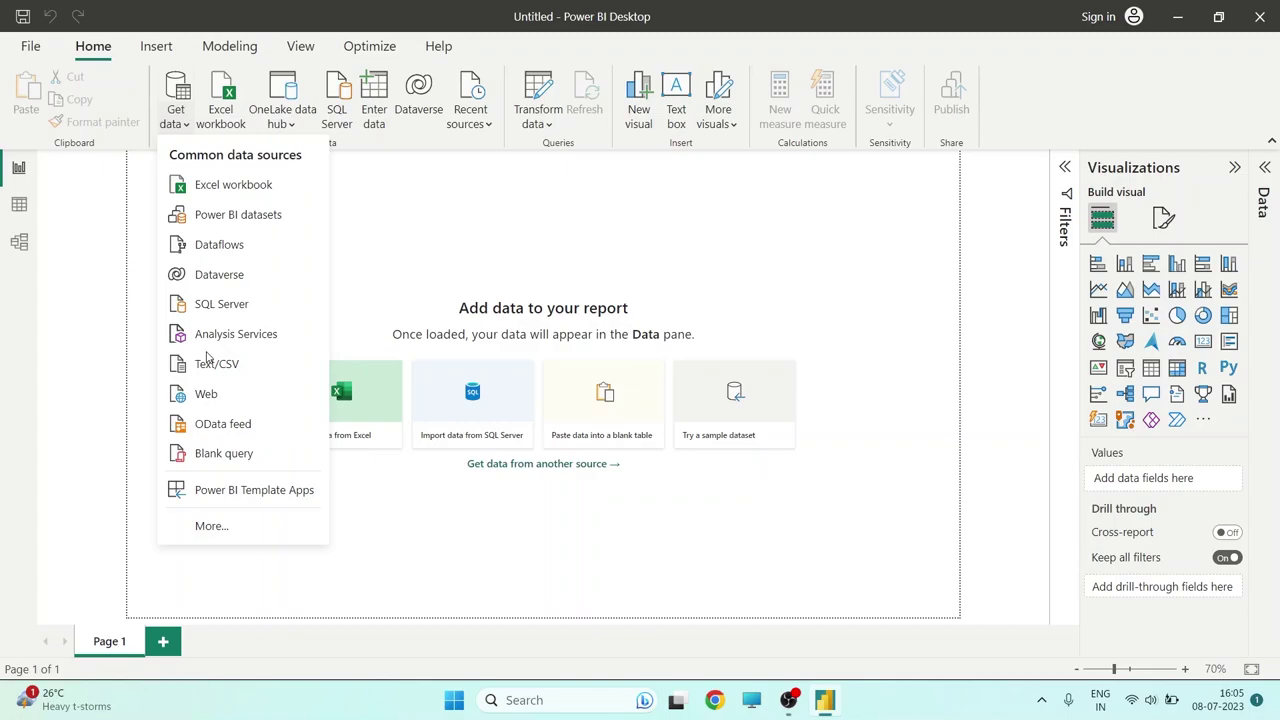
Start importing the gender data from a Text/CSV source
left_click(648, 483)
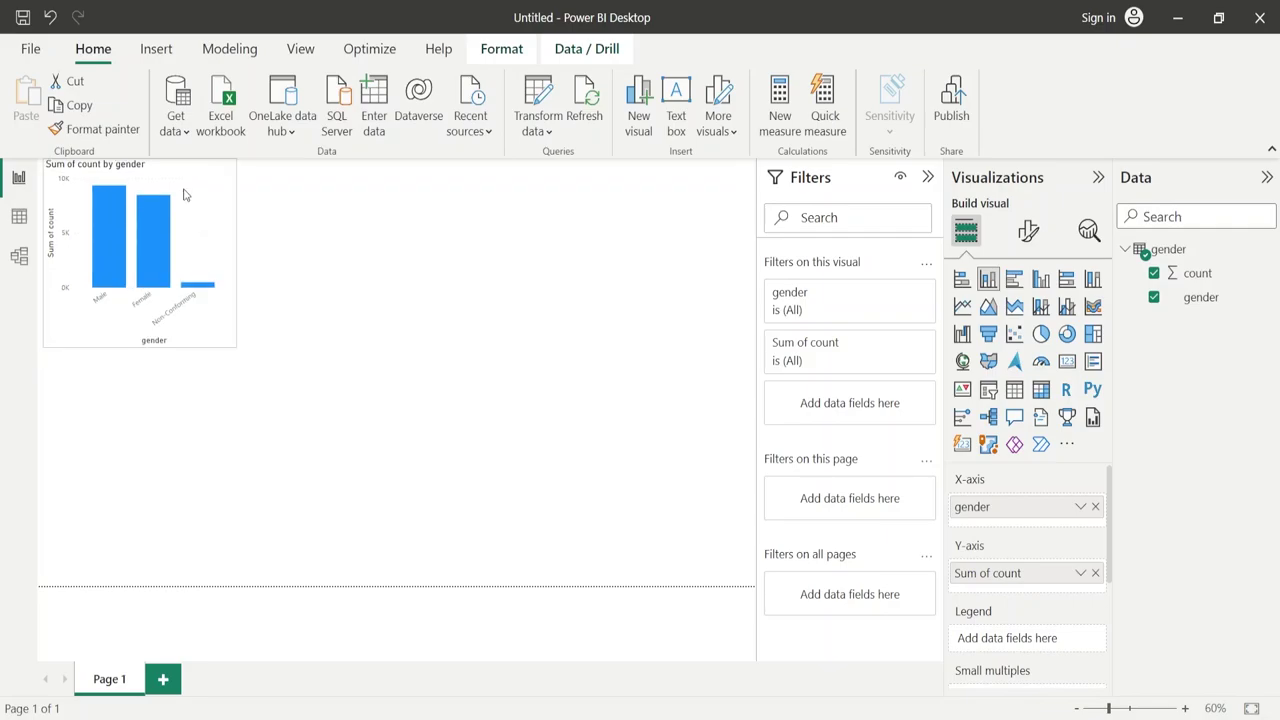
Shift the gender chart down slightly and bring up its Format visual options
left_click_drag(184, 195, 184, 251)
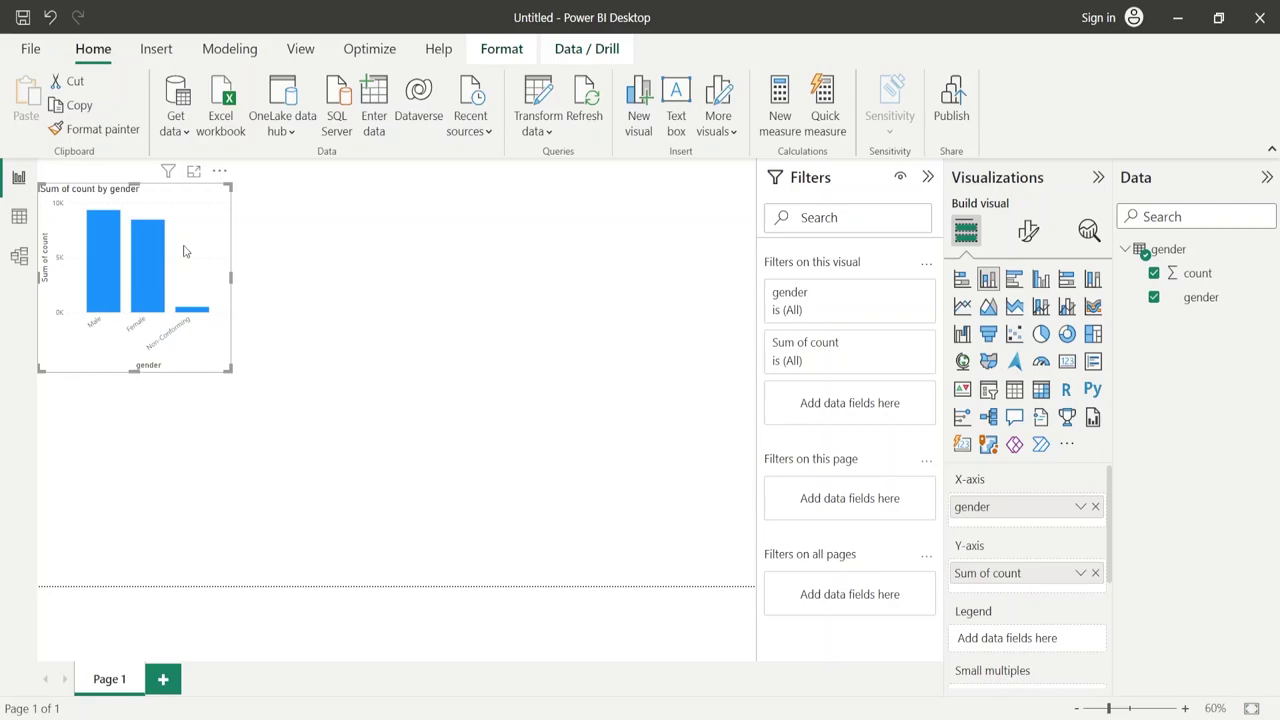
left_click(1028, 231)
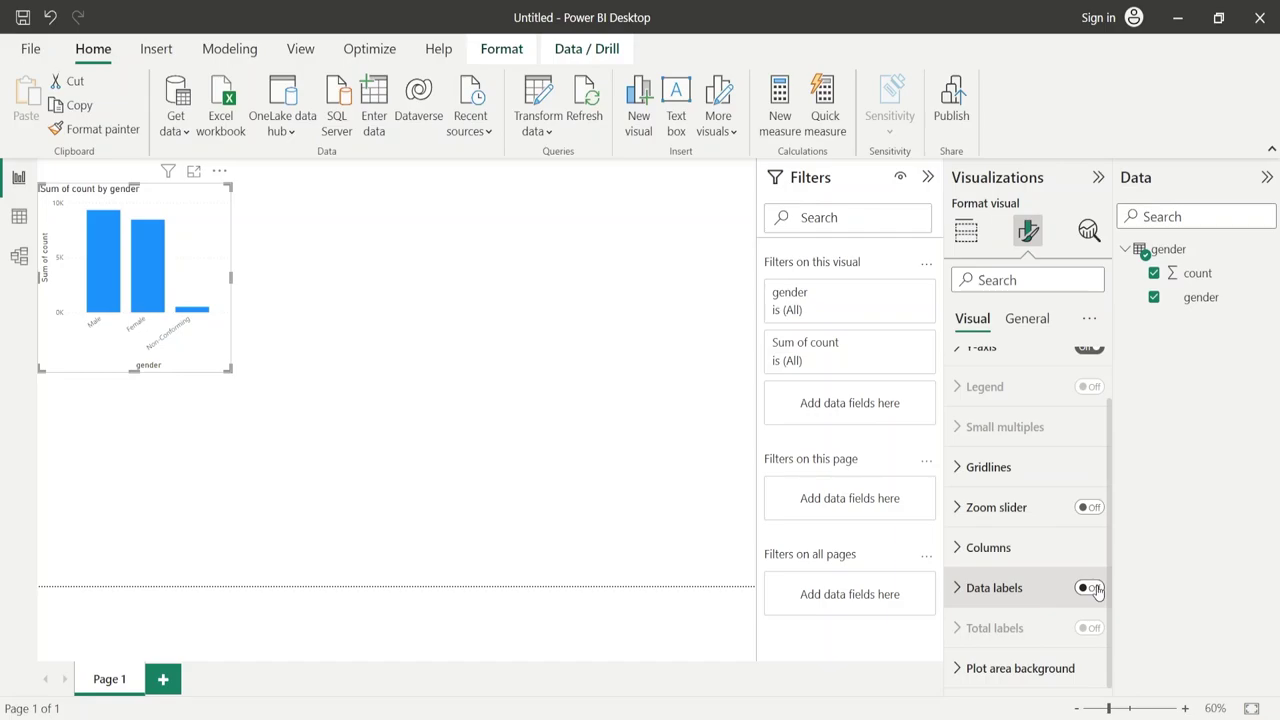
Turn on data labels for the gender column chart
left_click(1089, 588)
left_click(607, 486)
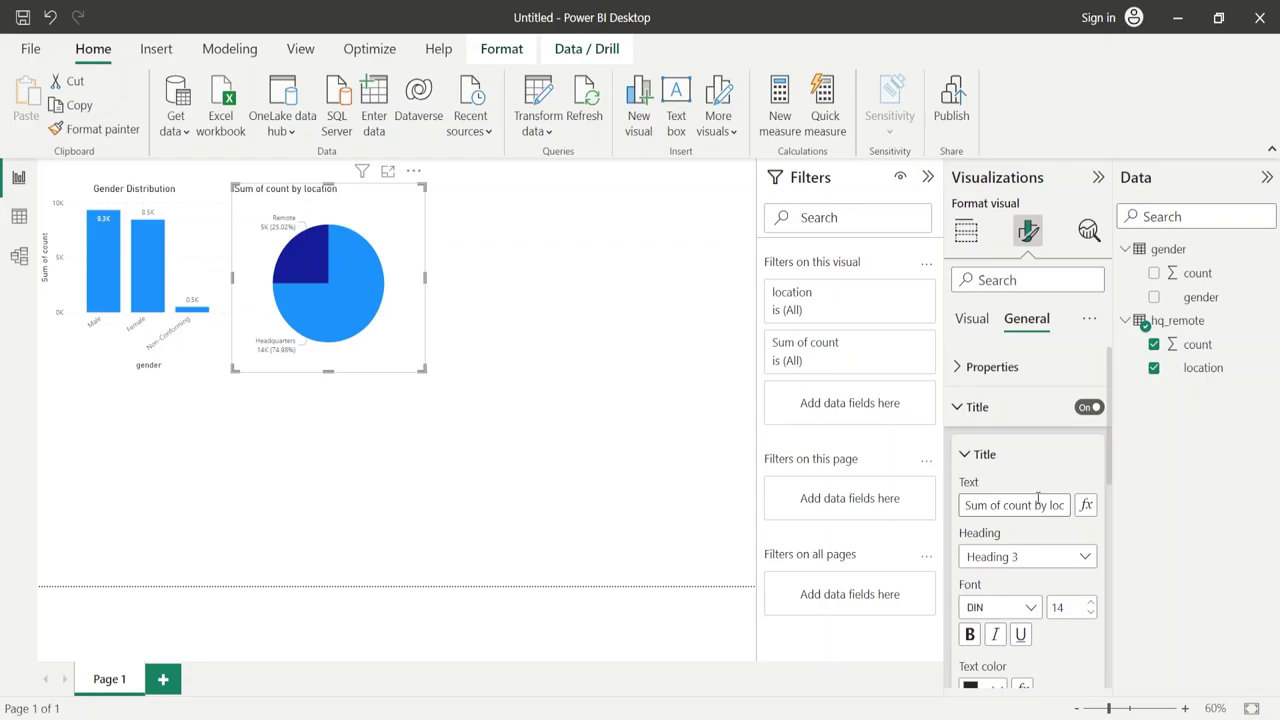
Replace the pie chart's title text with 'HQ vs Remote Distribution'
triple_click(1037, 500)
type("HQ")
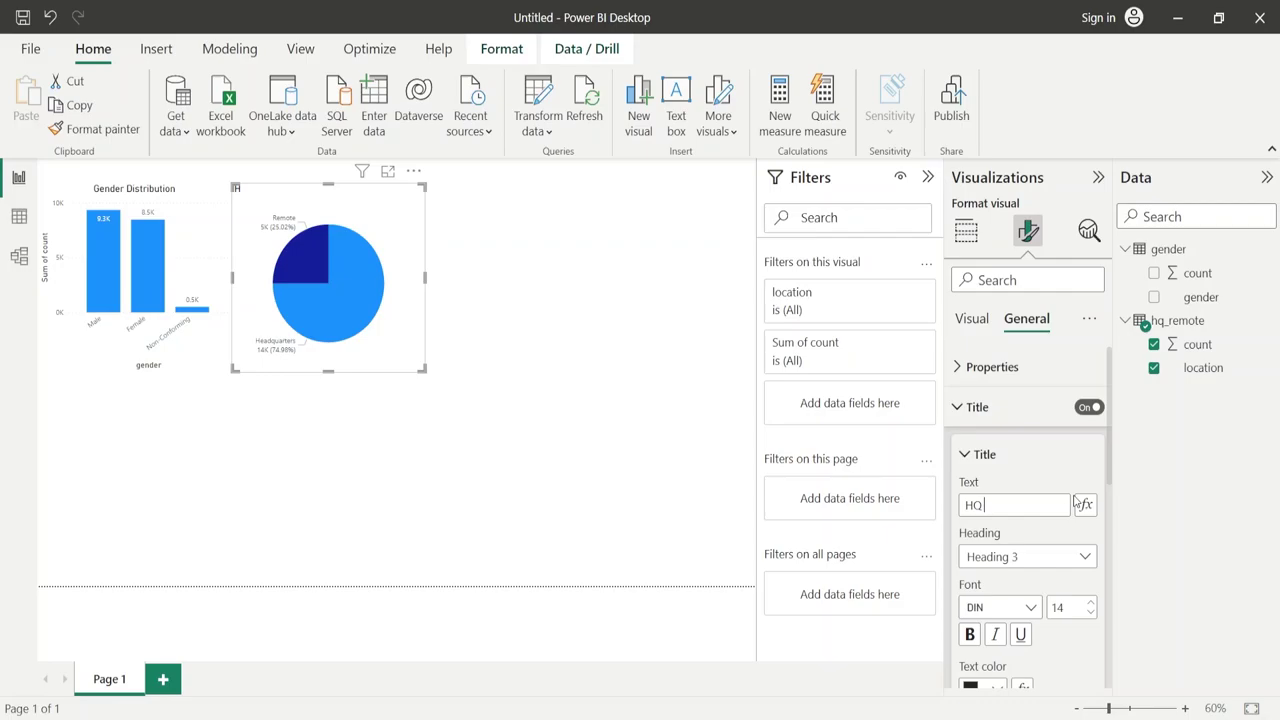
type("vs Remote Distribution")
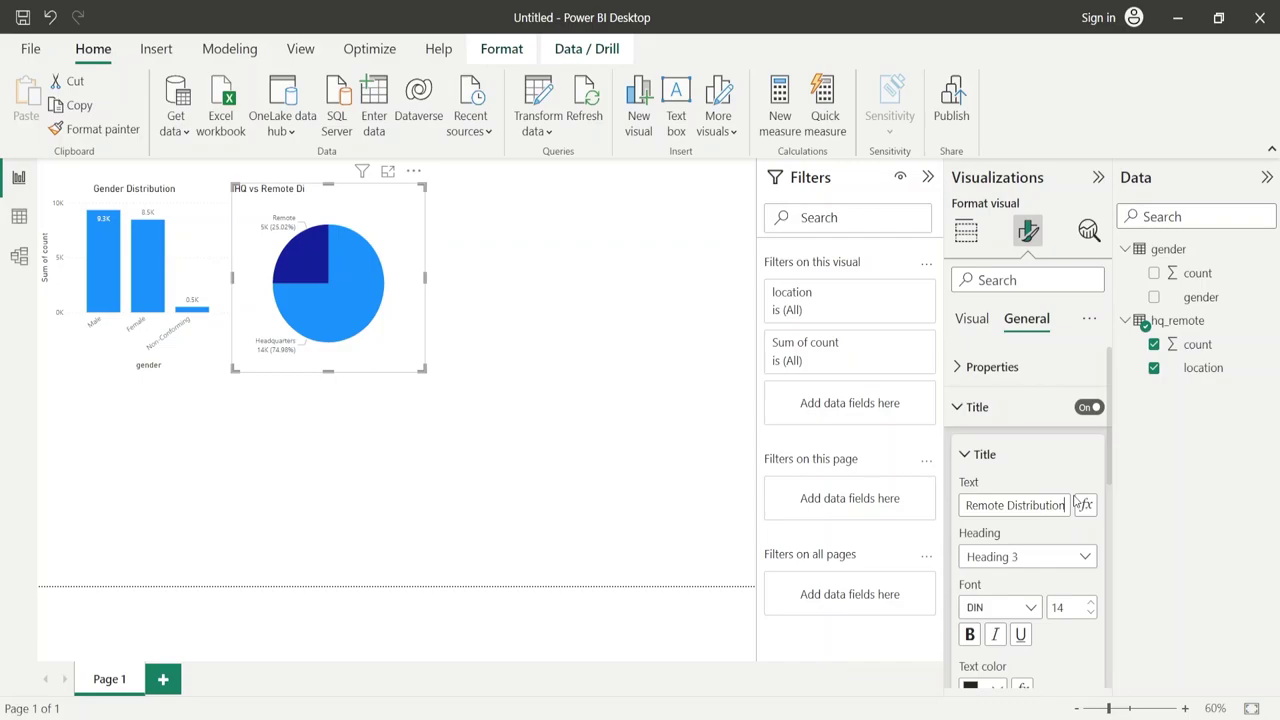
left_click(509, 277)
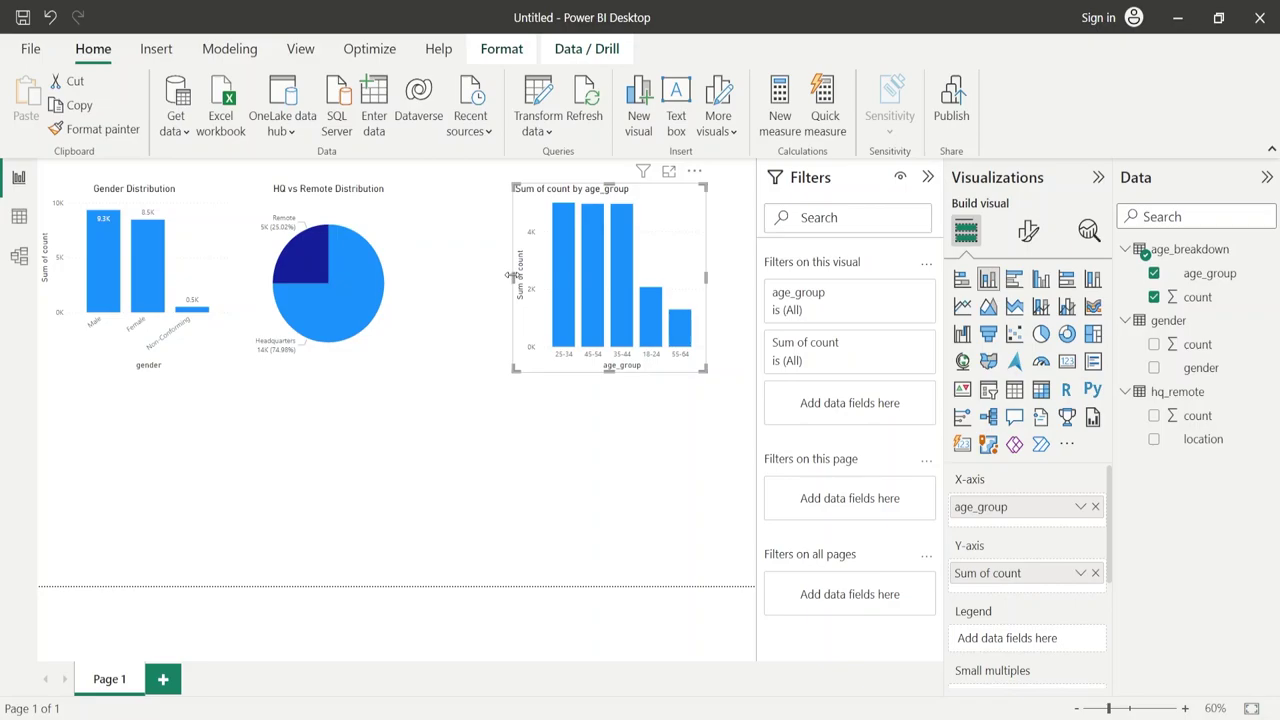
Widen the age_group chart leftward and collapse the Filters pane
left_click_drag(512, 275, 477, 270)
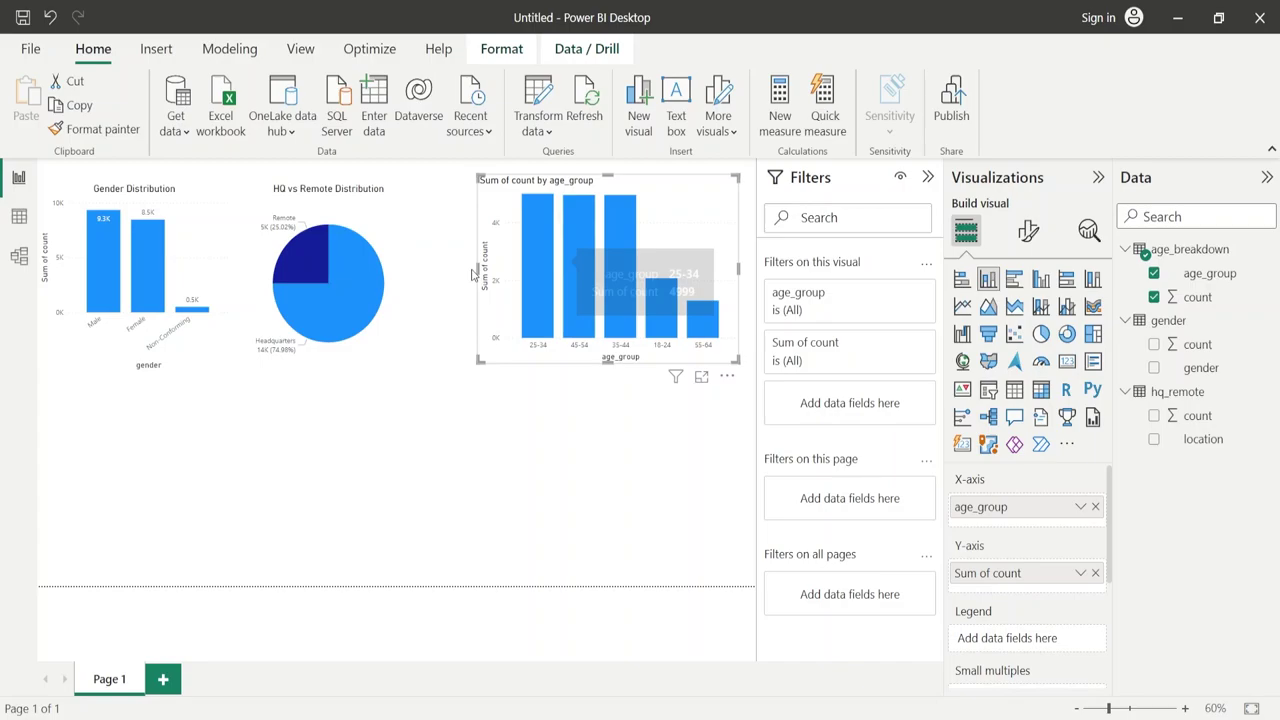
left_click(928, 177)
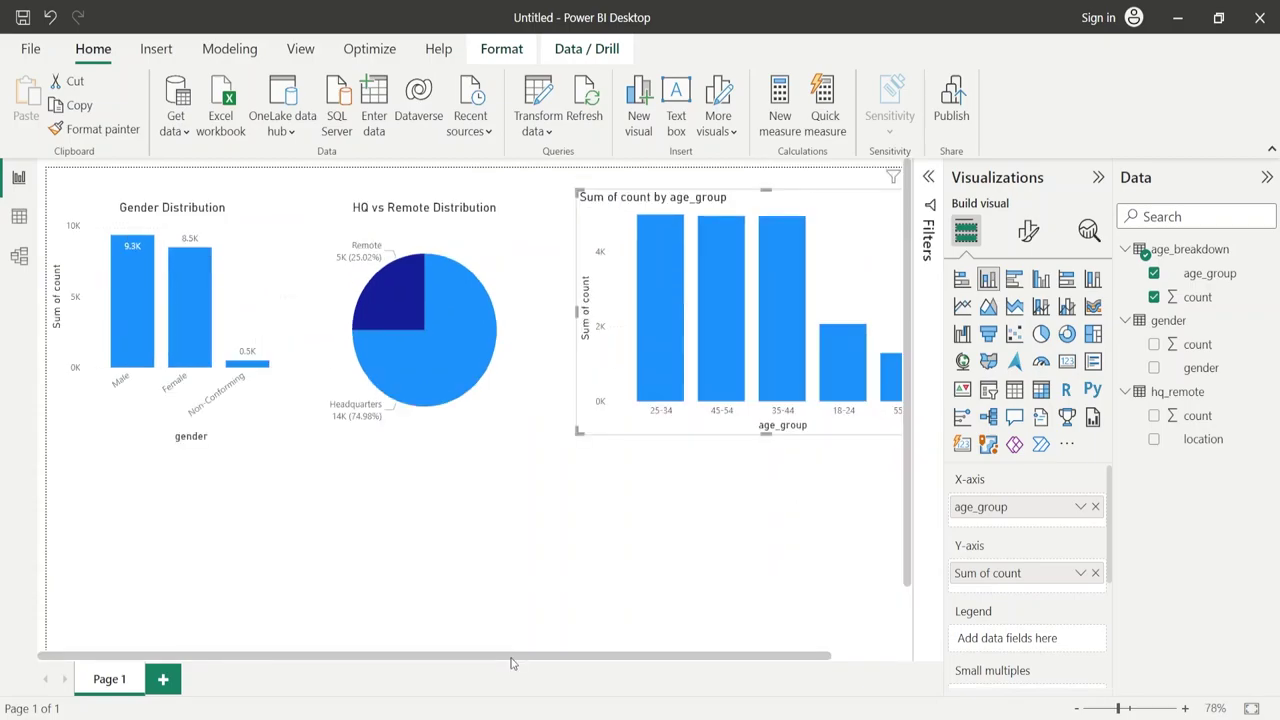
Adjust the age chart's size on the canvas
left_click_drag(510, 663, 590, 663)
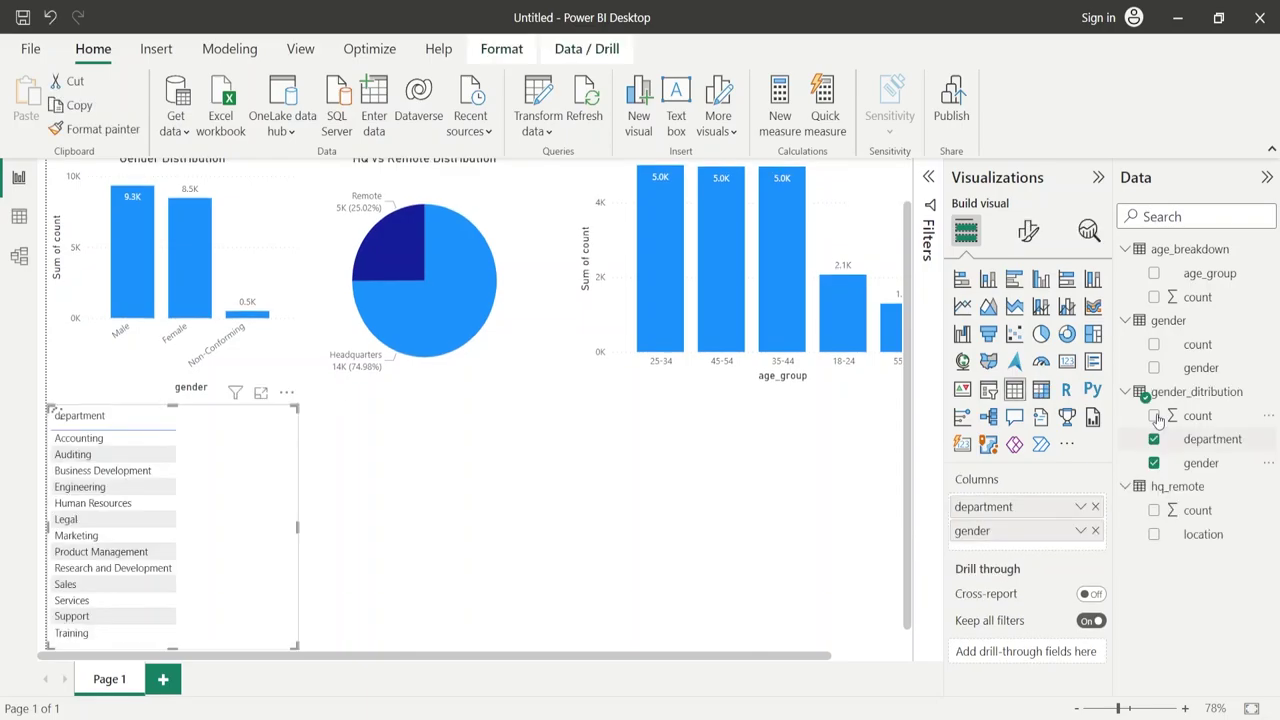
Add the gender_distribution count field to the new visual
left_click(1155, 416)
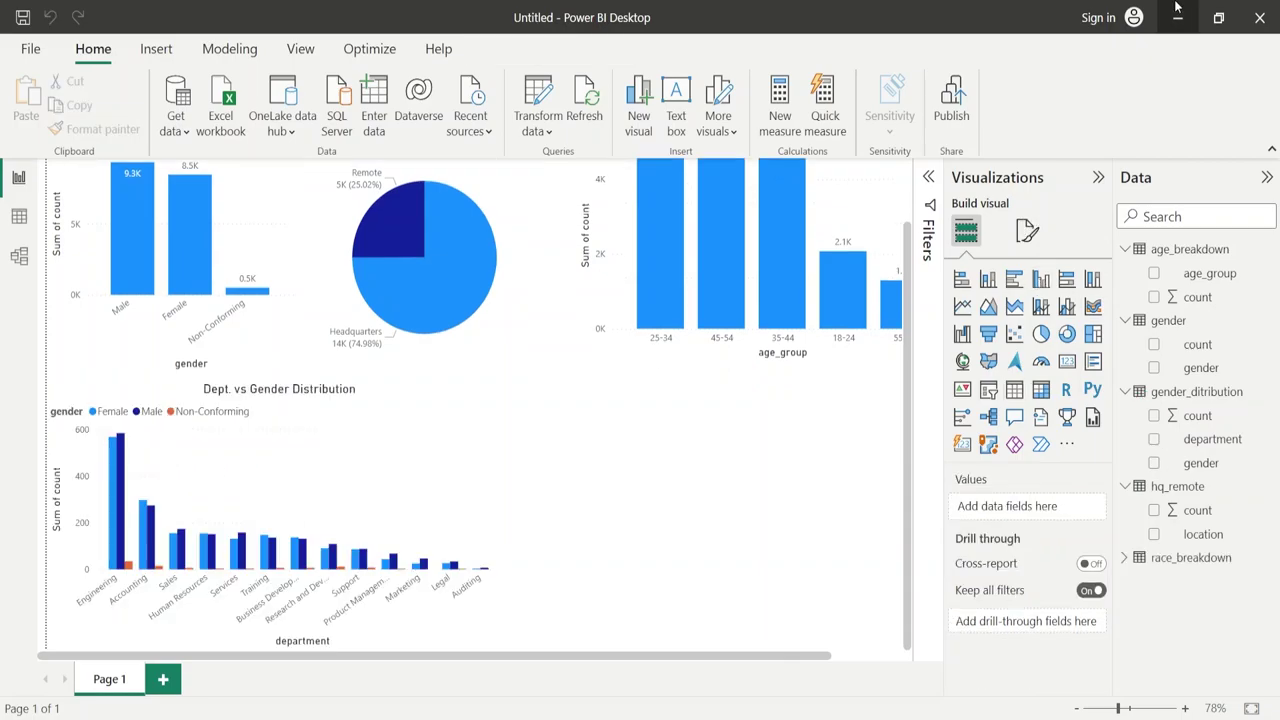
Build a column chart of count by race from the race_breakdown table
left_click(1127, 558)
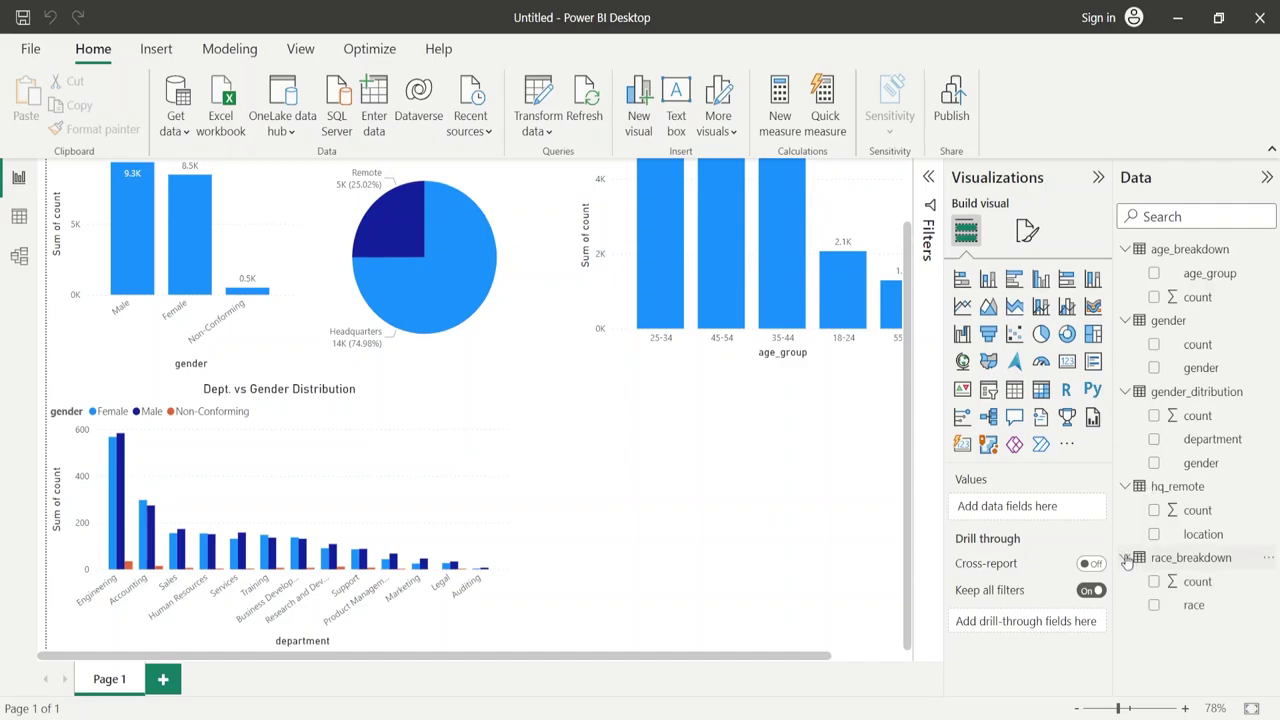
left_click(1155, 607)
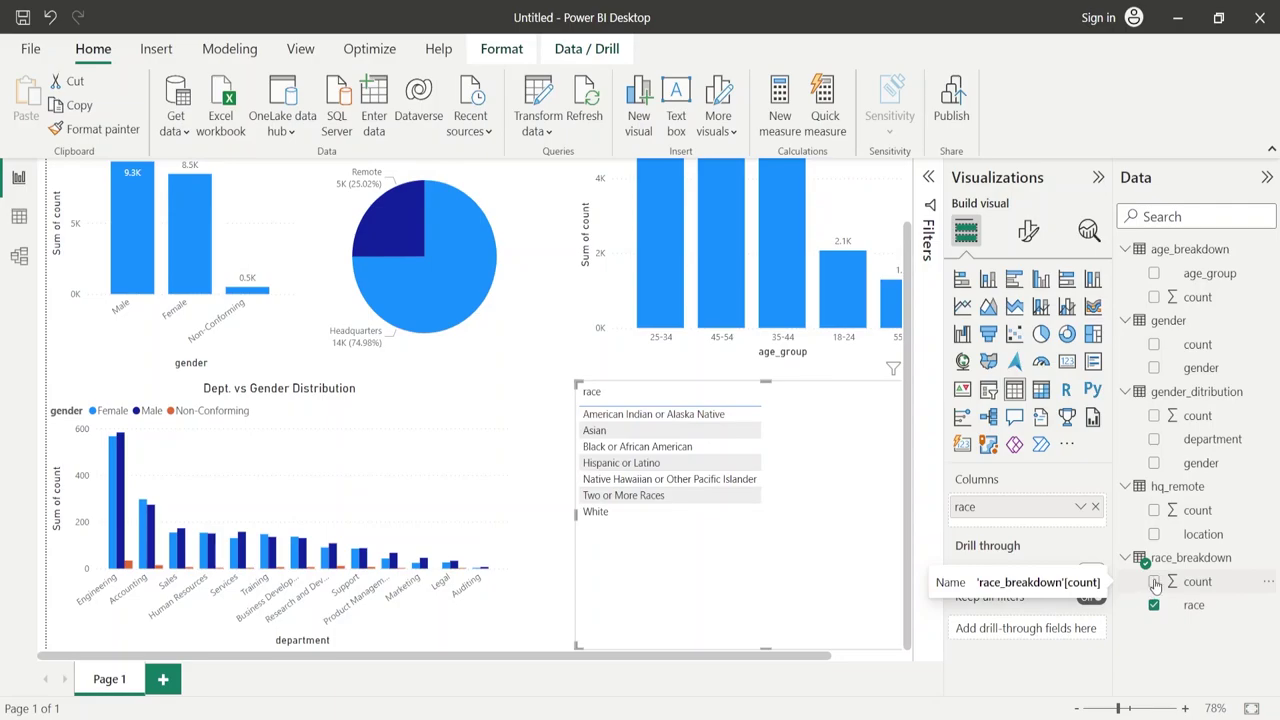
left_click(1155, 583)
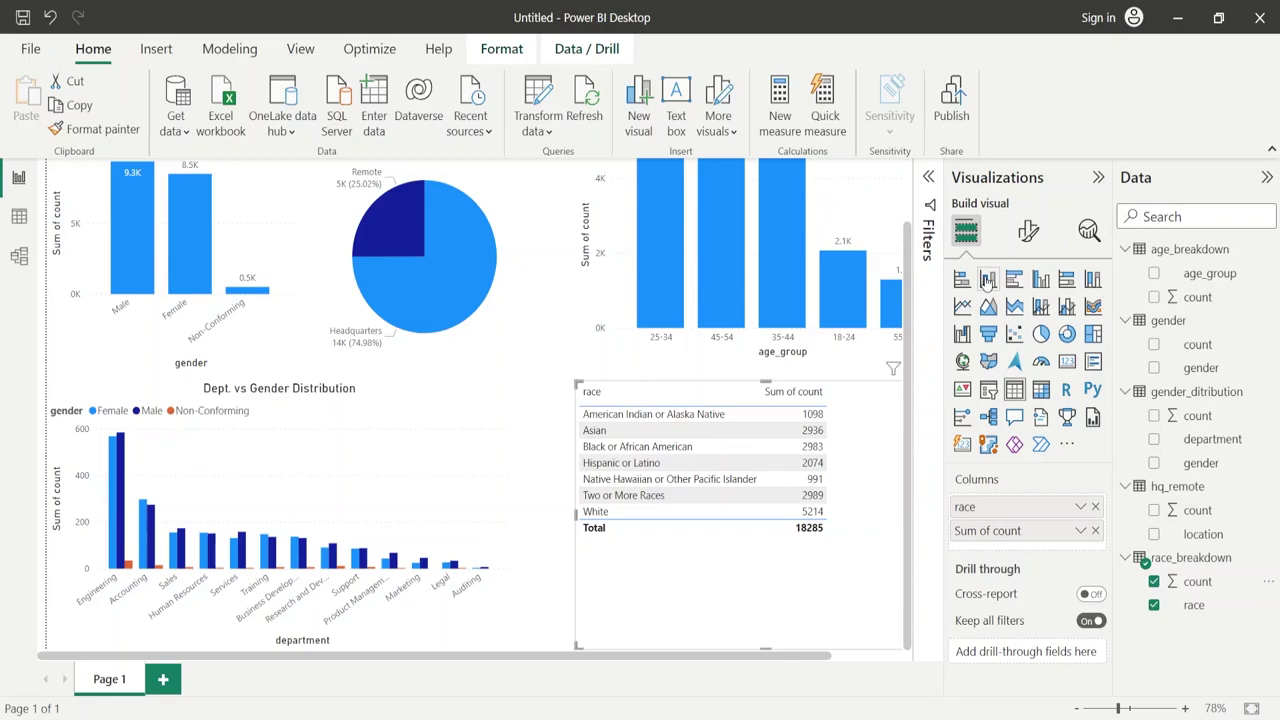
left_click(988, 281)
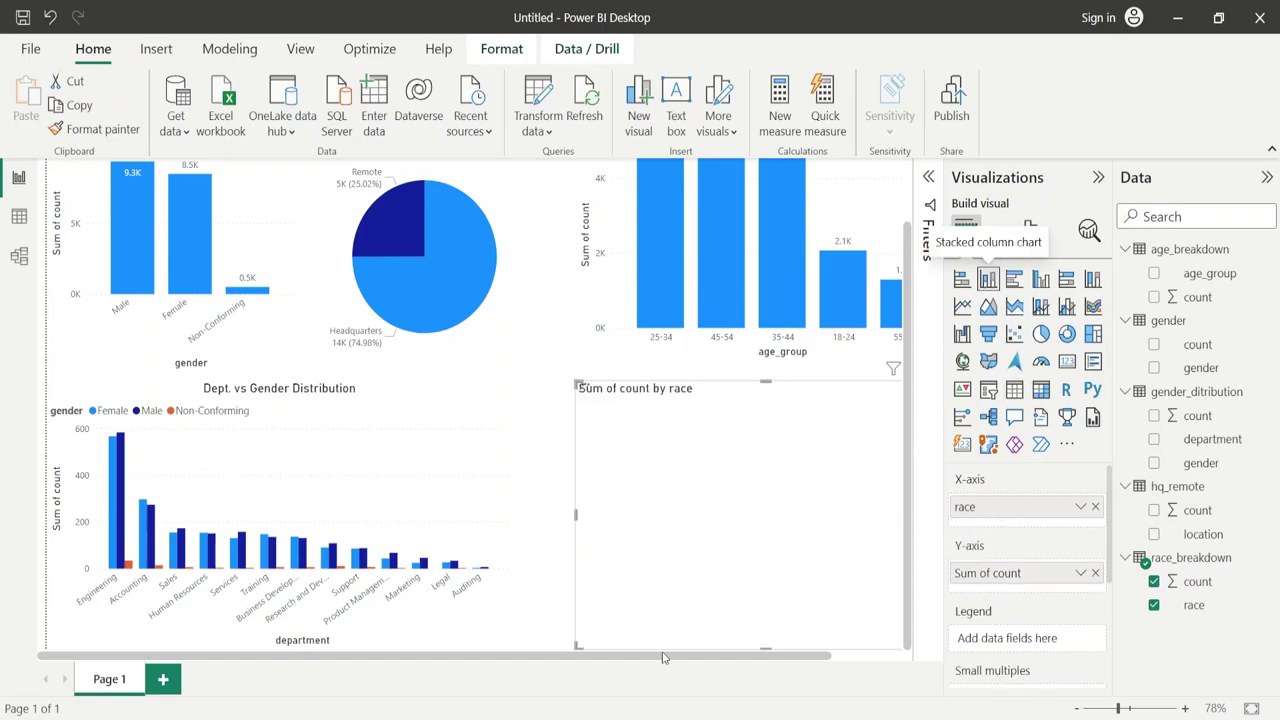
Widen the race chart and turn on its data labels
left_click_drag(662, 657, 776, 661)
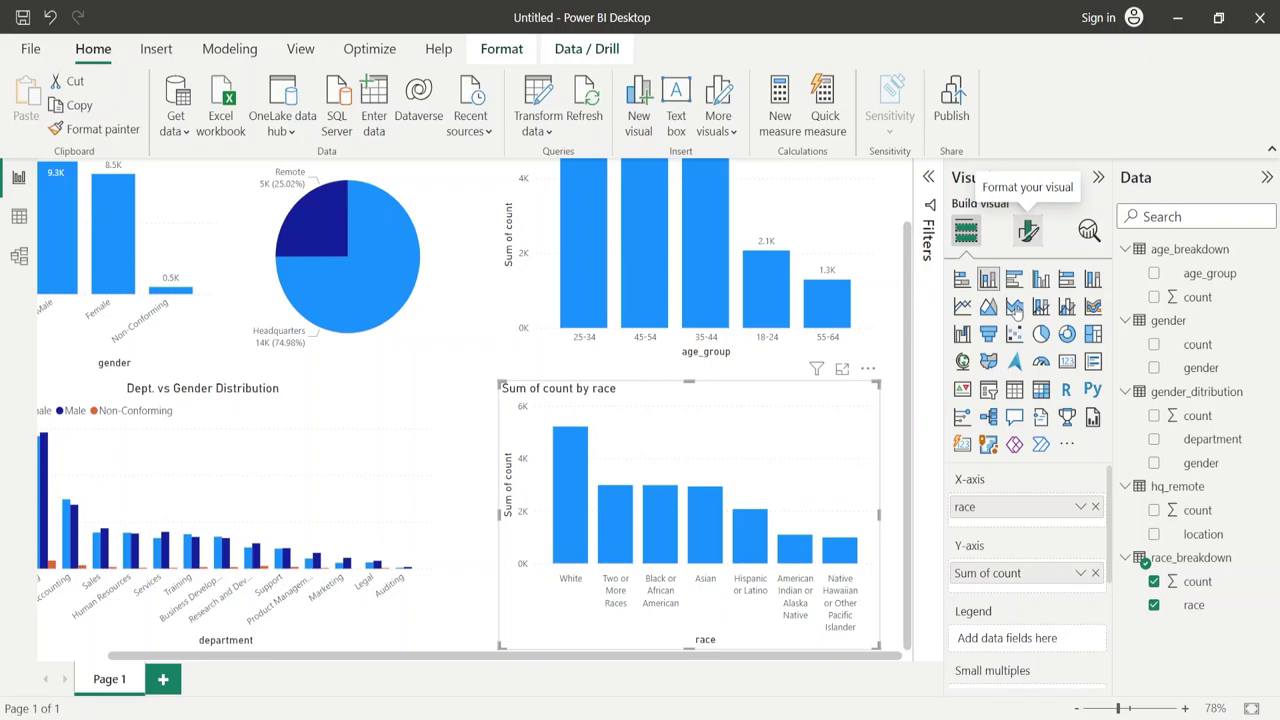
left_click(1028, 231)
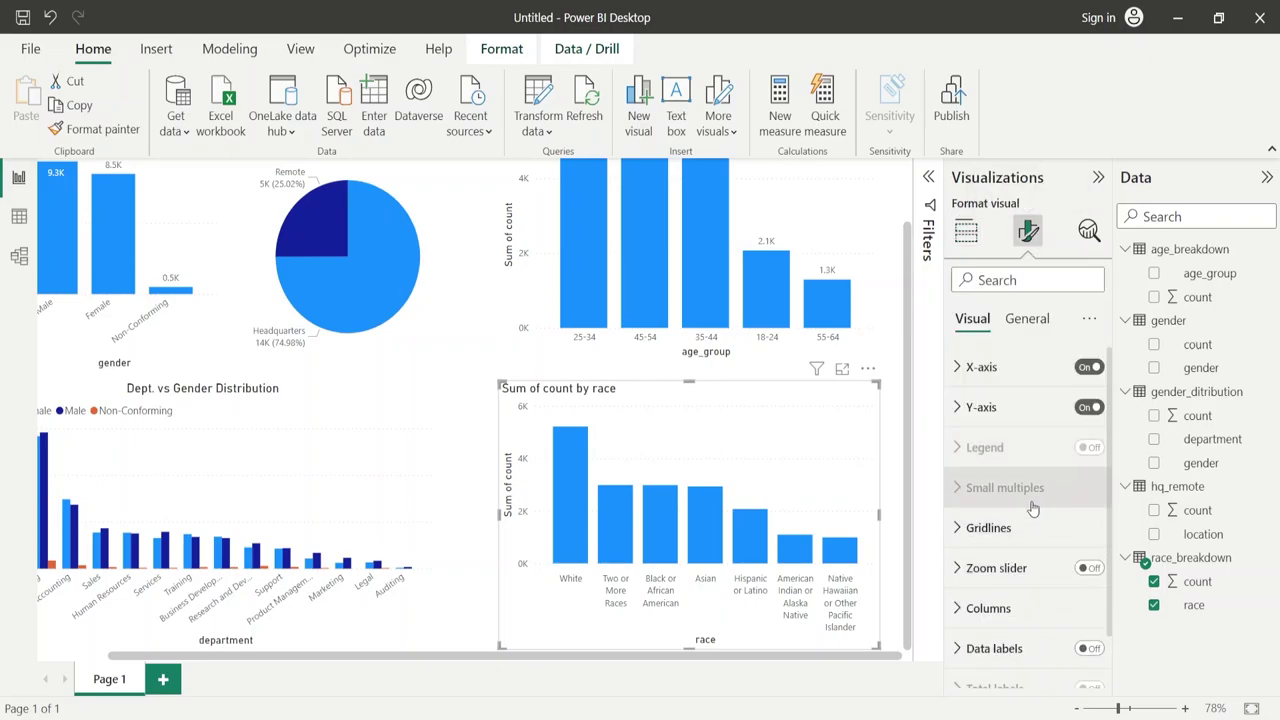
scroll(1033, 509, "down", 1)
left_click(1090, 597)
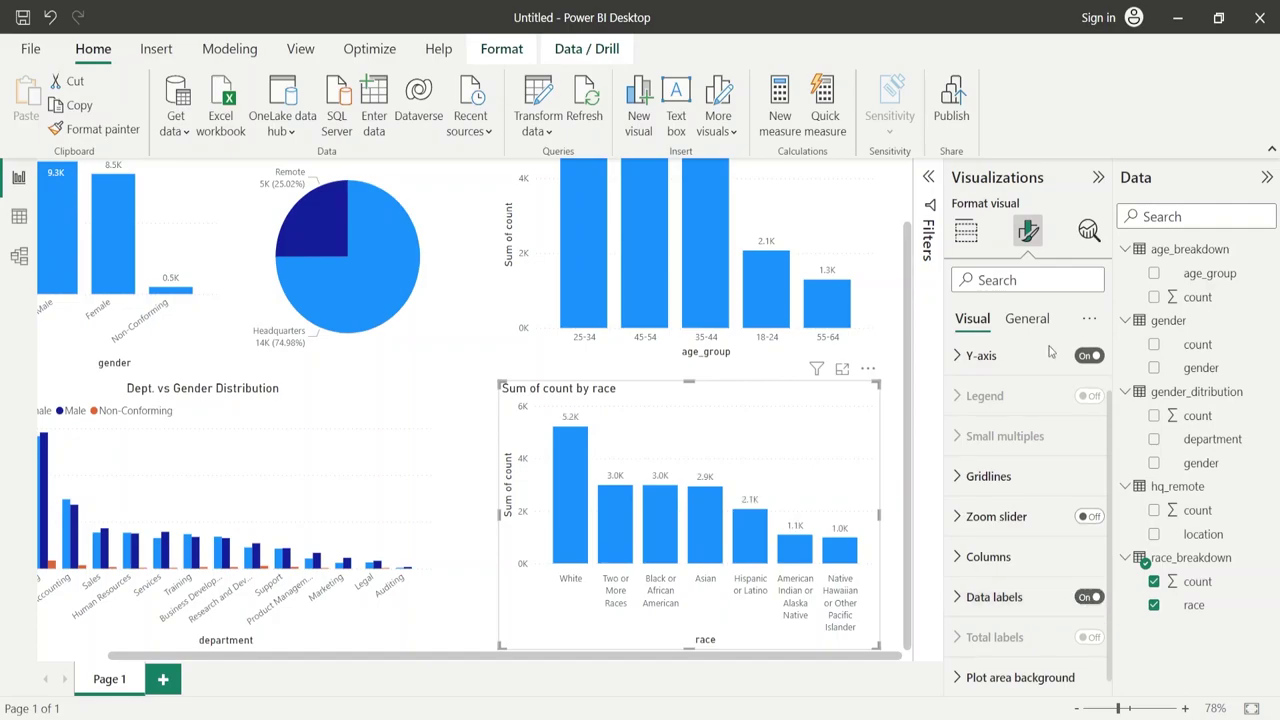
Title the race chart 'Race Distribution', centred, and nudge the HQ vs Remote chart right
left_click(1027, 318)
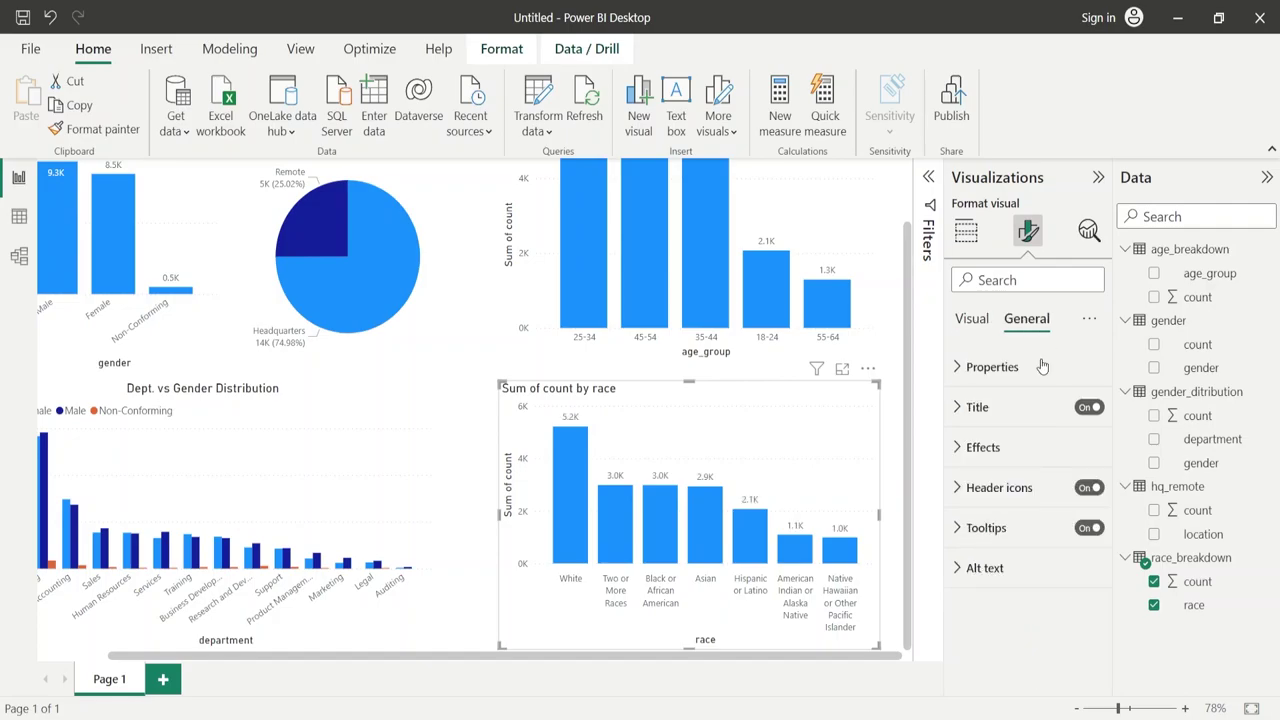
left_click(998, 405)
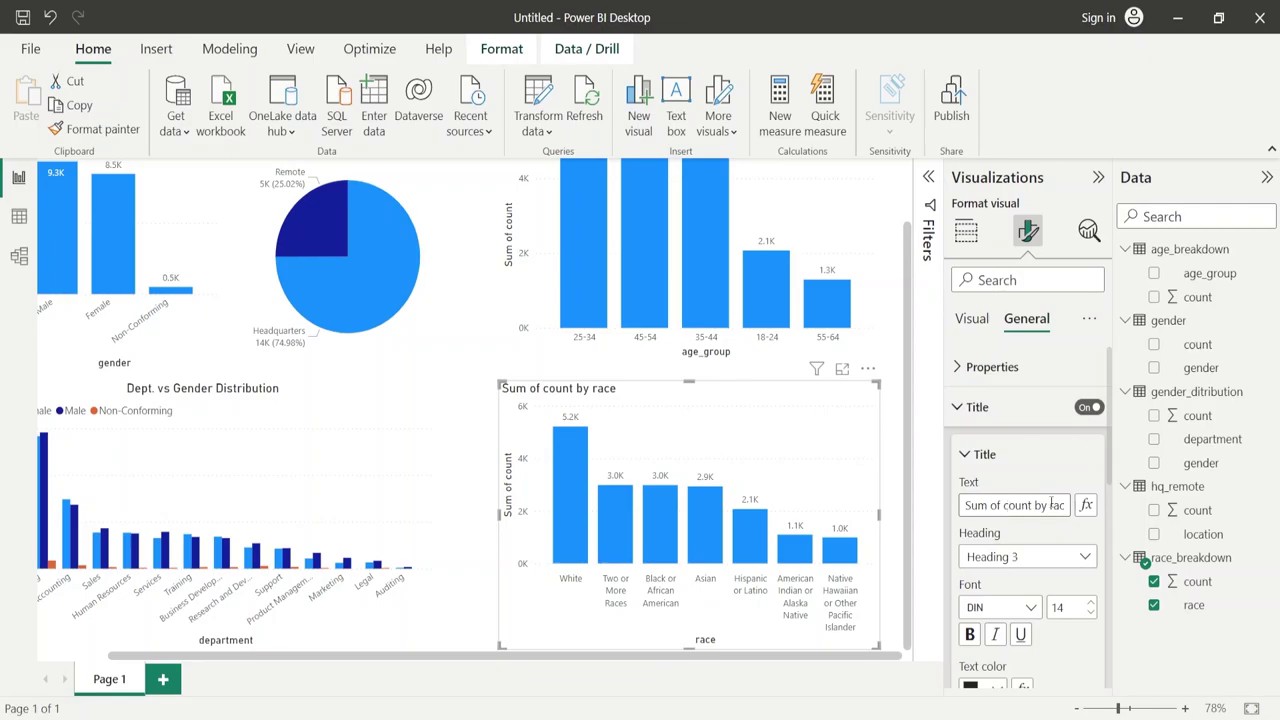
left_click_drag(1051, 505, 935, 506)
key("BackSpace")
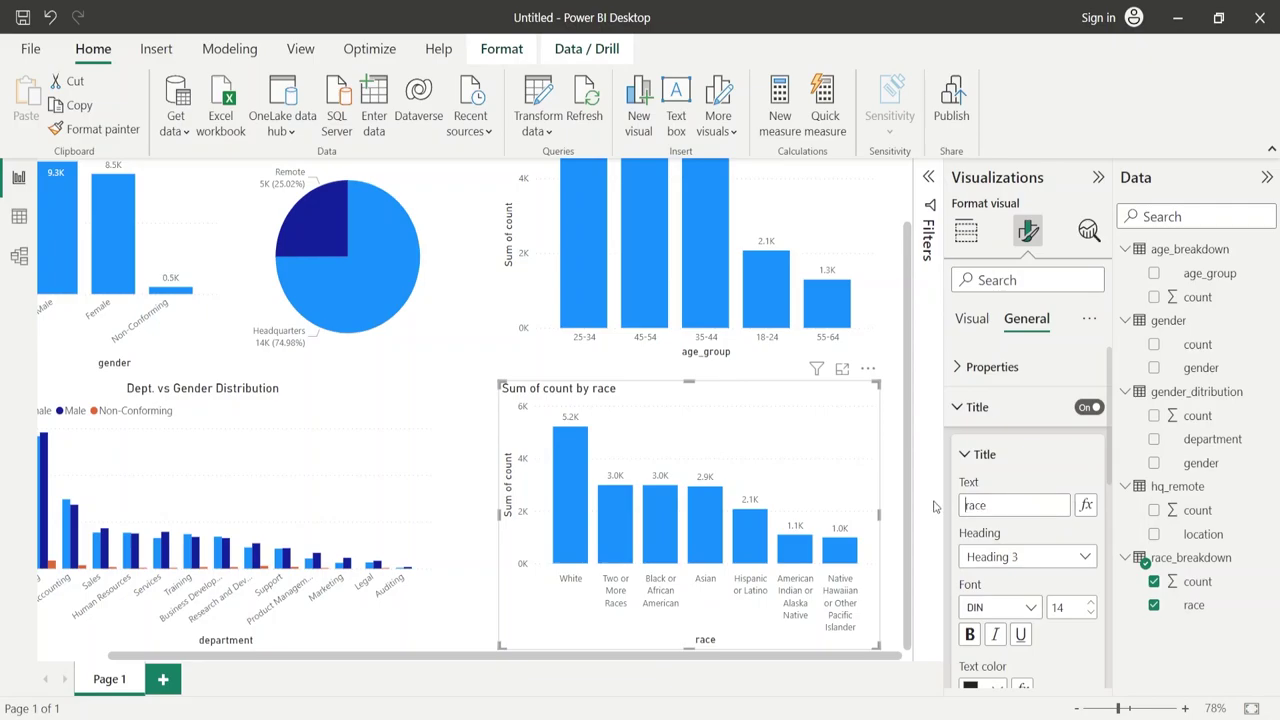
key("Delete")
type("Race Distribution")
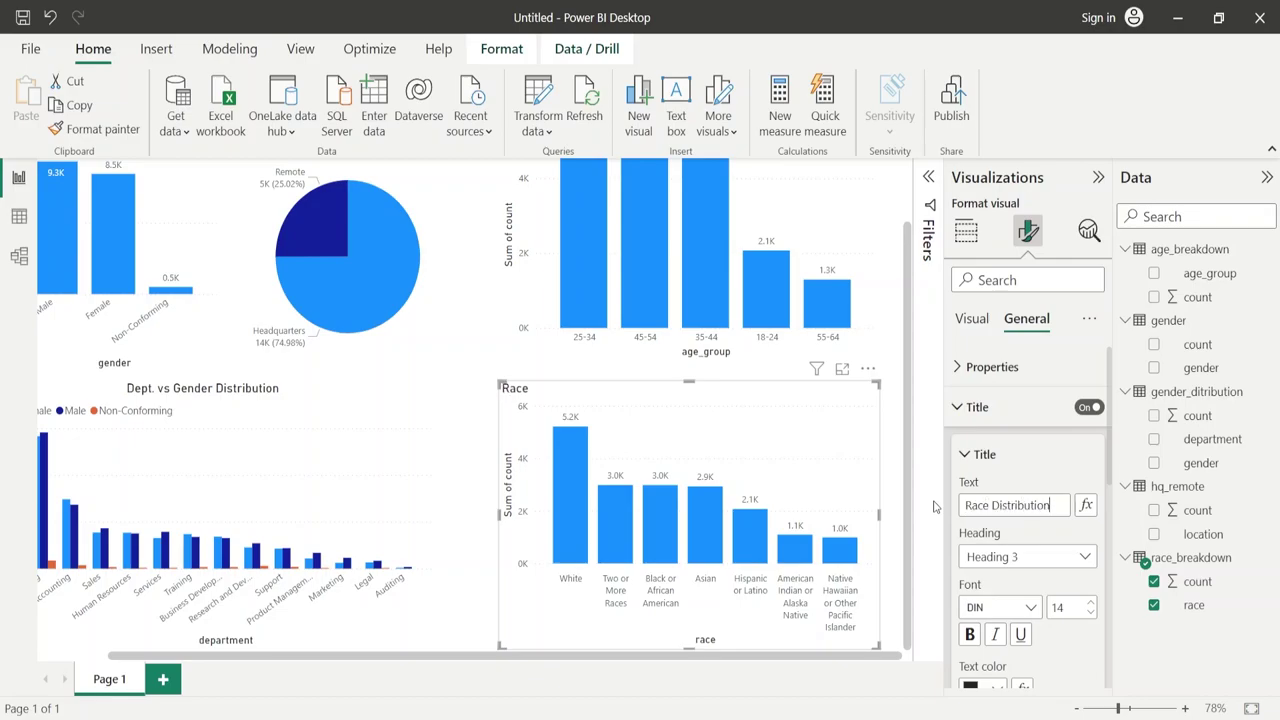
scroll(1036, 604, "down", 4)
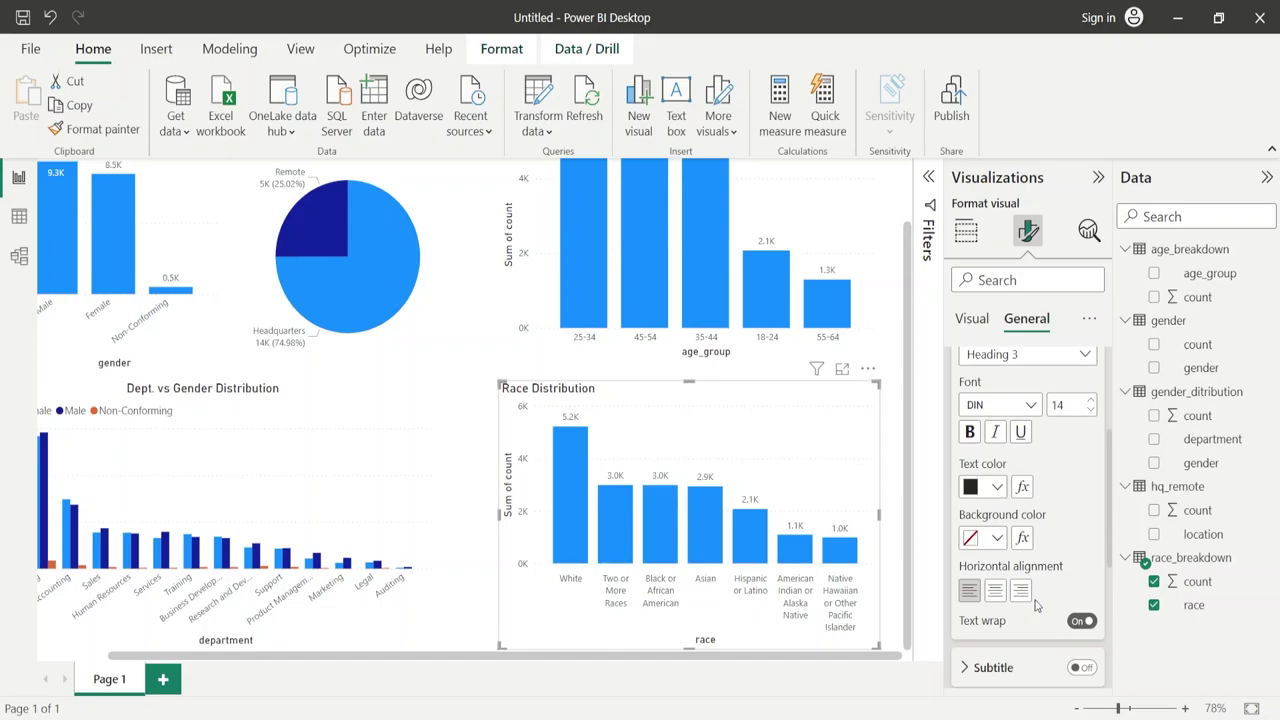
left_click(994, 590)
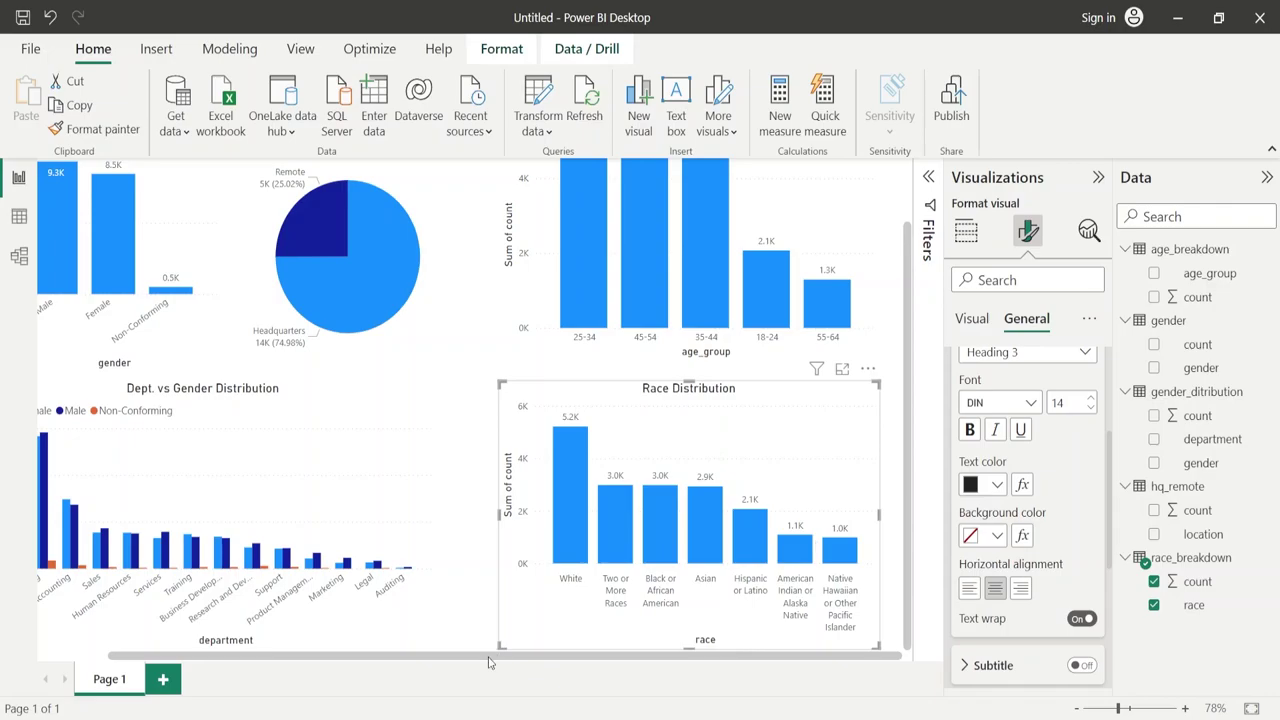
scroll(489, 662, "up", 3)
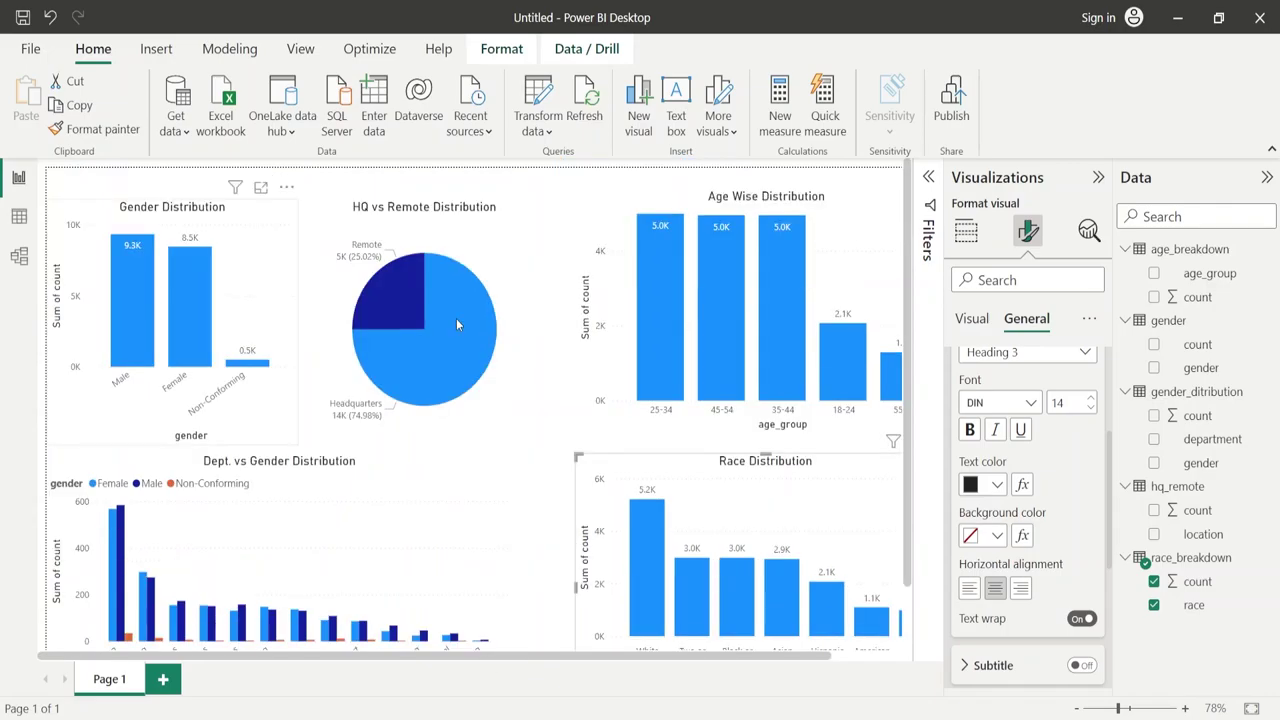
left_click_drag(502, 235, 519, 236)
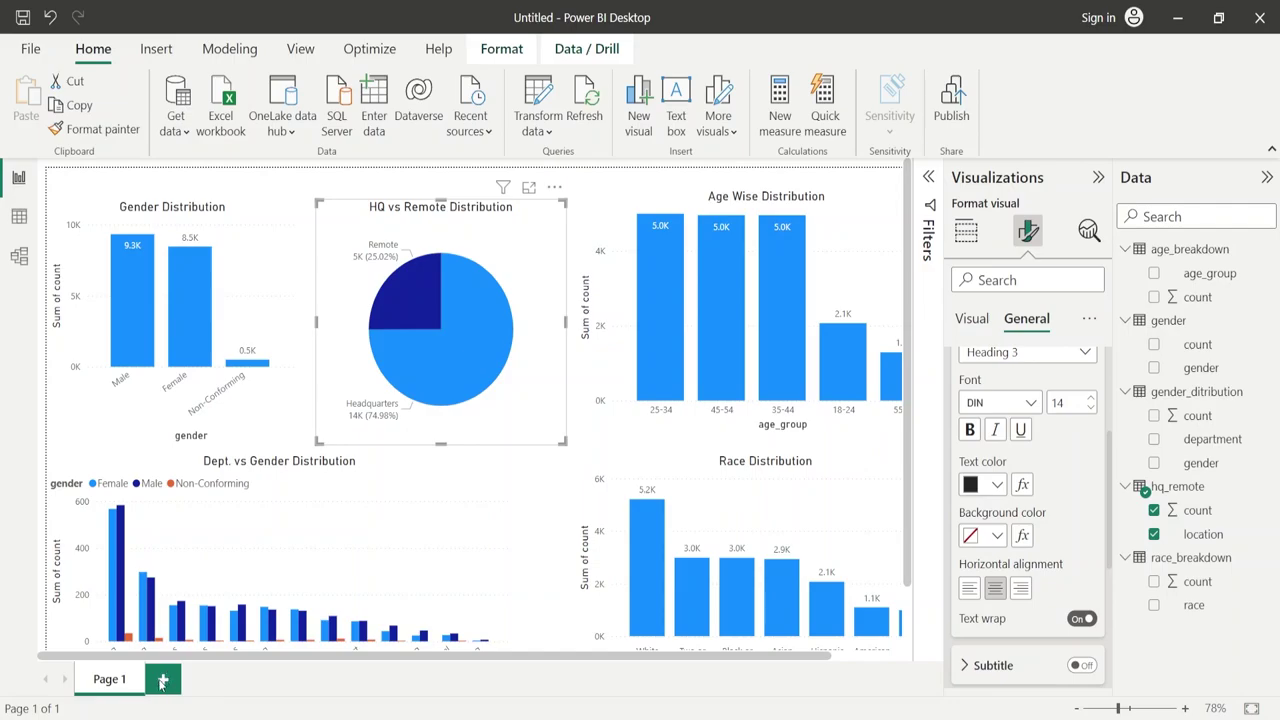
Add a blank Page 2 and start a Text/CSV import
left_click(165, 679)
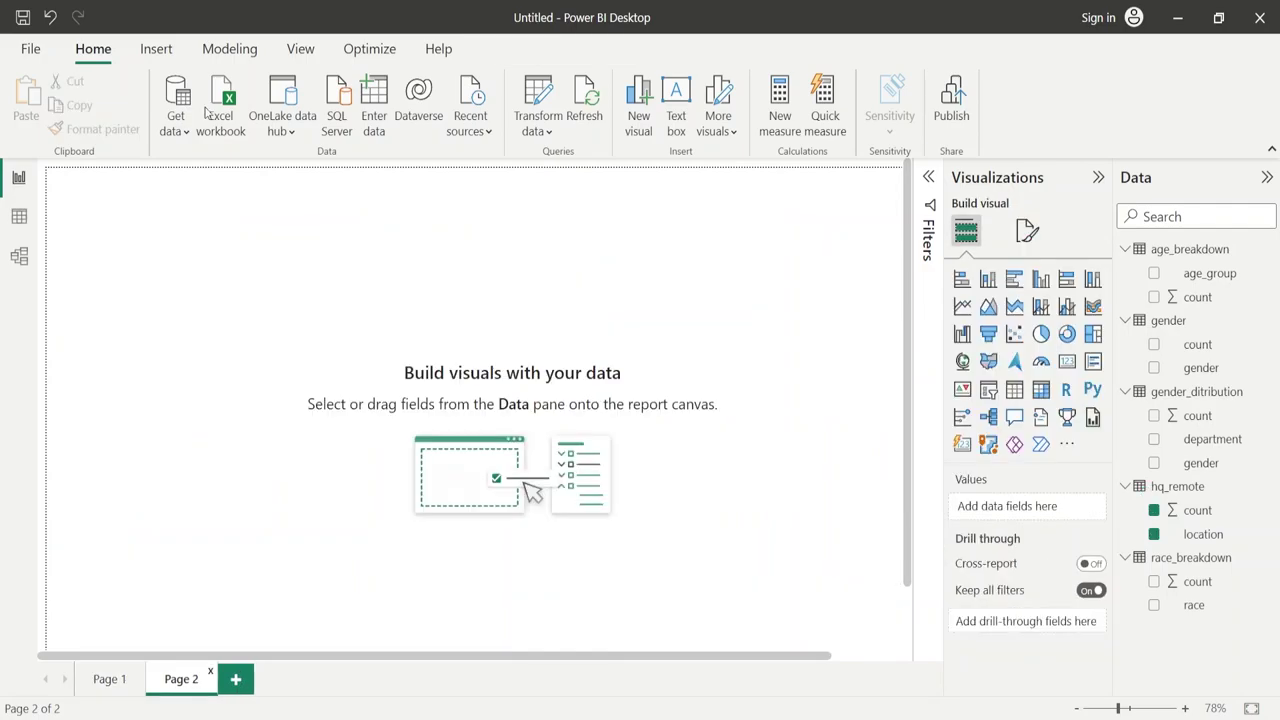
left_click(176, 122)
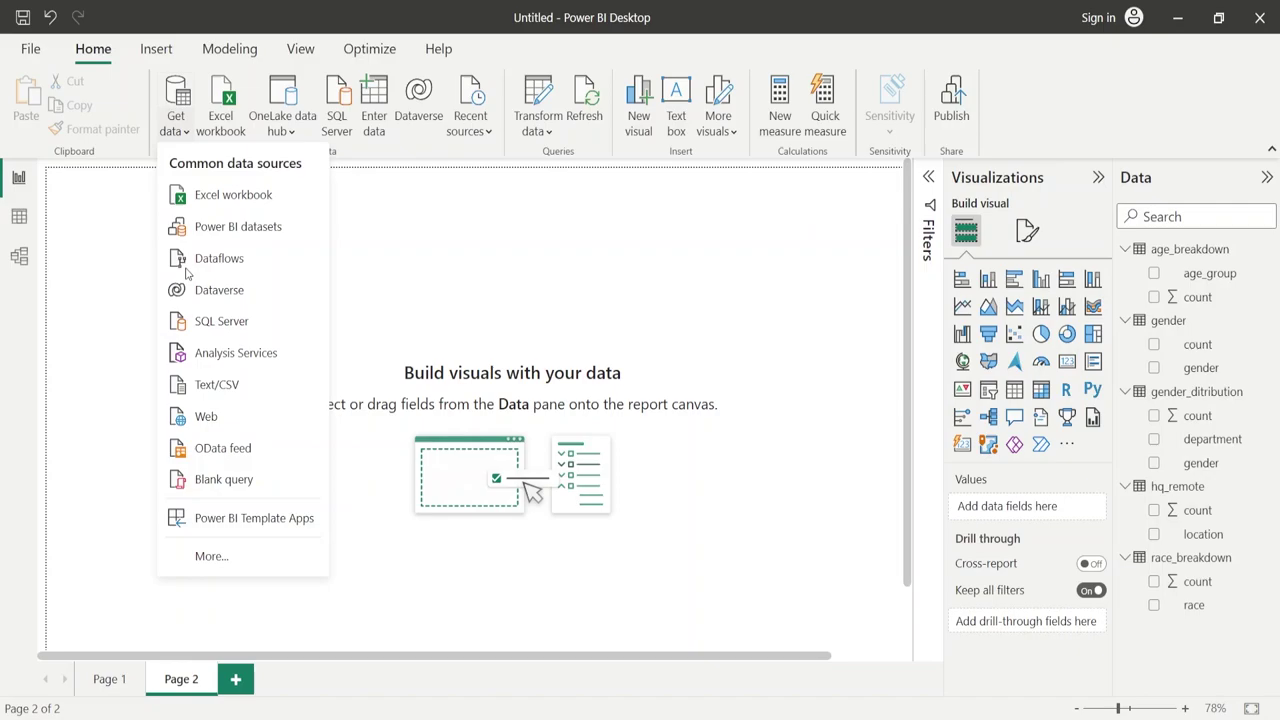
left_click(201, 384)
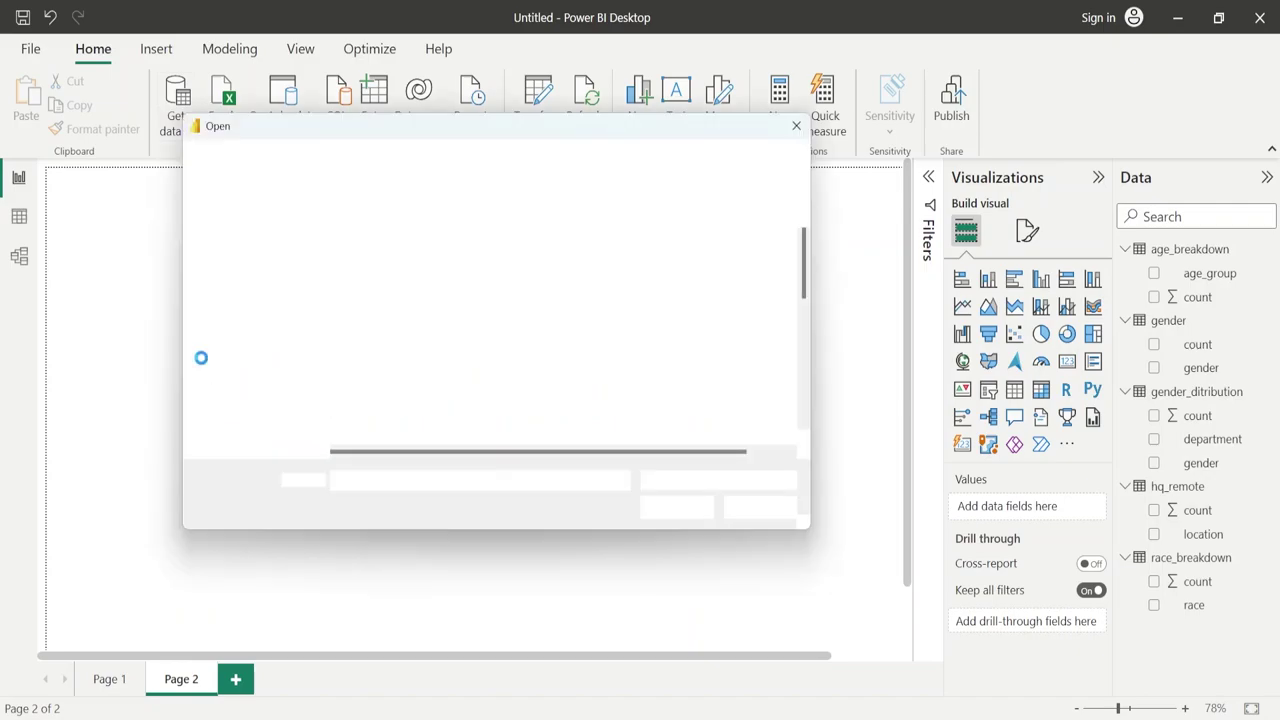
Pick the location file and load it as the location_state table
scroll(410, 290, "down", 1)
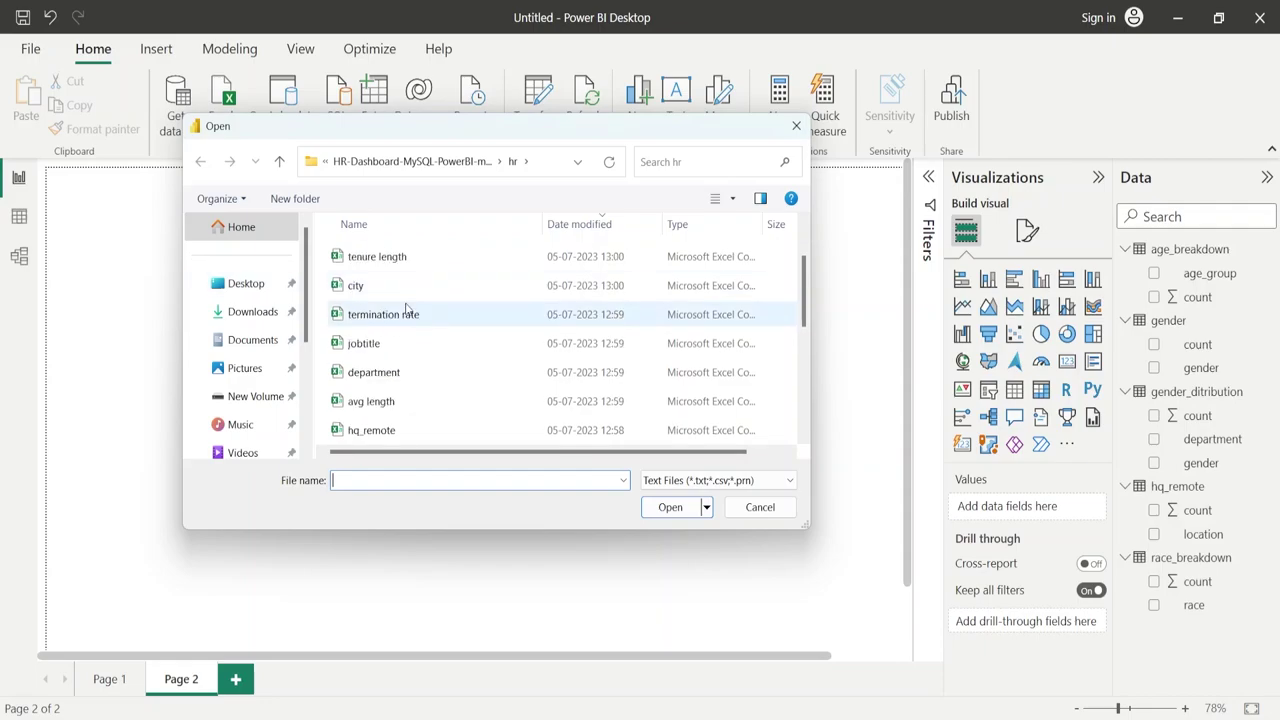
scroll(376, 371, "down", 3)
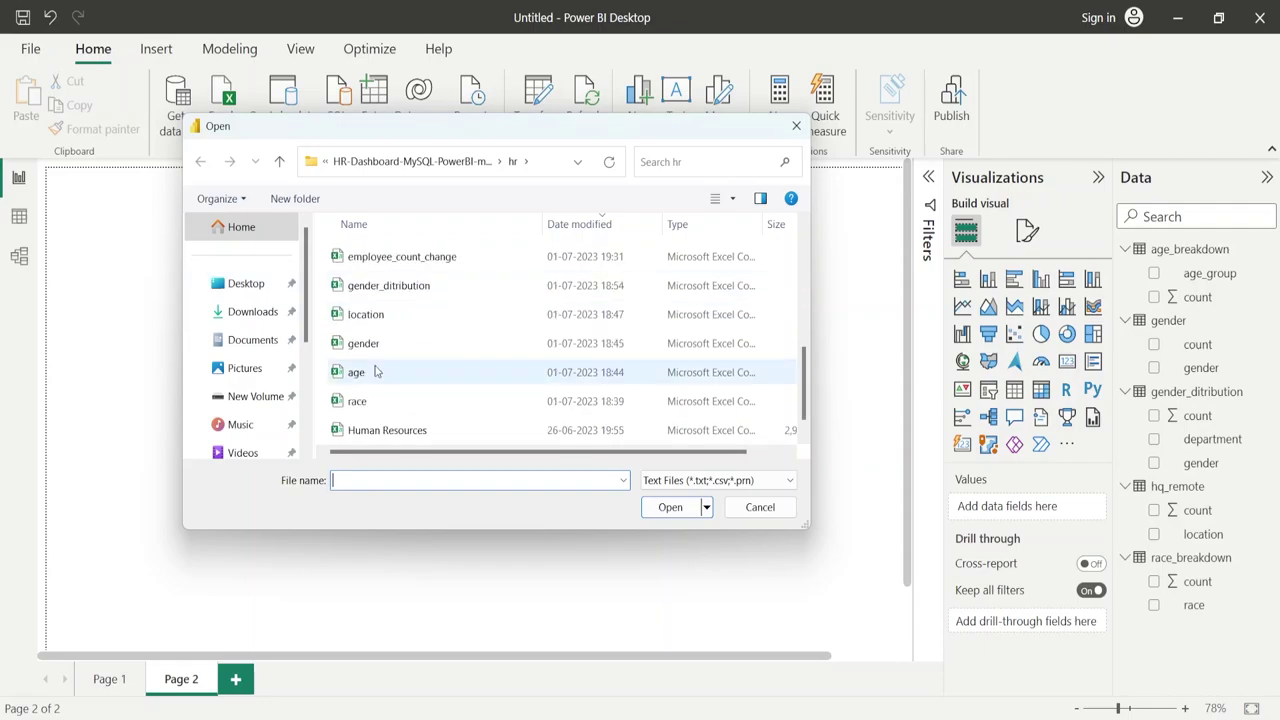
scroll(370, 390, "up", 1)
scroll(440, 392, "up", 1)
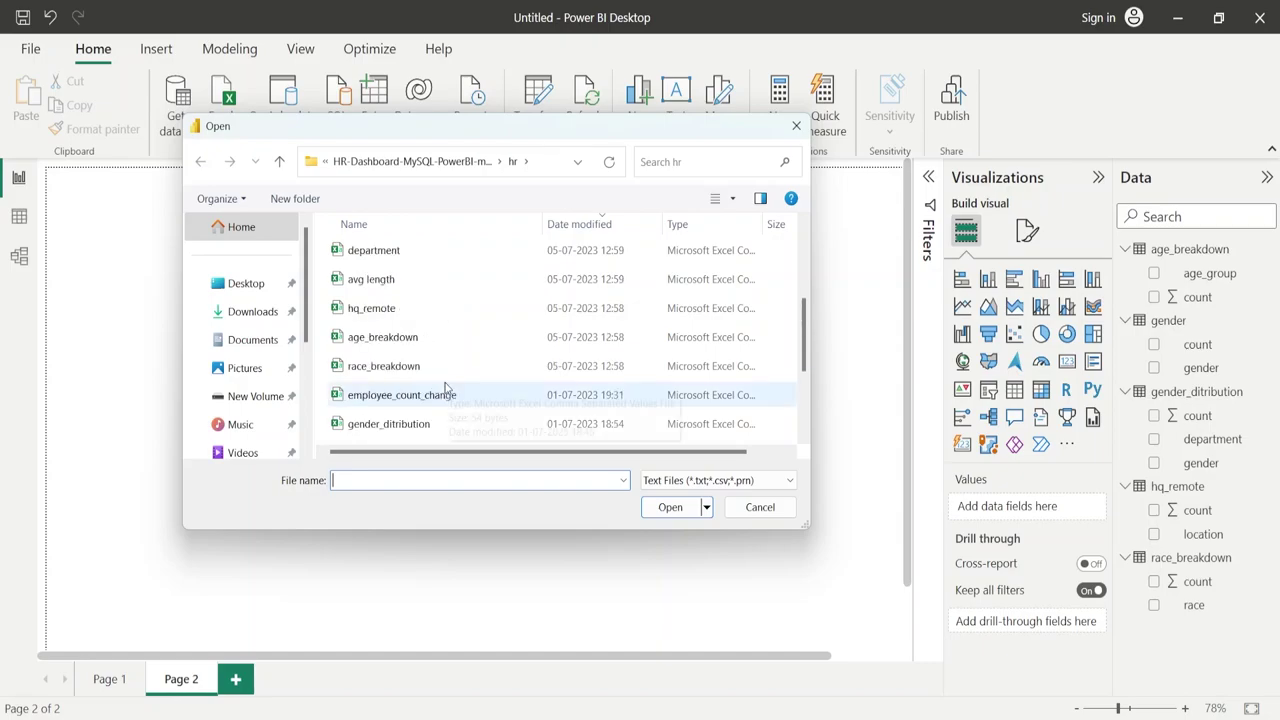
scroll(445, 388, "up", 1)
scroll(448, 385, "down", 2)
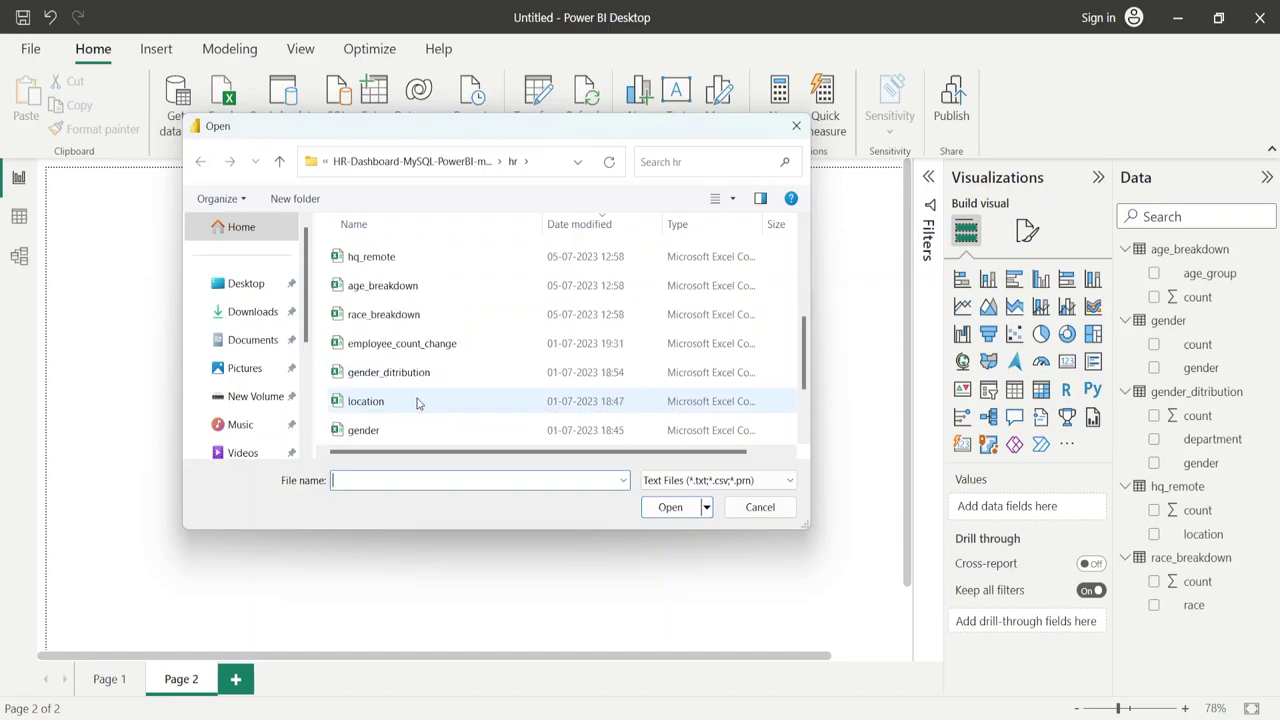
left_click(414, 401)
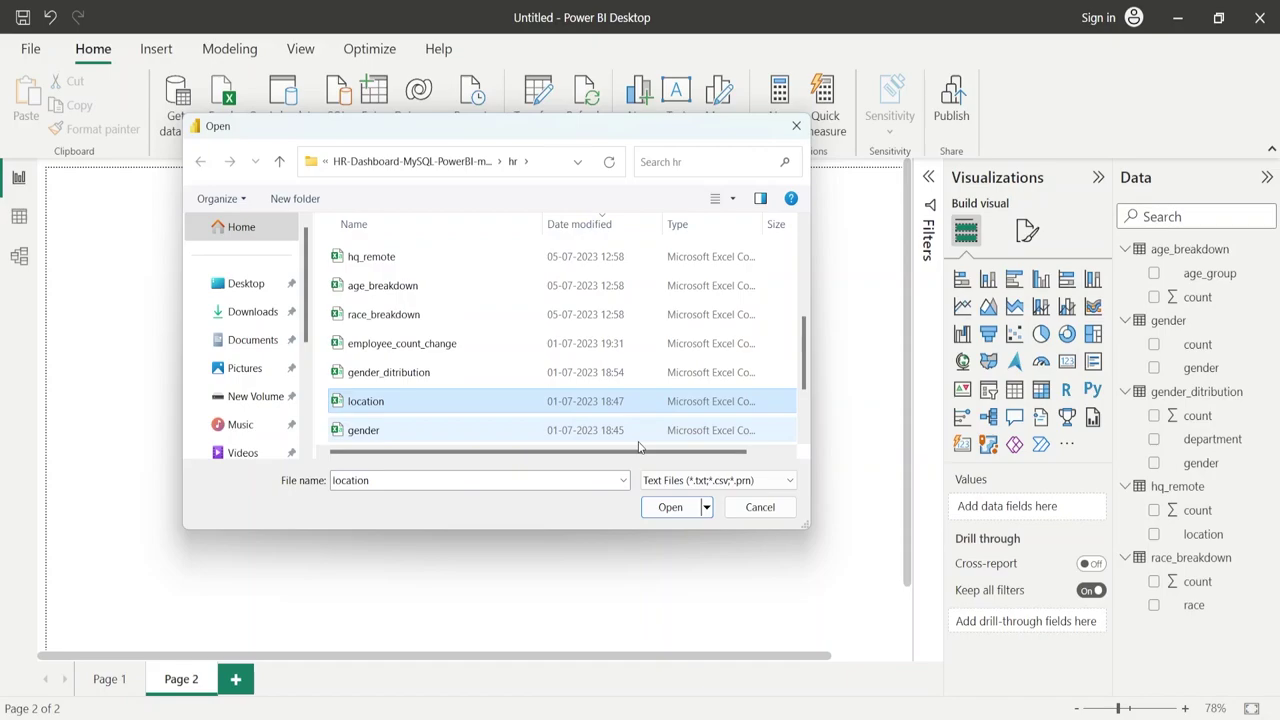
left_click(662, 508)
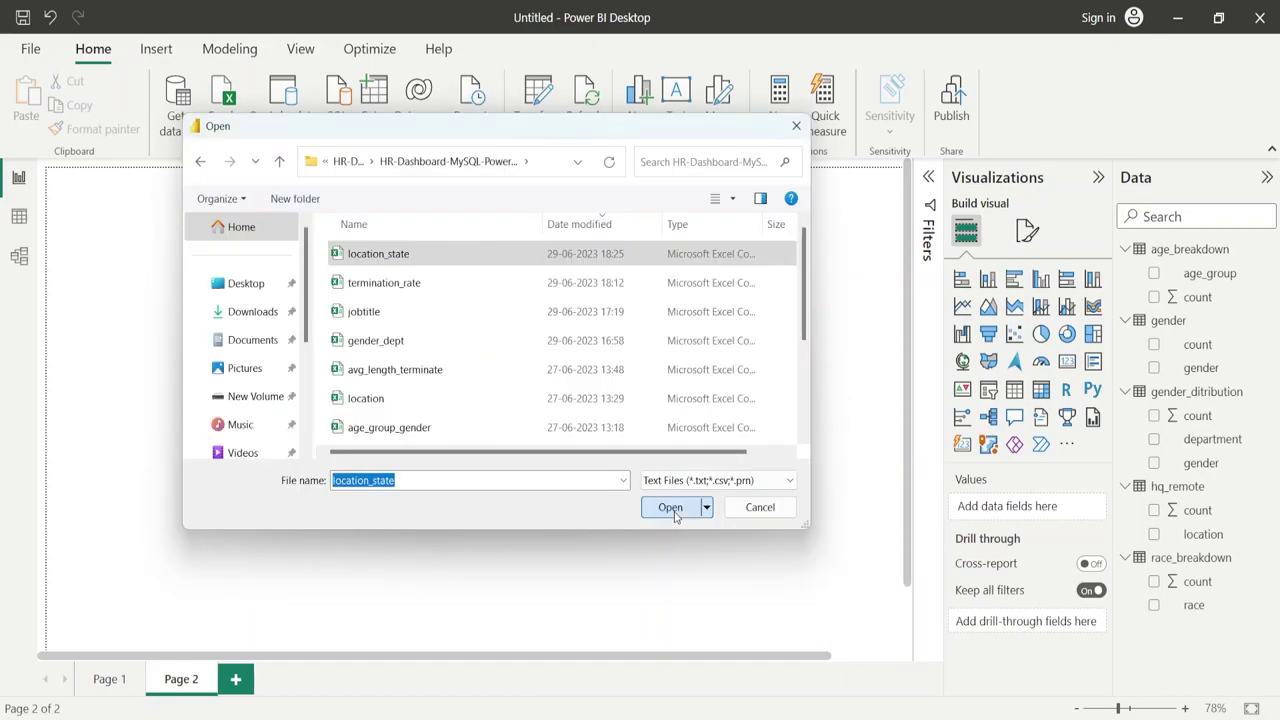
left_click(670, 508)
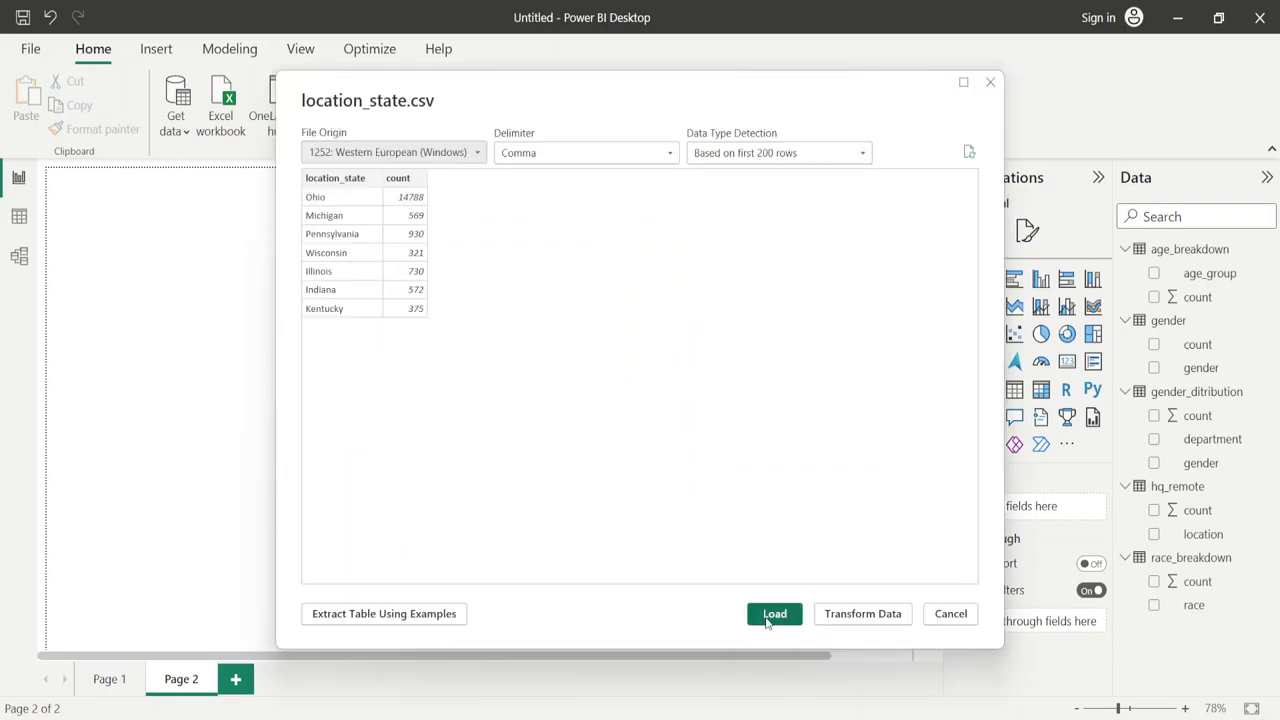
left_click(774, 614)
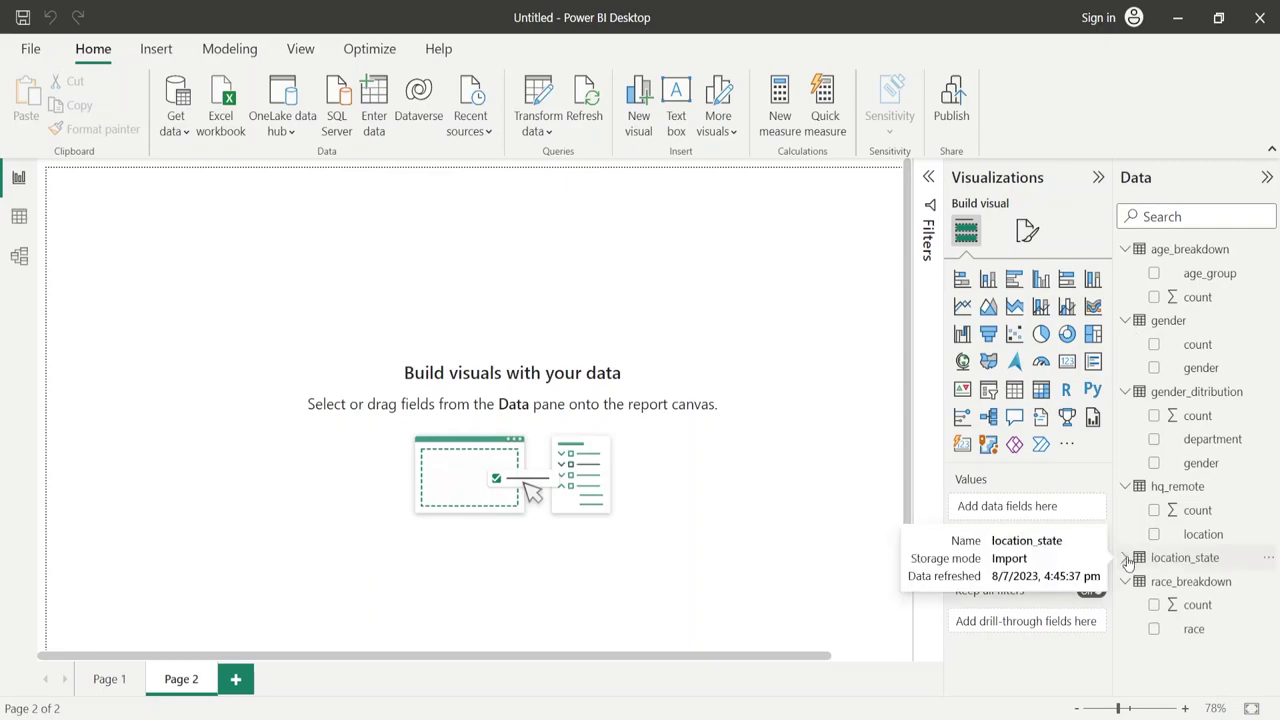
Create a map of Sum of count by location_state from the location_state table
left_click(1126, 558)
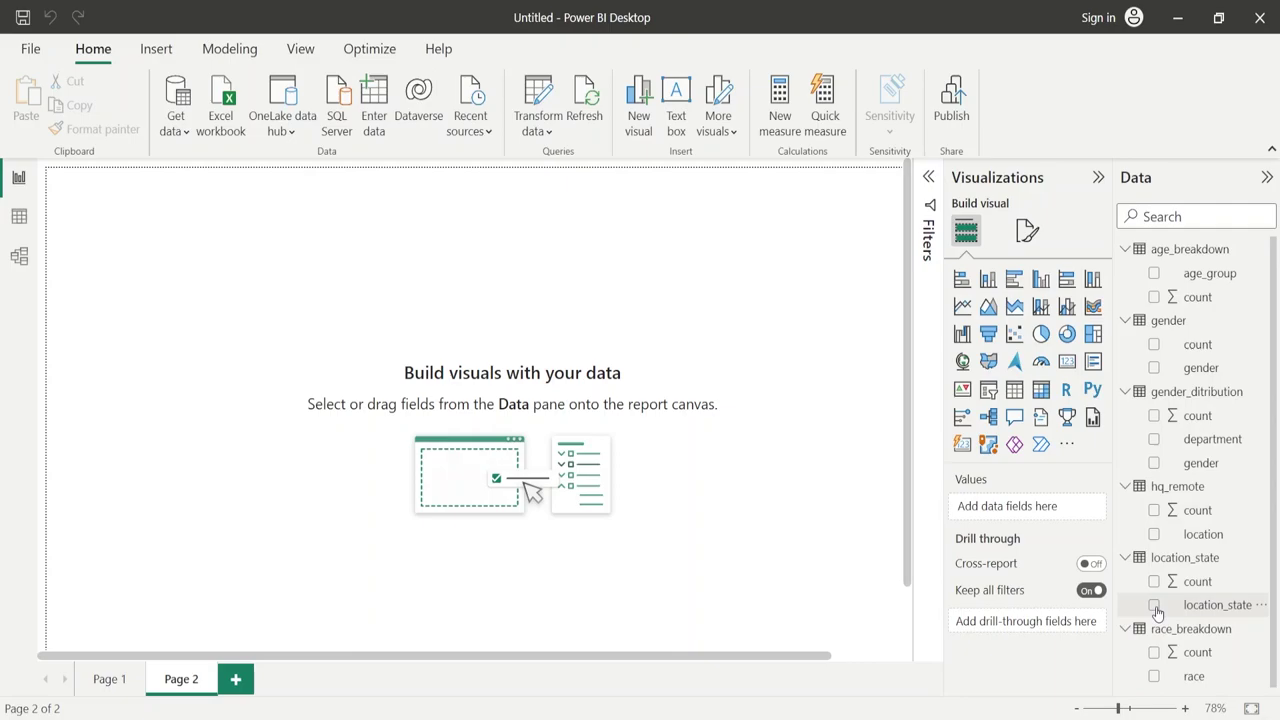
left_click(1155, 606)
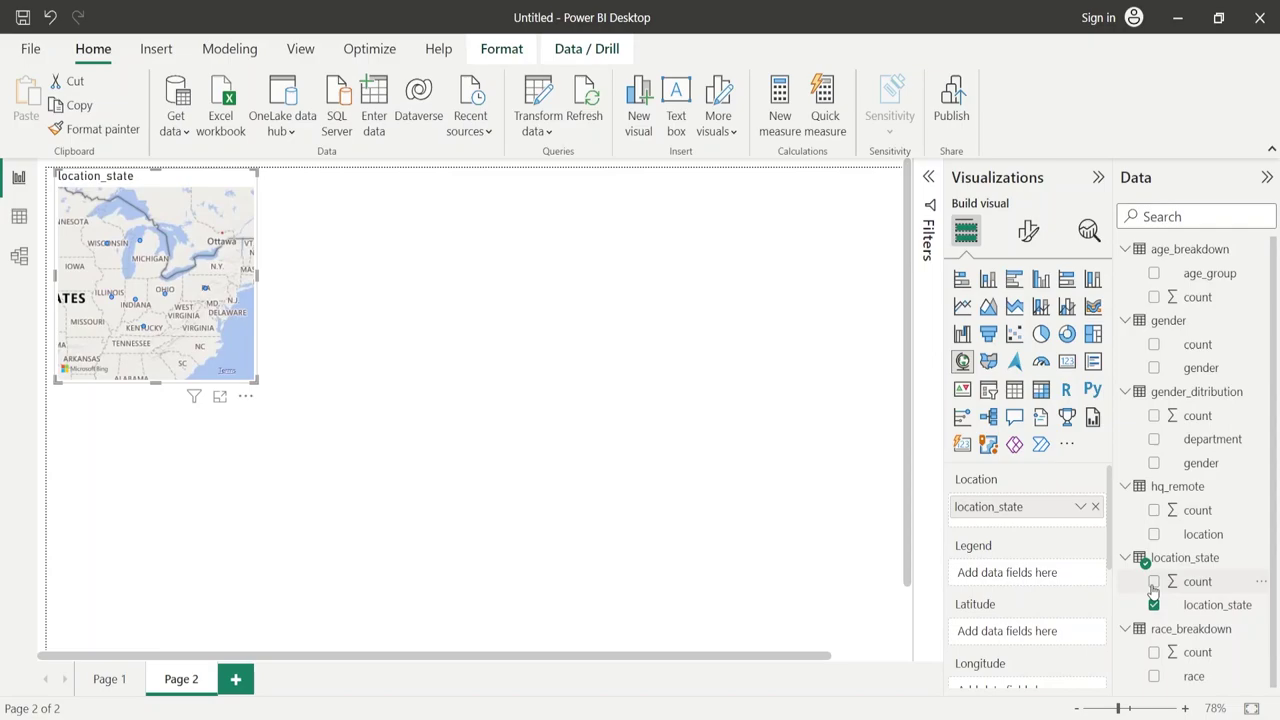
left_click(1154, 582)
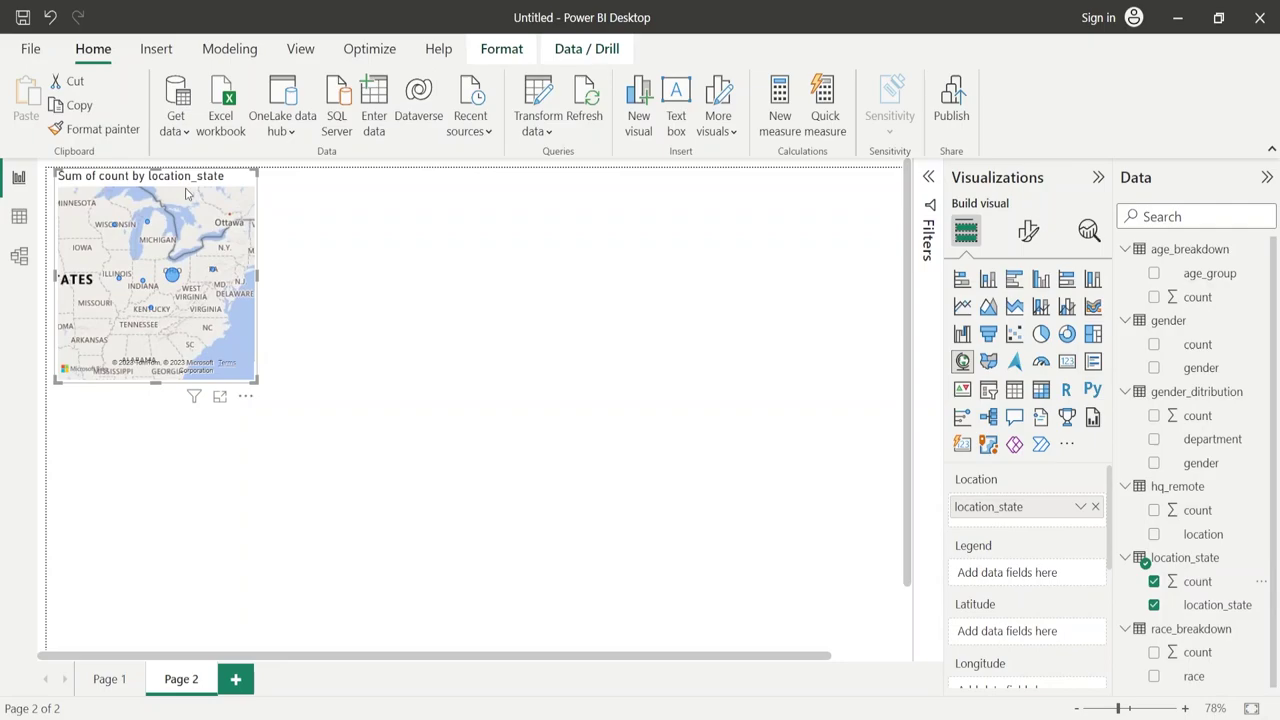
Move the map lower on Page 2 and enlarge it wider and taller
left_click_drag(185, 193, 177, 279)
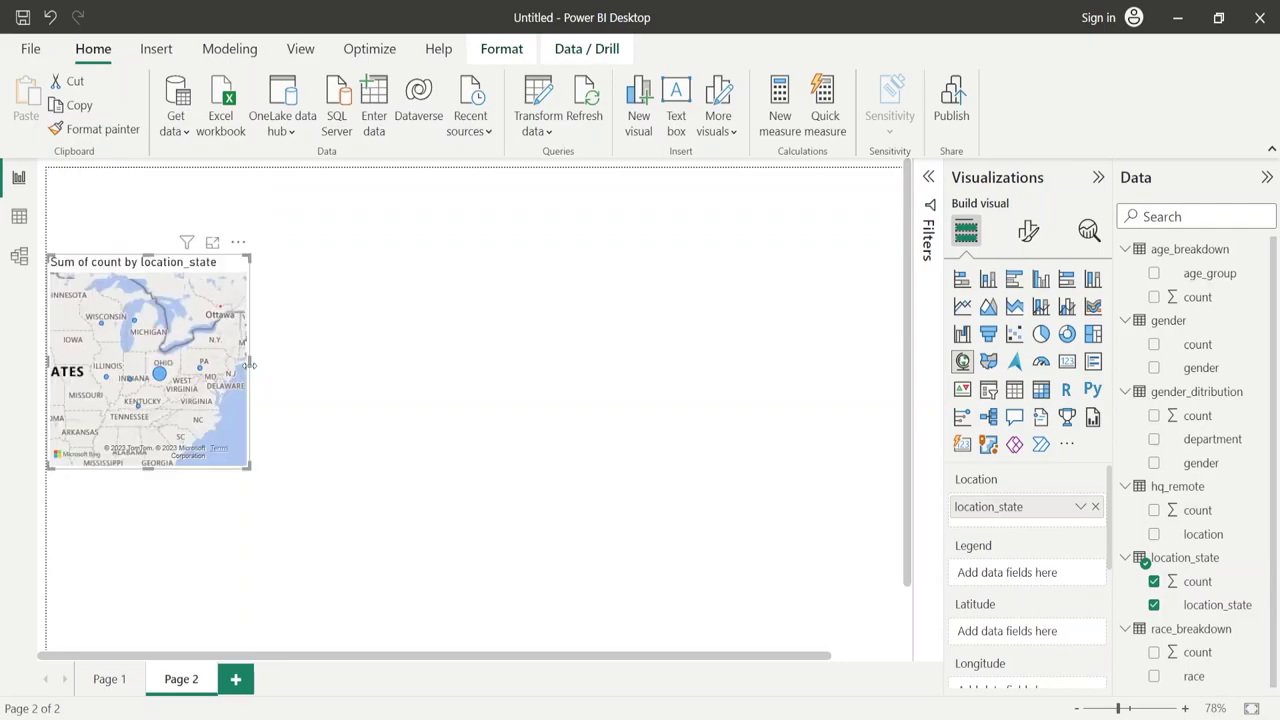
left_click_drag(250, 365, 460, 381)
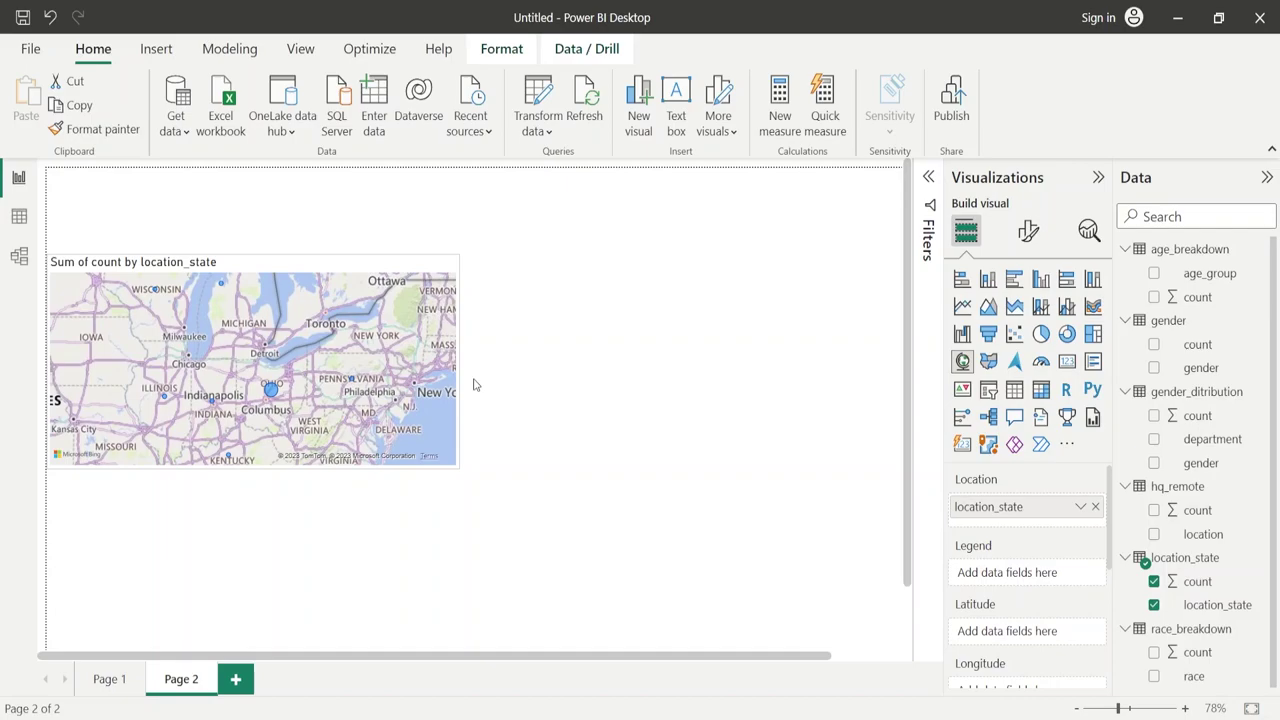
left_click_drag(257, 590, 253, 650)
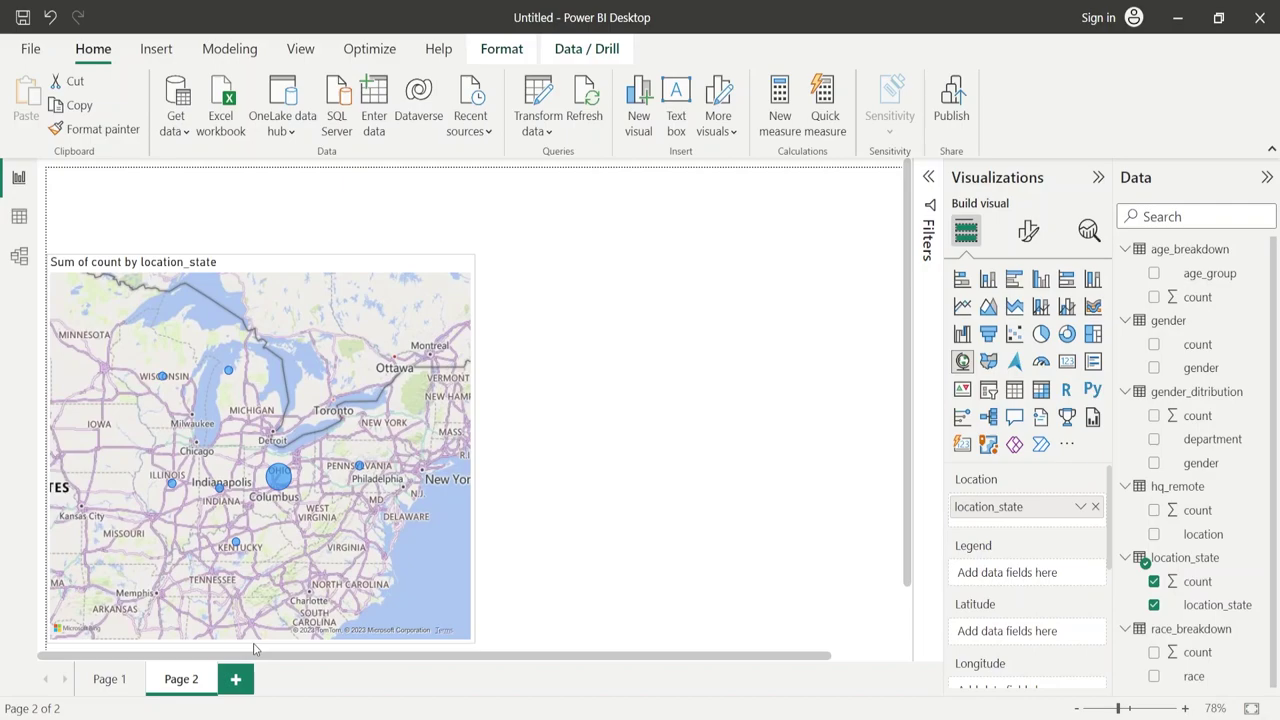
left_click(252, 382)
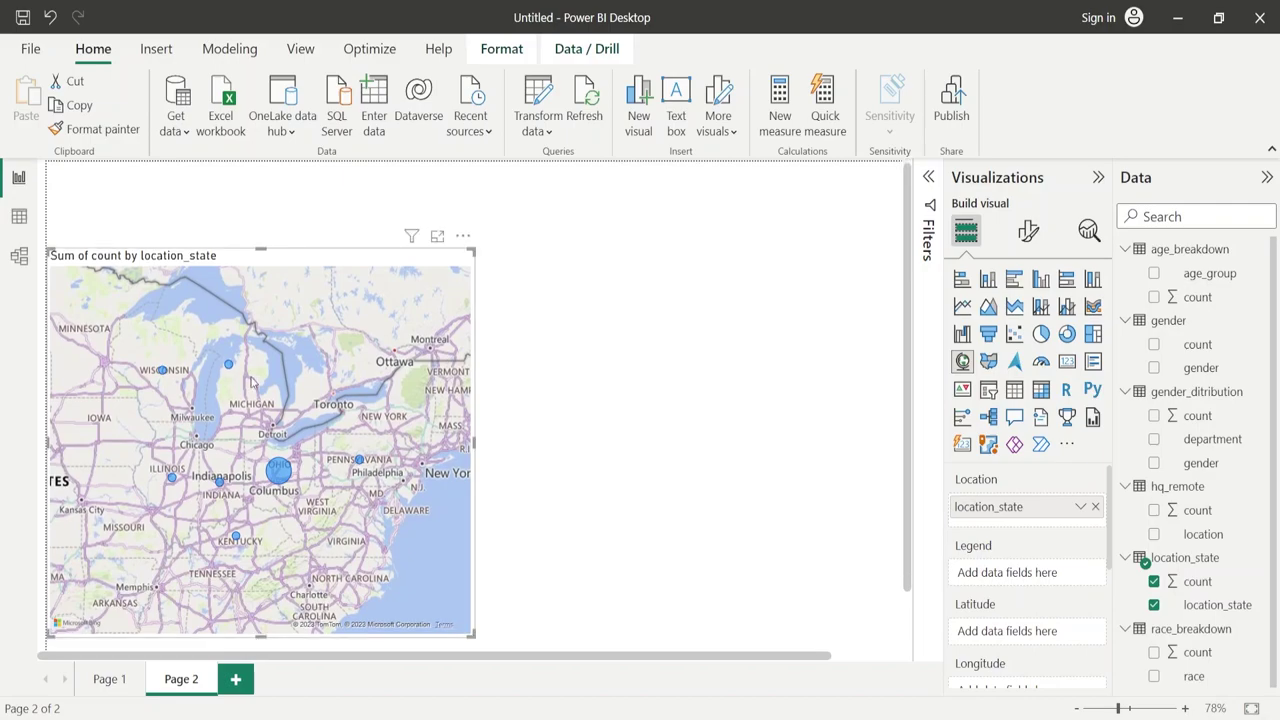
Switch the map style to Grayscale
left_click(1028, 232)
left_click(1017, 383)
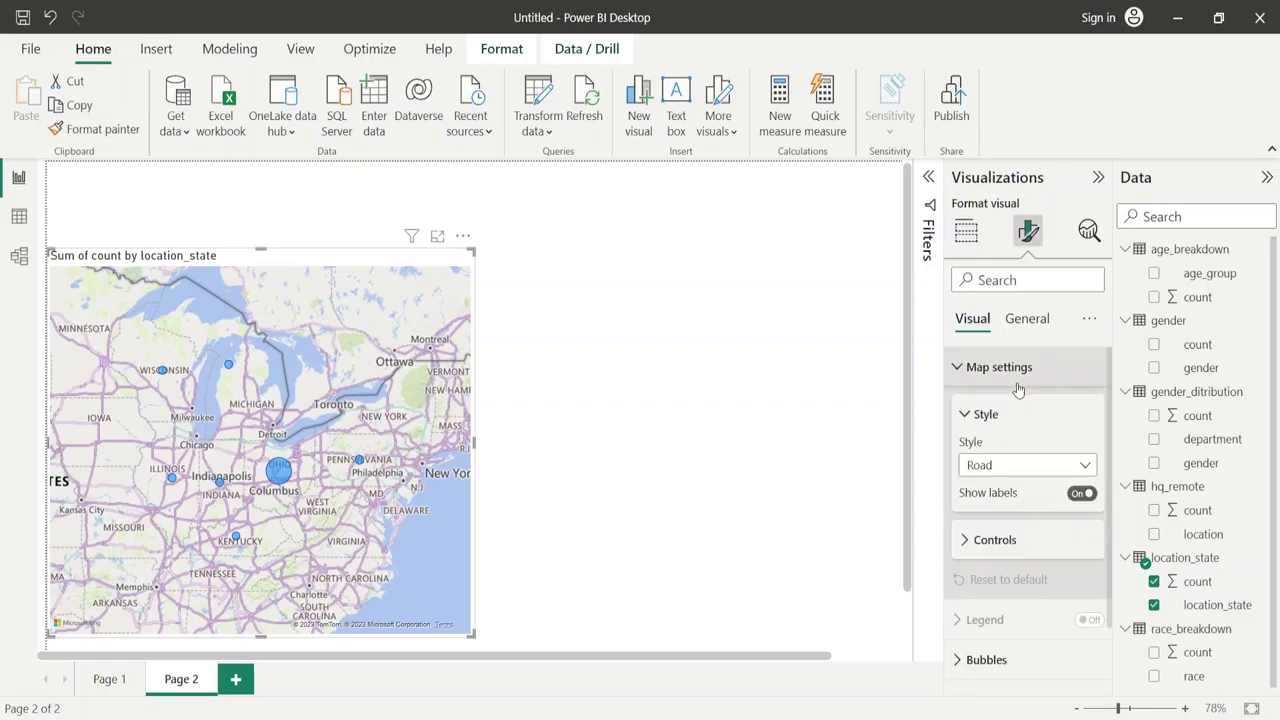
left_click(1002, 466)
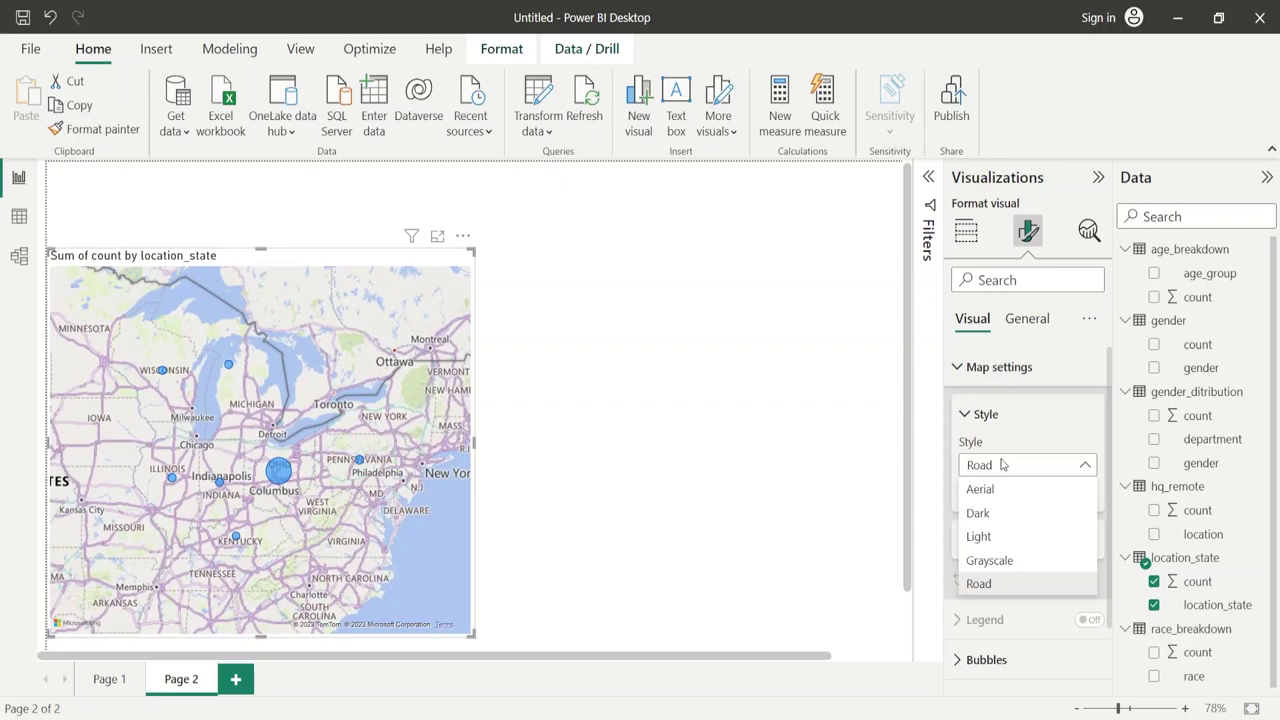
left_click(1003, 465)
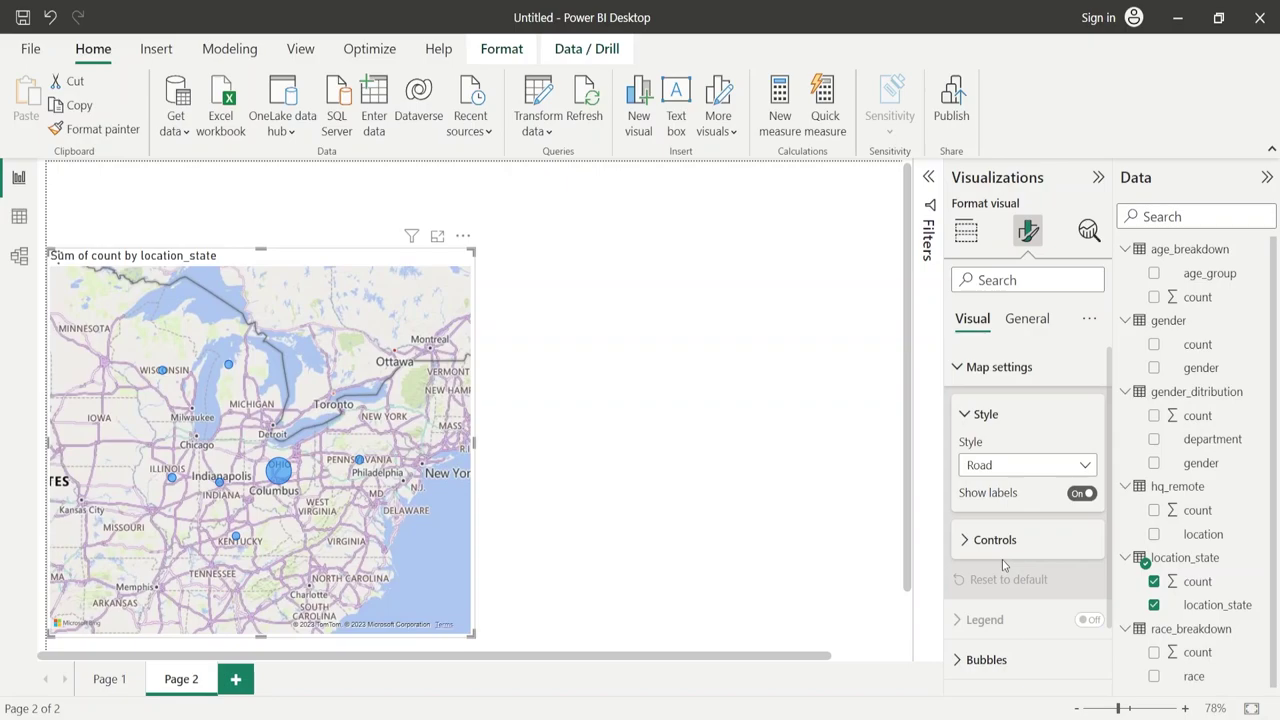
key("g")
Enlarge the map bubbles to size 41
scroll(1005, 600, "down", 1)
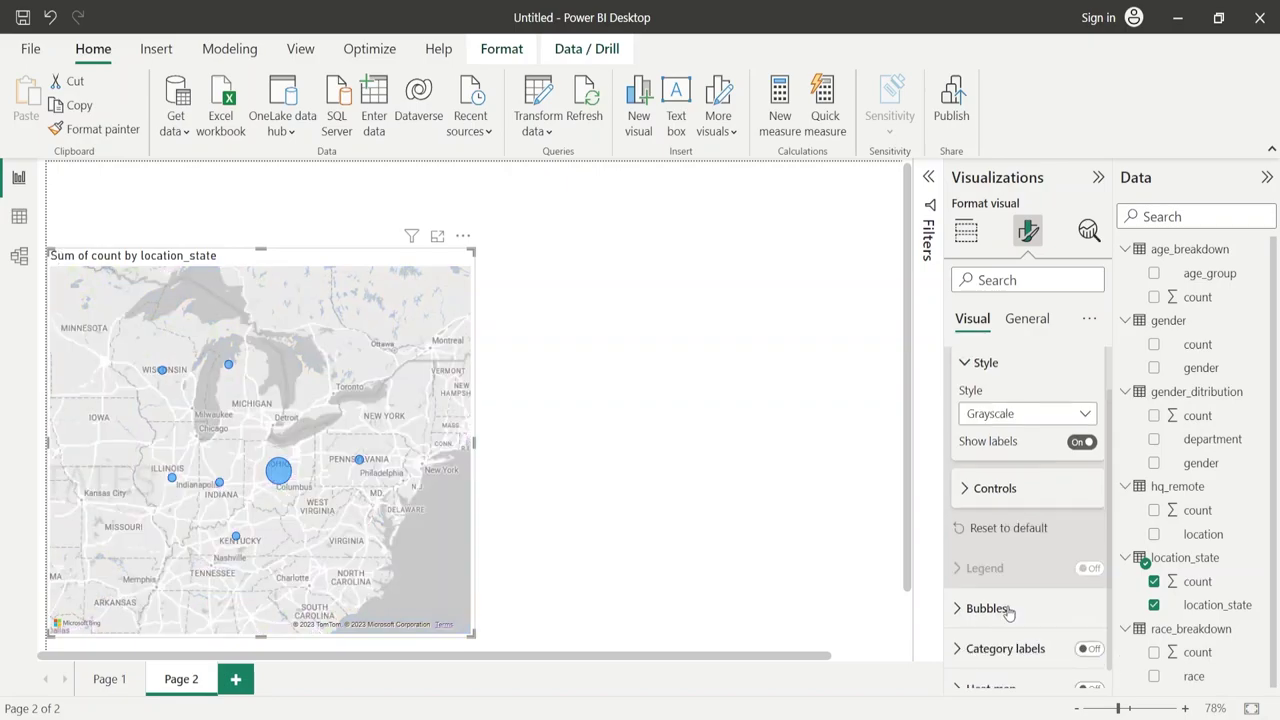
left_click(1008, 611)
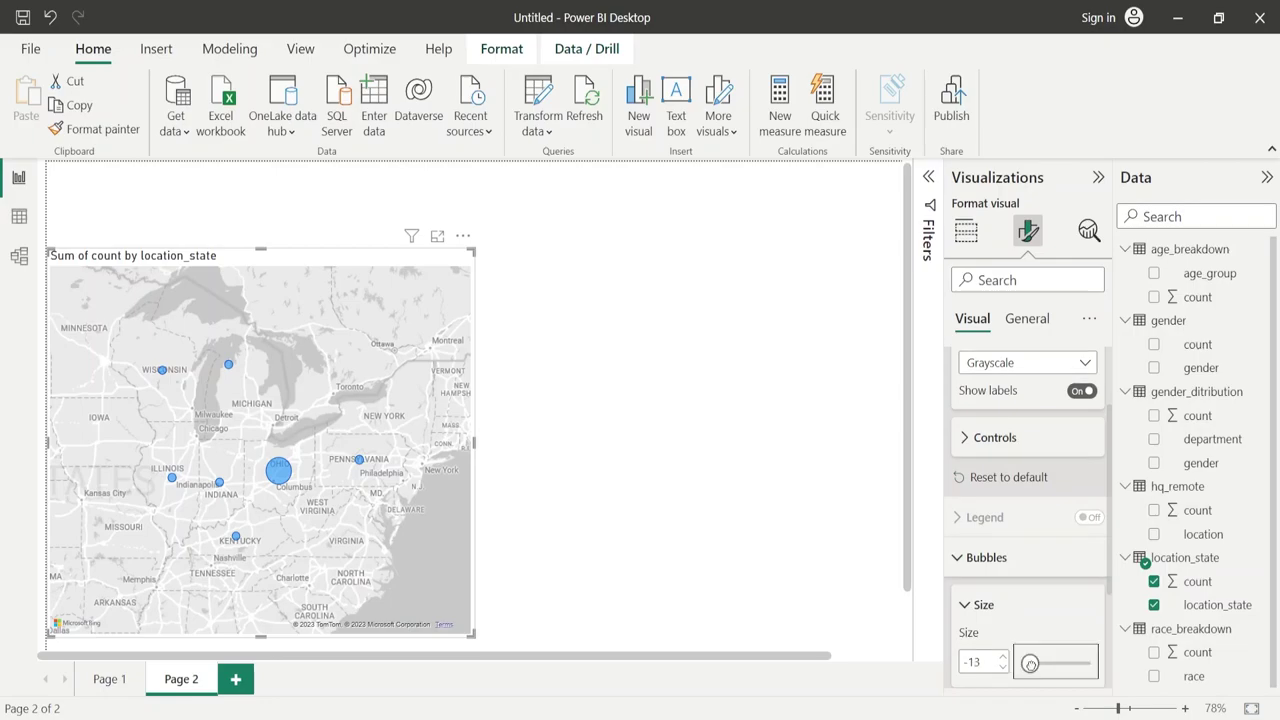
left_click_drag(1030, 663, 1042, 664)
left_click_drag(1042, 664, 1057, 664)
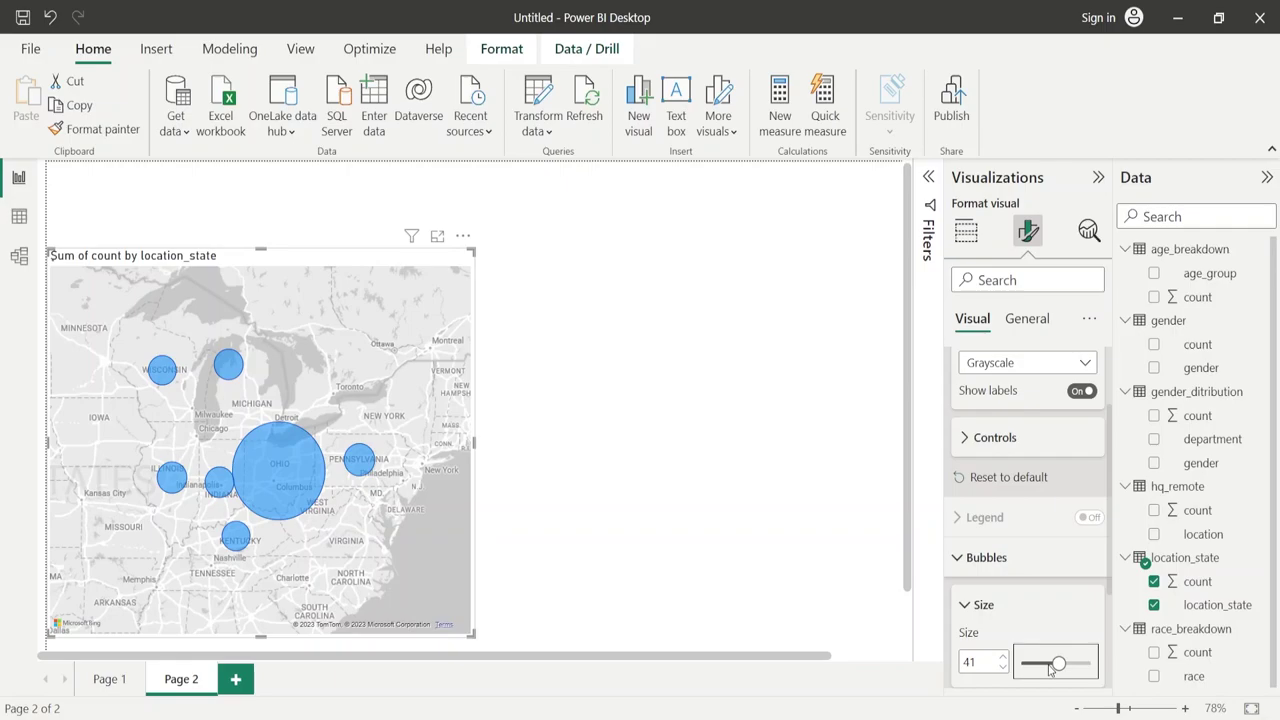
Turn on category labels naming each state and make the map visual taller
scroll(990, 620, "down", 3)
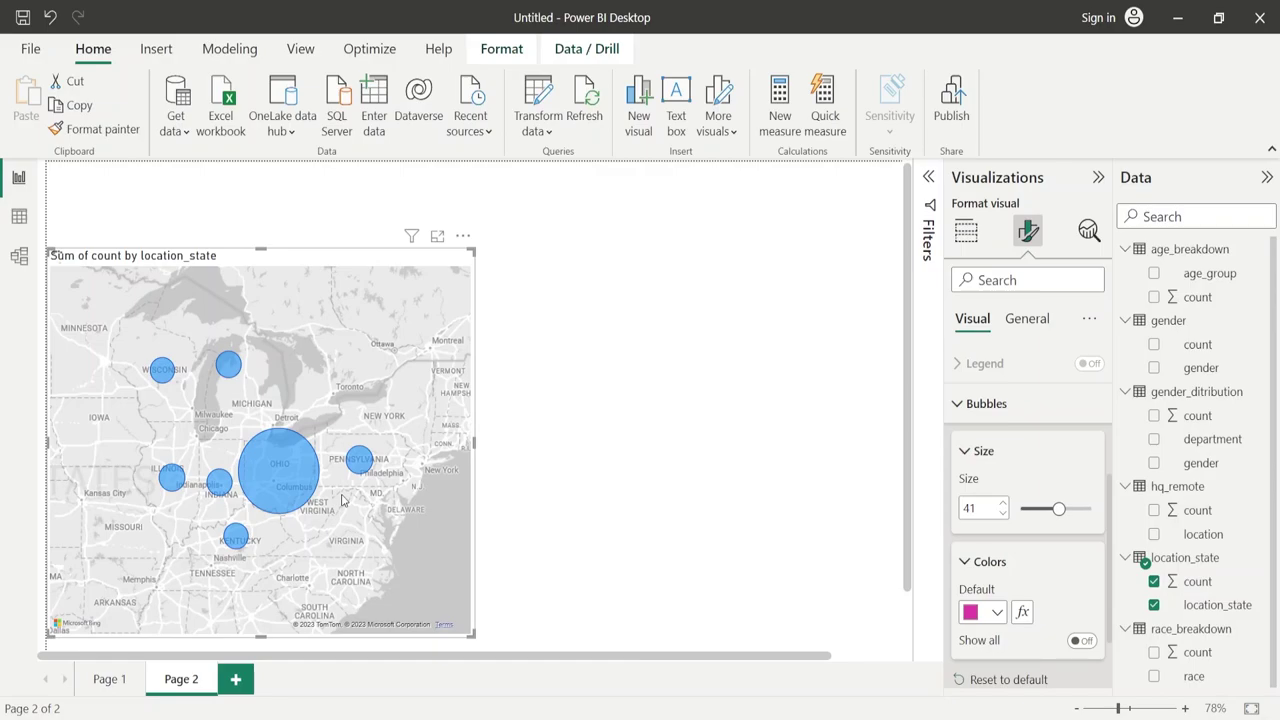
scroll(341, 499, "down", 1)
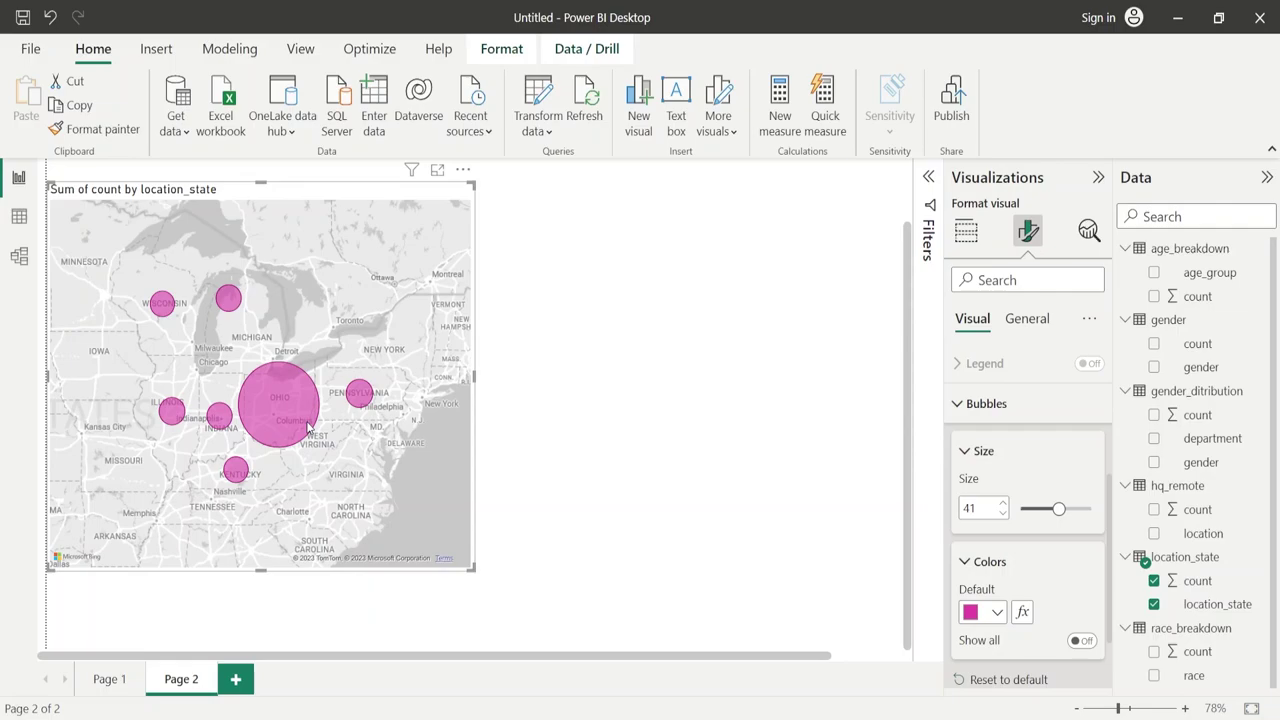
scroll(1018, 630, "down", 1)
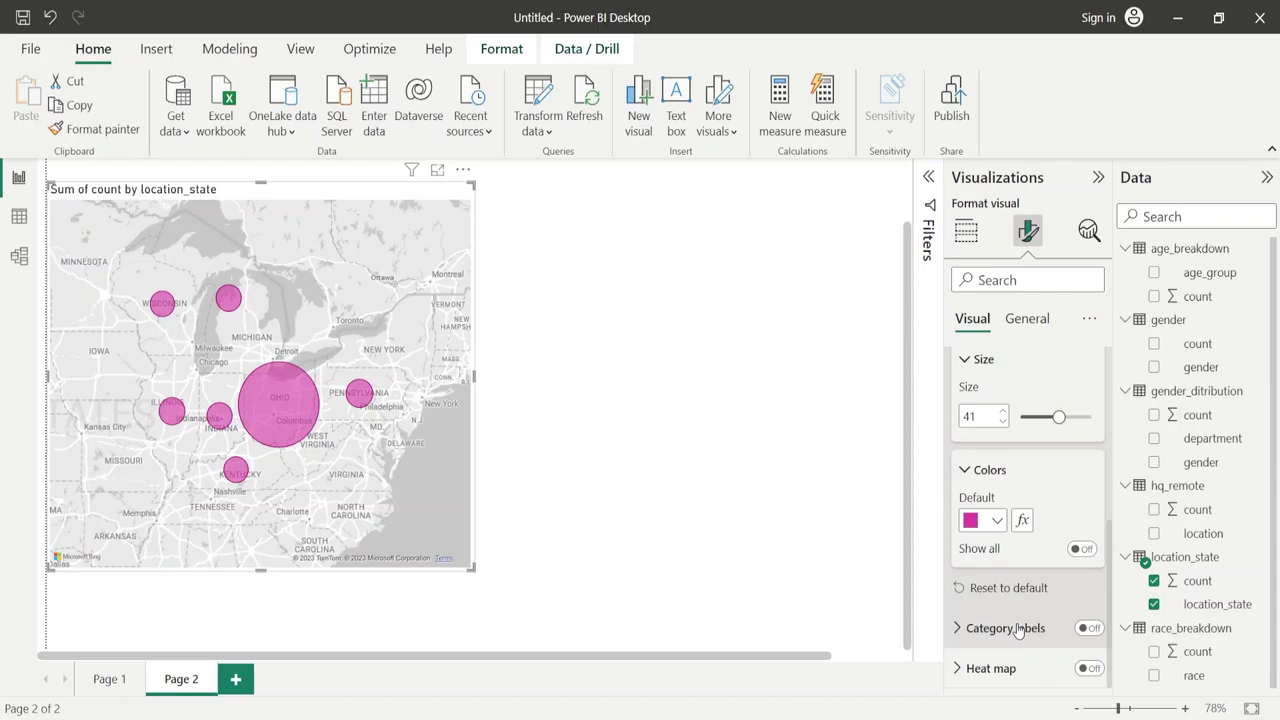
left_click(1088, 628)
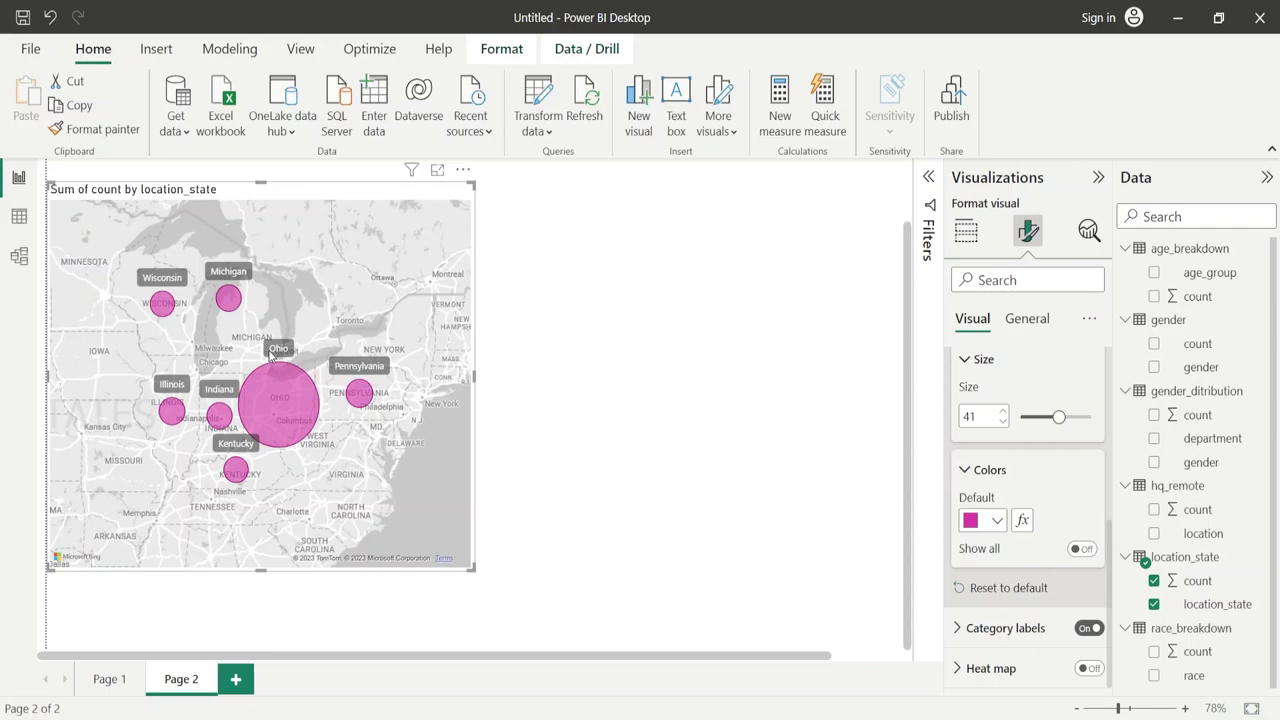
left_click_drag(259, 570, 259, 635)
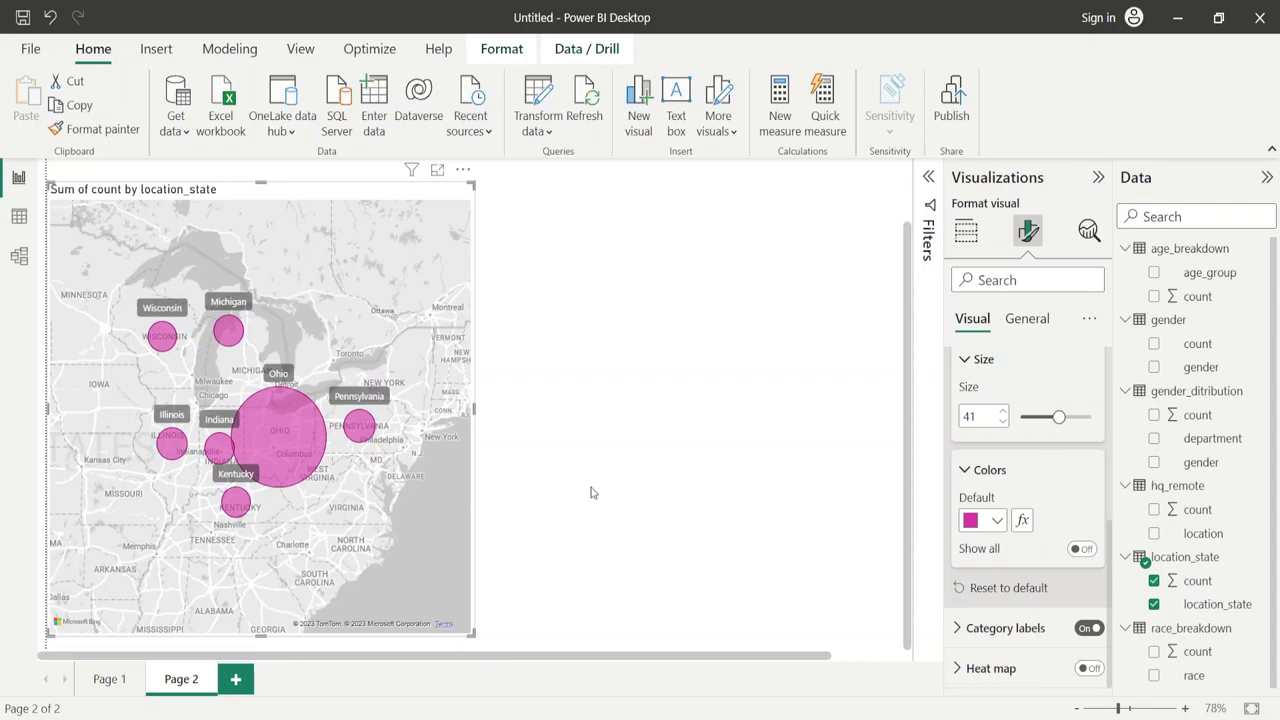
Import department_jobtitle from Text/CSV and build a treemap of Sum of count by department
left_click(590, 492)
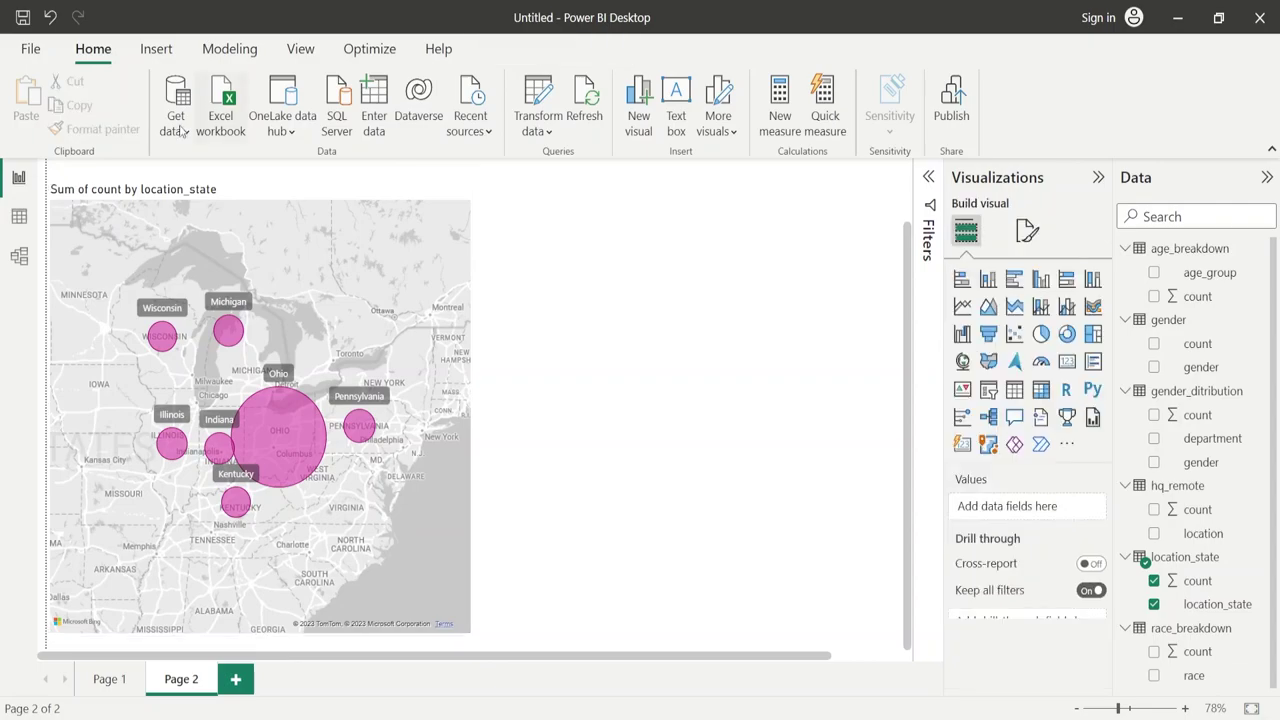
left_click(181, 131)
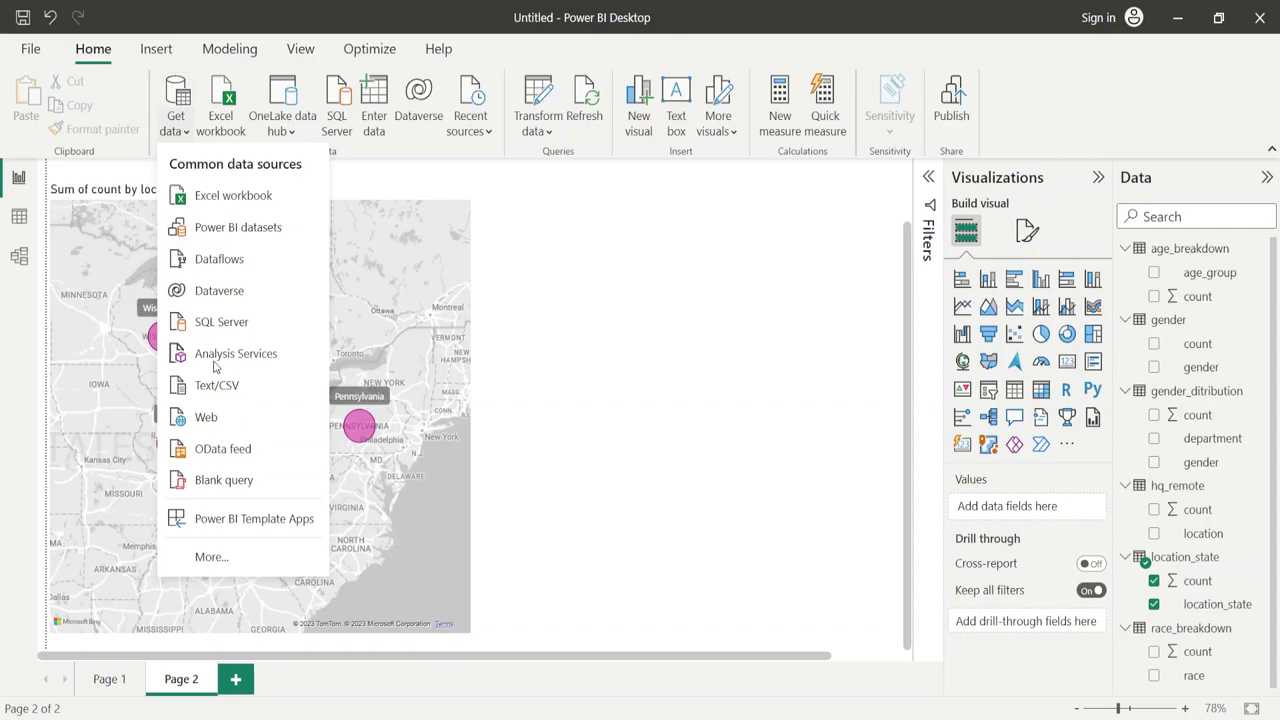
left_click(216, 385)
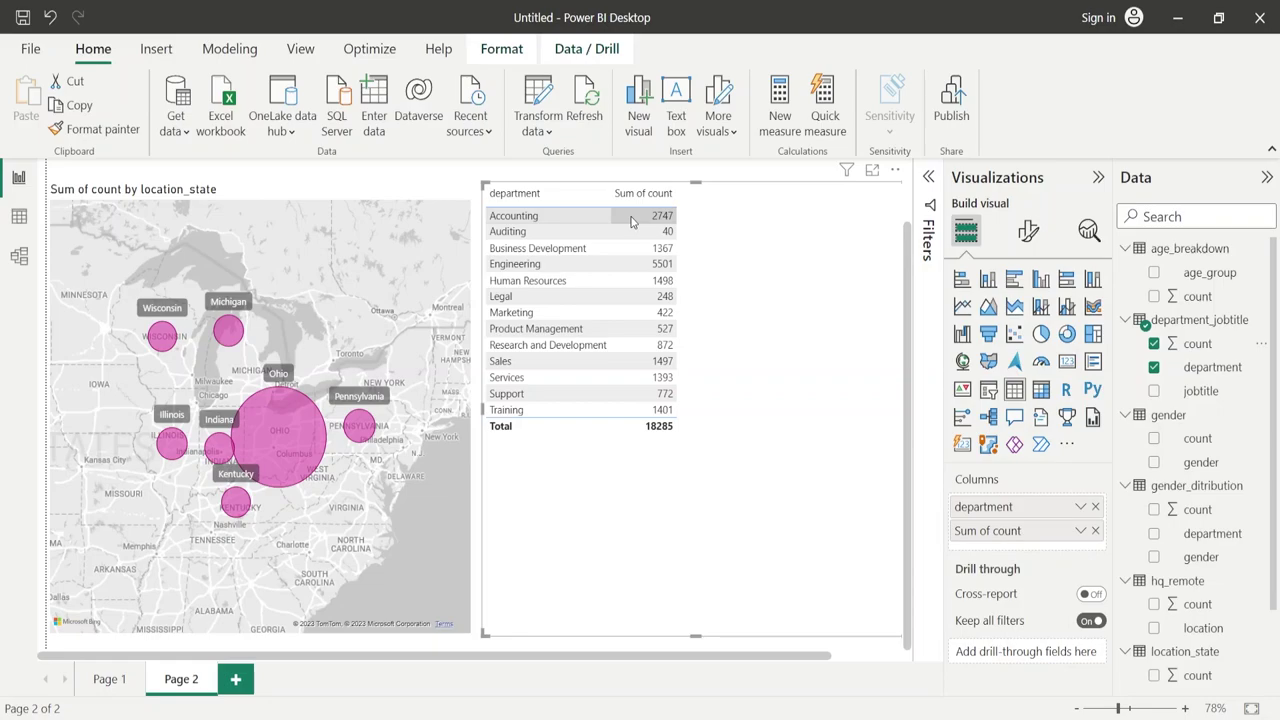
left_click(1093, 333)
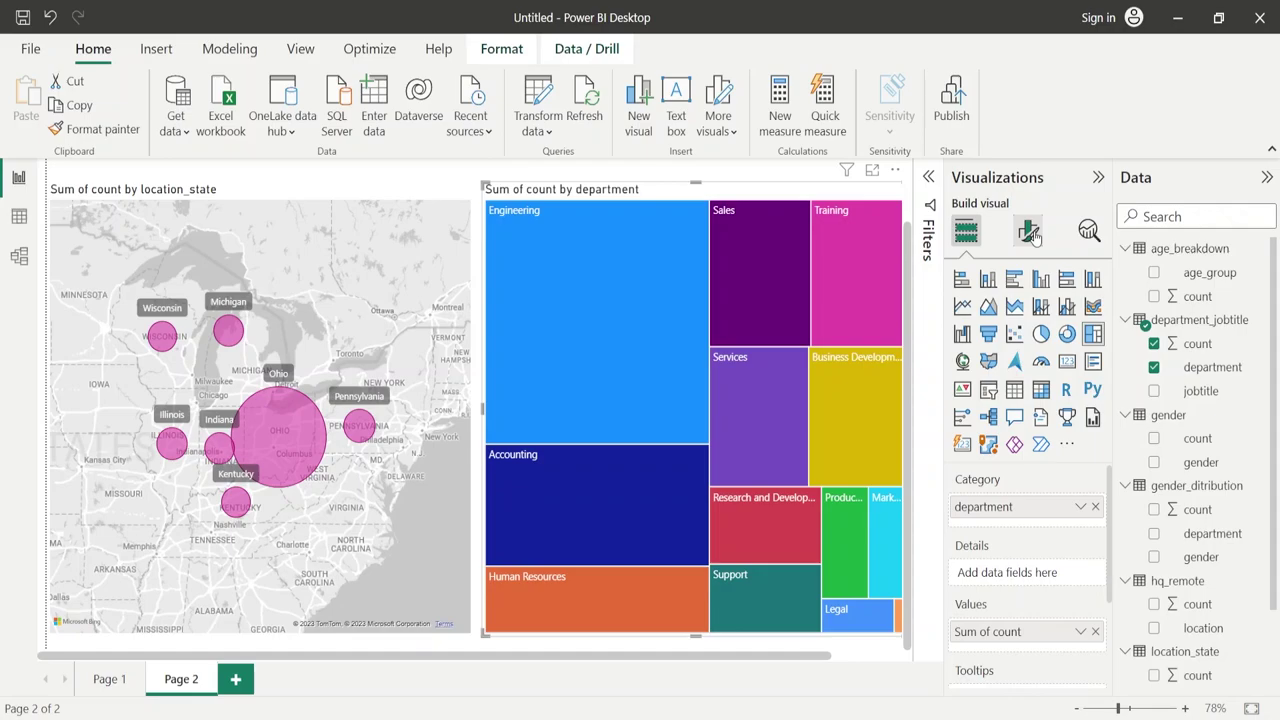
Keep the treemap legend off and show data labels, e.g. Engineering 6K, Accounting 3K
left_click(1030, 232)
left_click(1092, 368)
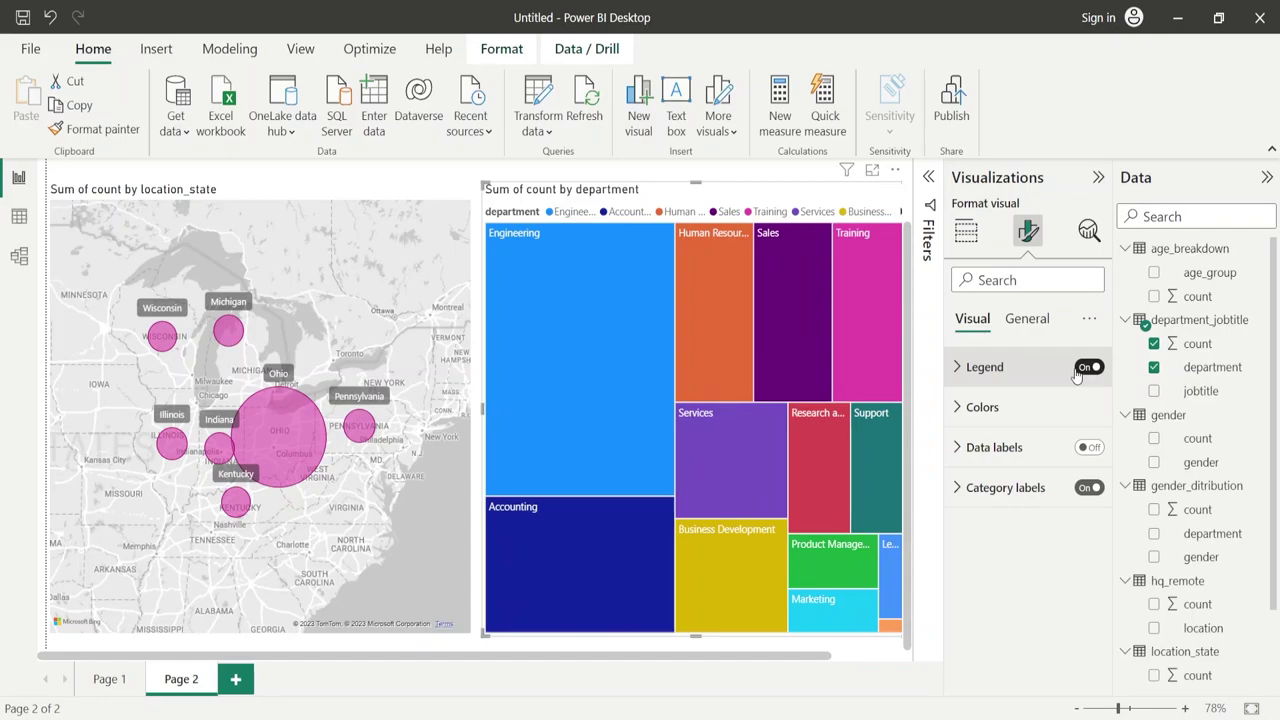
left_click(1088, 367)
left_click(1089, 447)
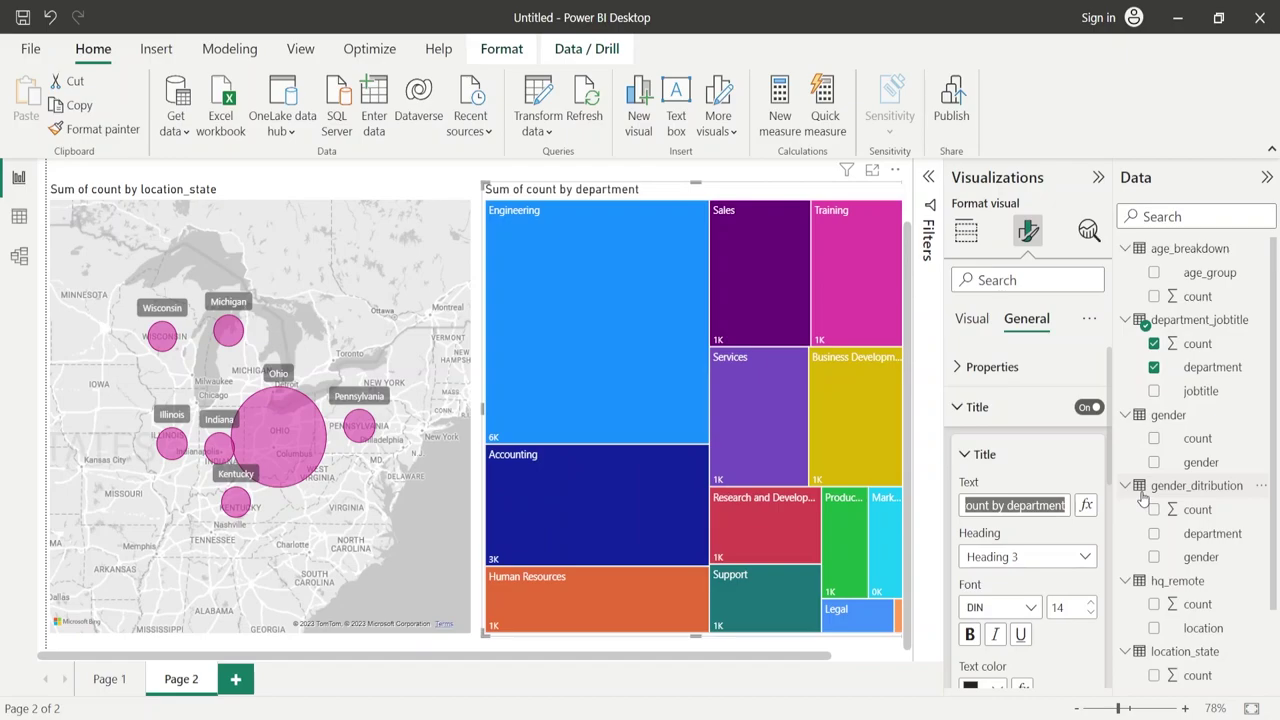
Replace the treemap title text with 'Department Wise Distribution of Employees'
type("Department Wise Distribution")
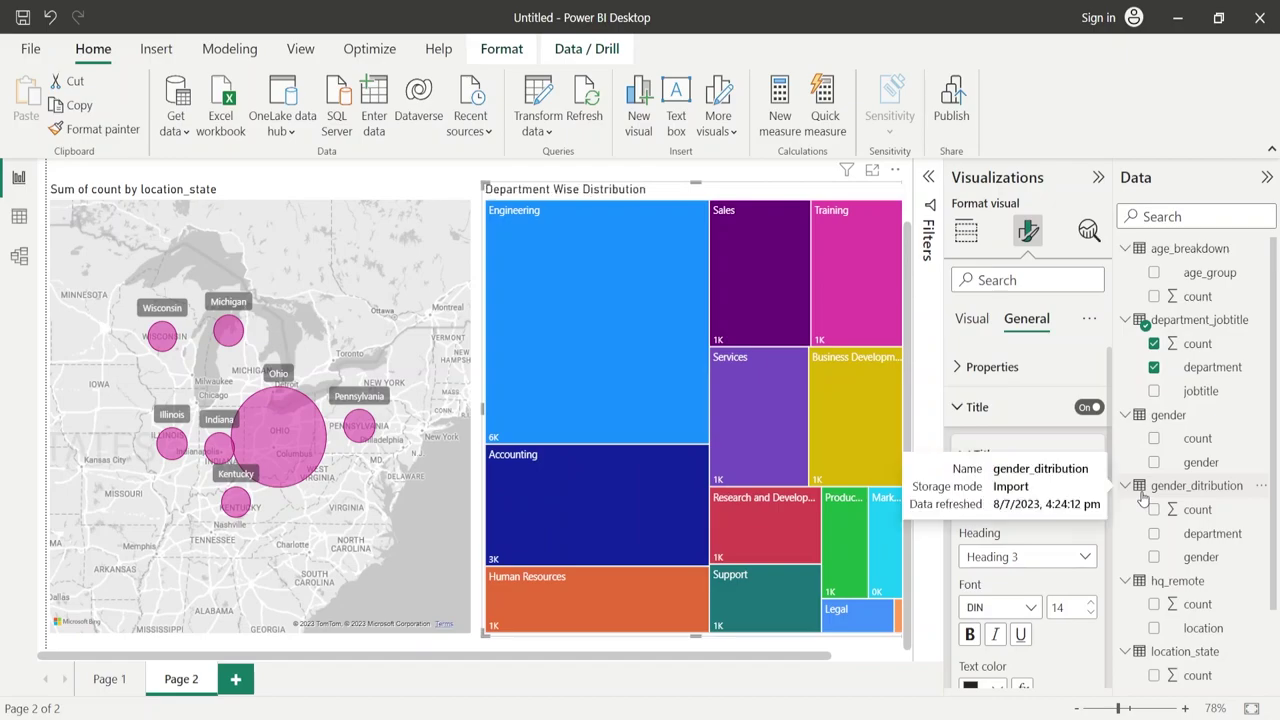
type("of Employeess")
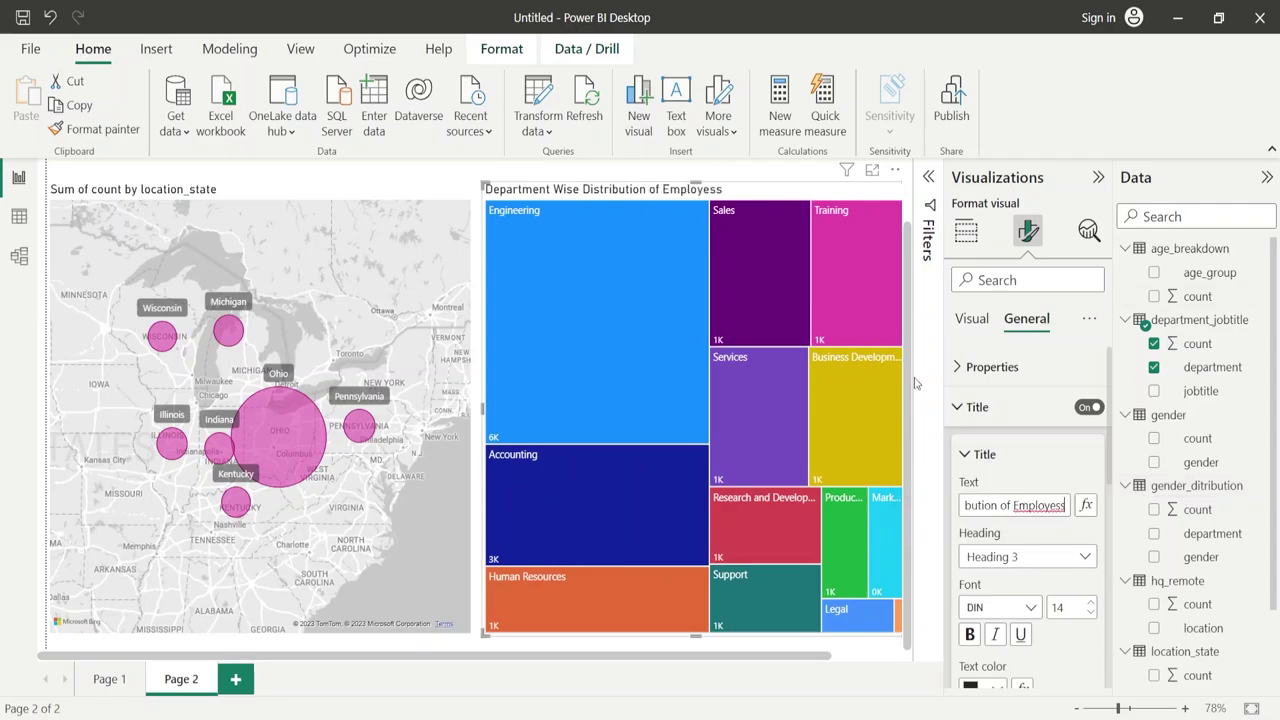
scroll(1045, 575, "down", 1)
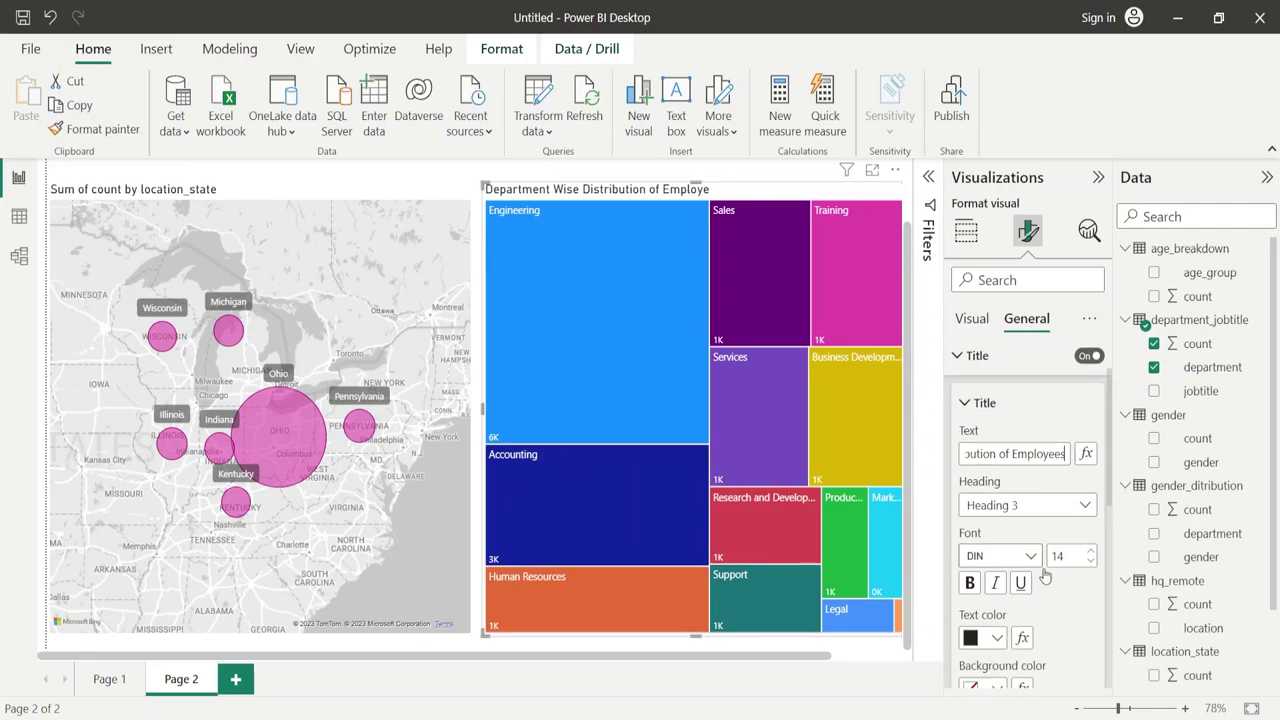
scroll(1045, 575, "down", 3)
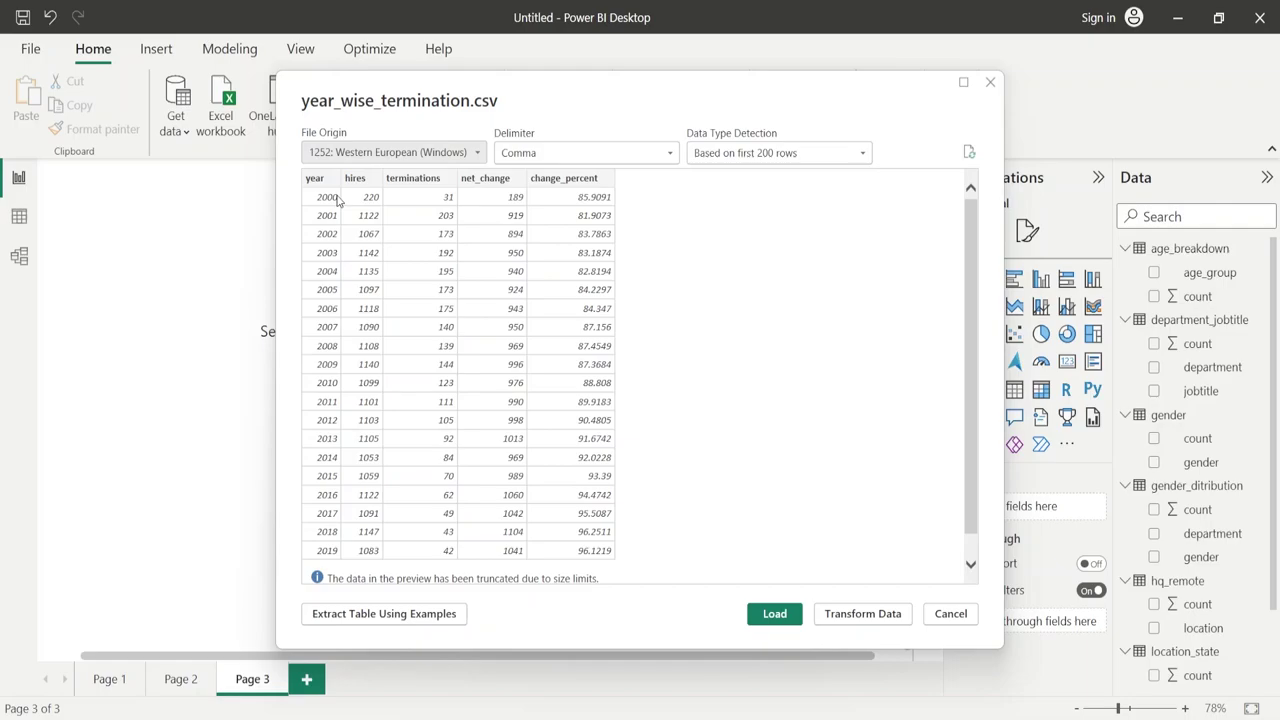
Load year_wise_termination.csv into the report for the new Page 3 chart
left_click(775, 613)
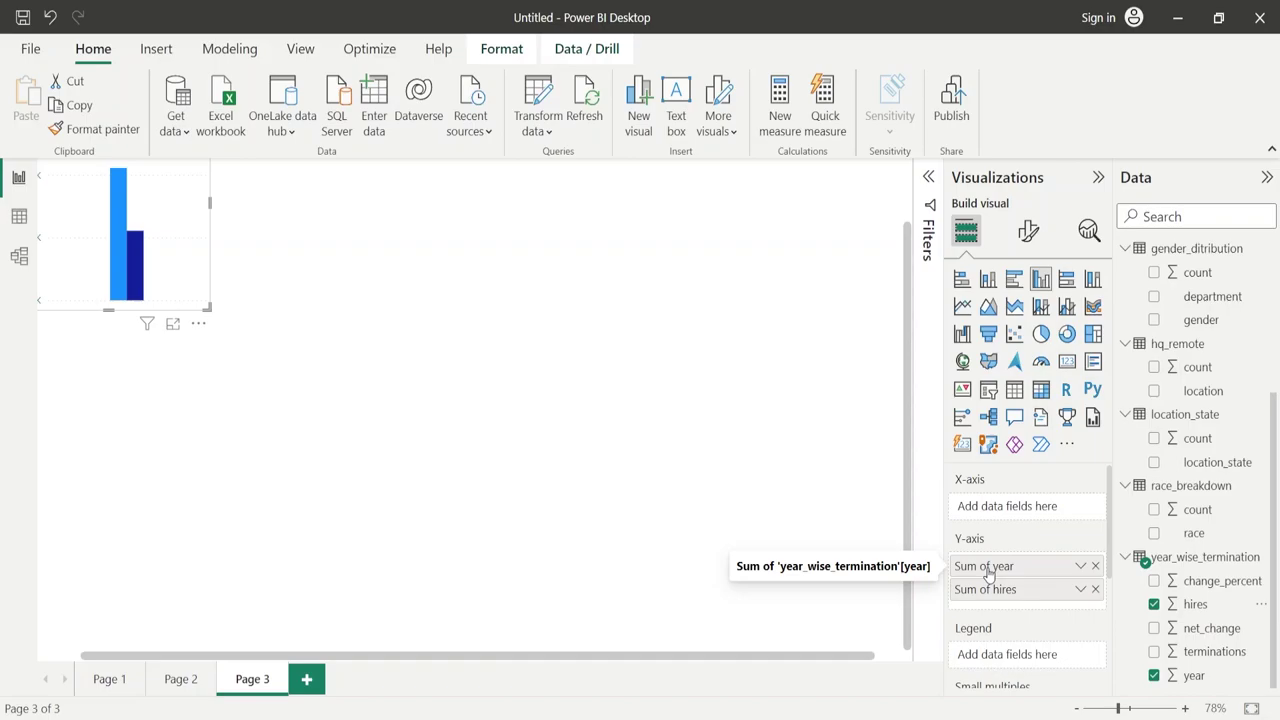
Put year on the X-axis and switch the chart to a line chart of hires
left_click_drag(988, 566, 1005, 506)
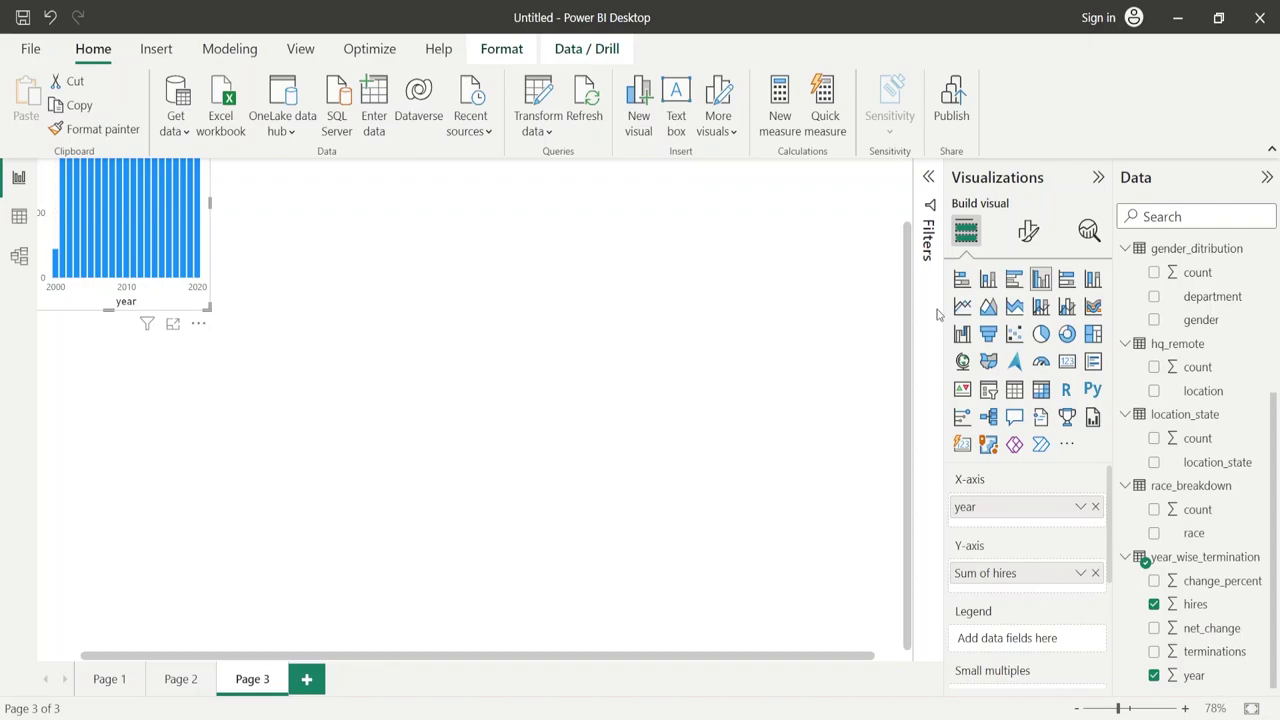
left_click(962, 306)
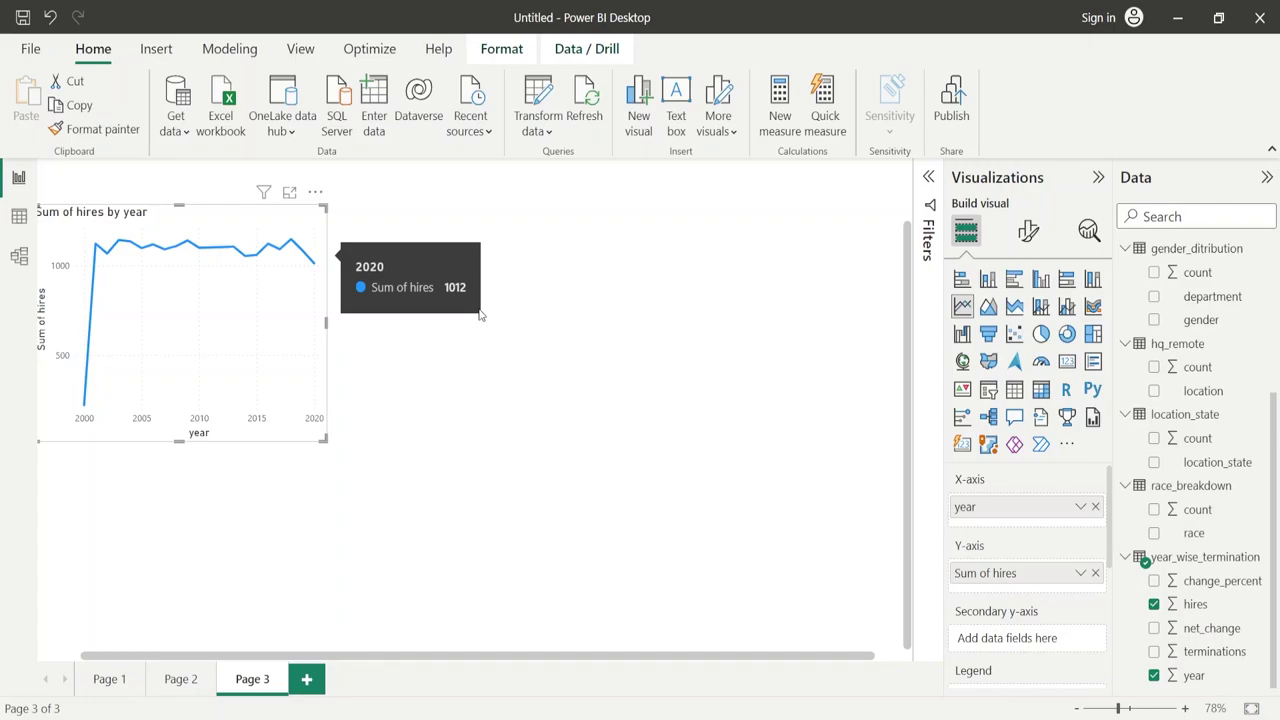
Add Sum of terminations to the line chart on the secondary y-axis
left_click(1154, 651)
left_click_drag(1004, 596, 1035, 663)
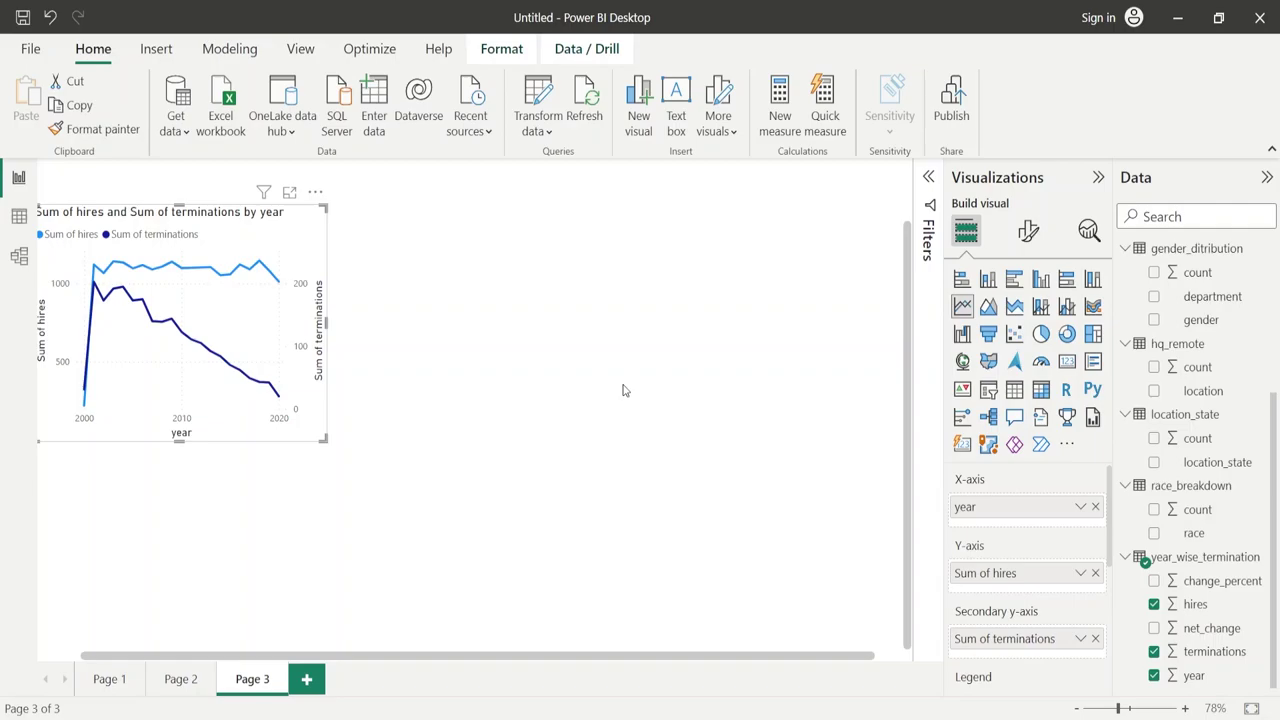
Build a second line chart of Sum of change_percent by year beside the first
left_click_drag(622, 390, 663, 429)
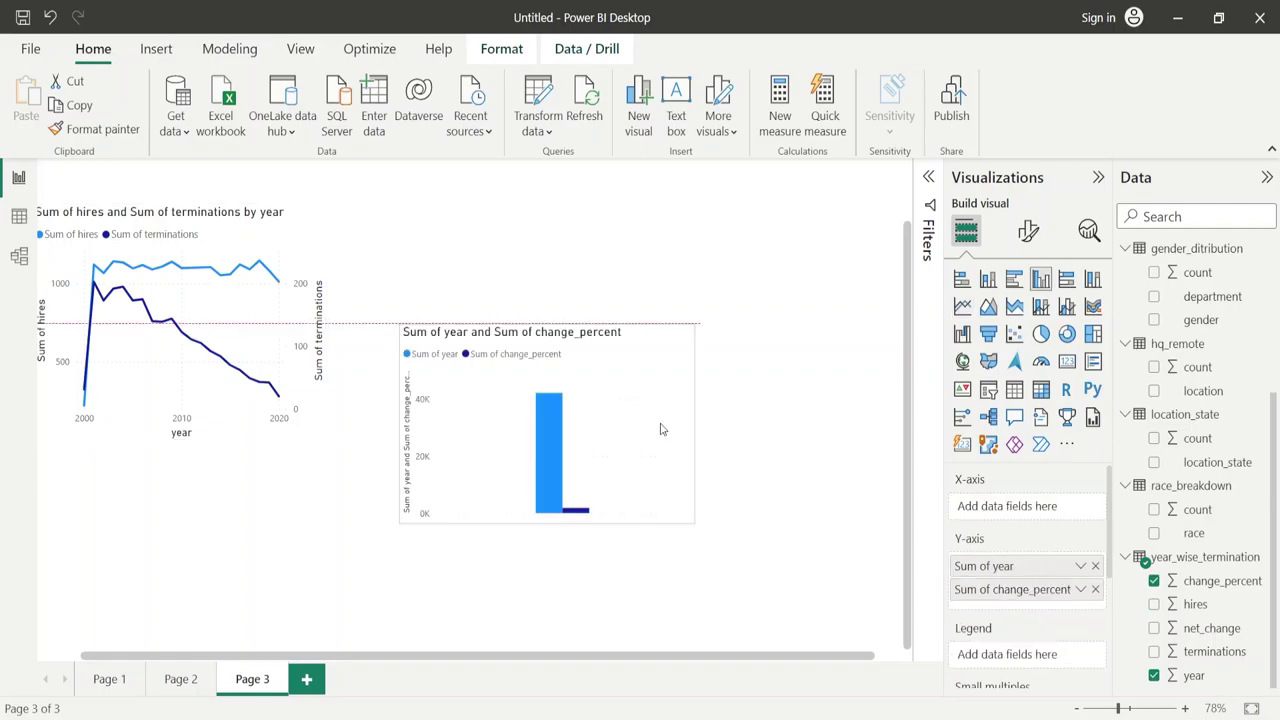
left_click_drag(688, 372, 688, 352)
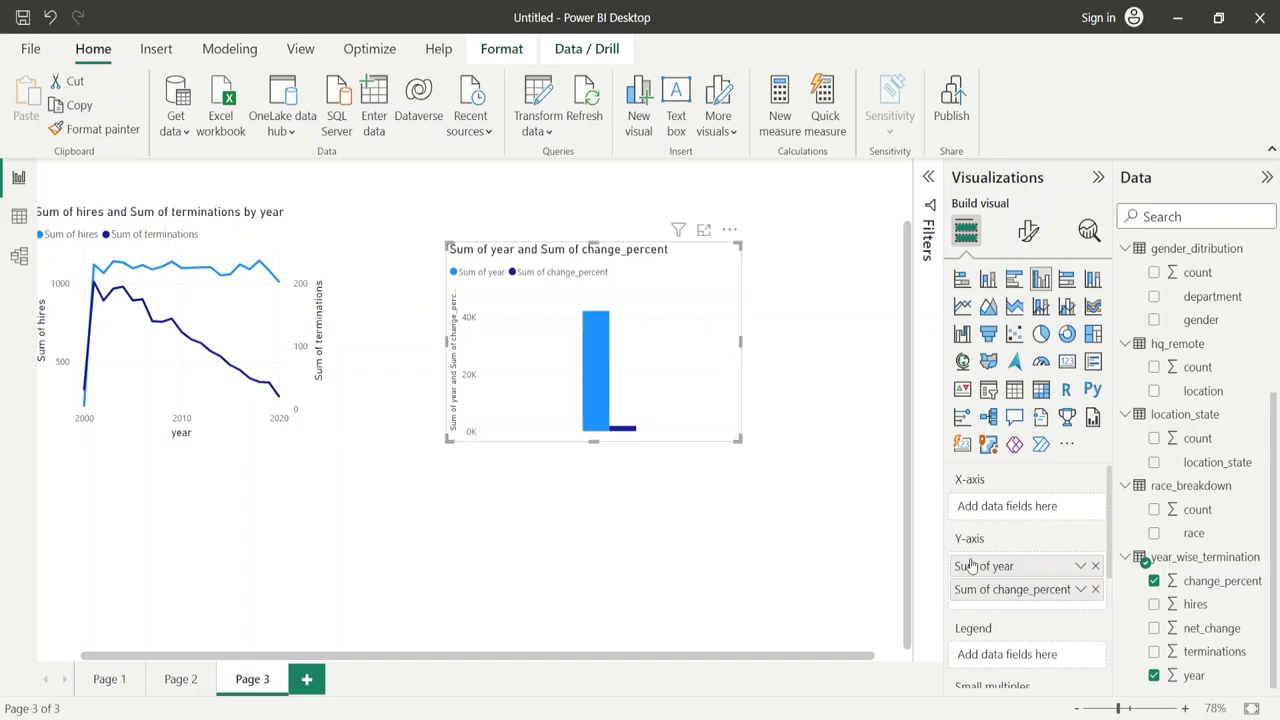
left_click_drag(972, 566, 958, 514)
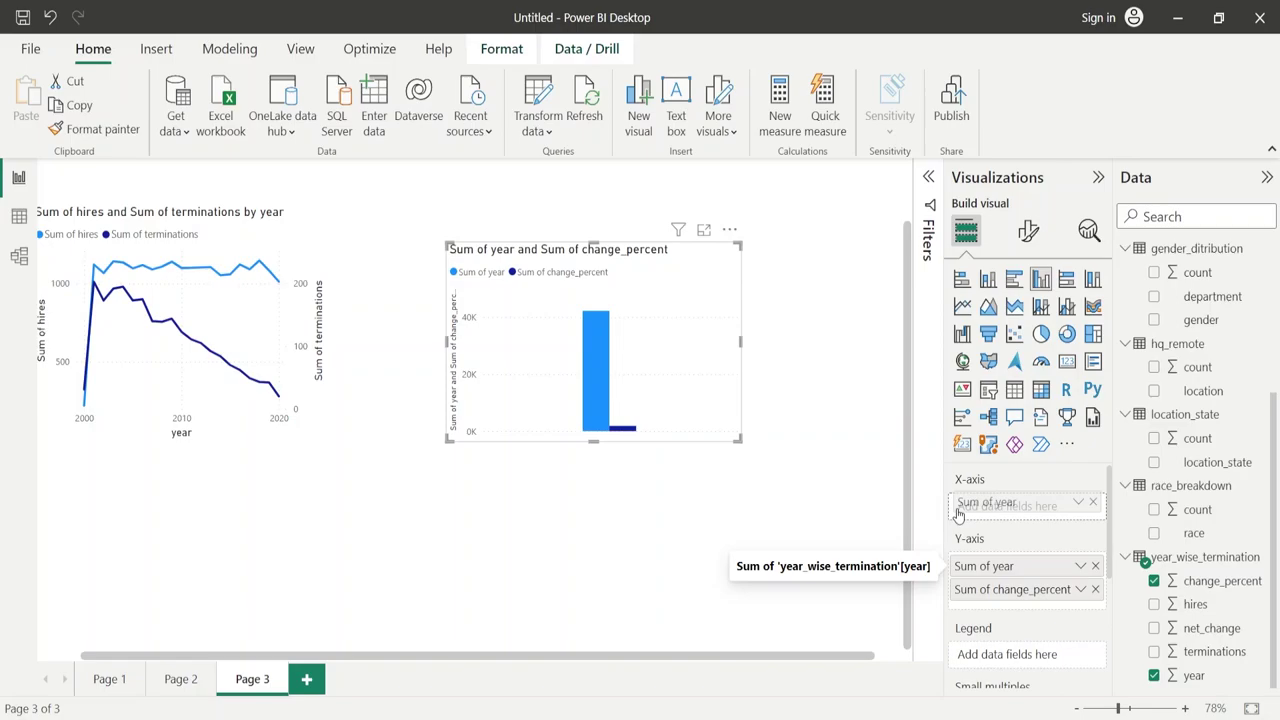
left_click_drag(958, 514, 960, 508)
left_click(962, 307)
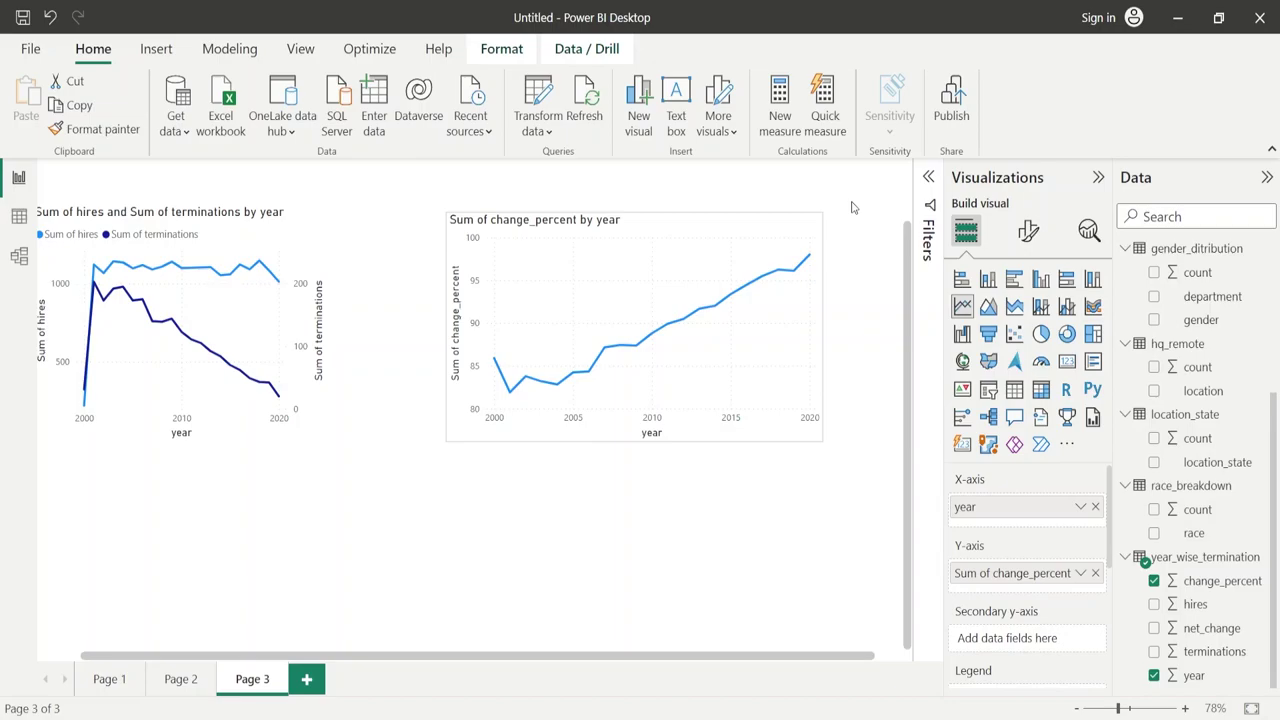
scroll(783, 352, "up", 2)
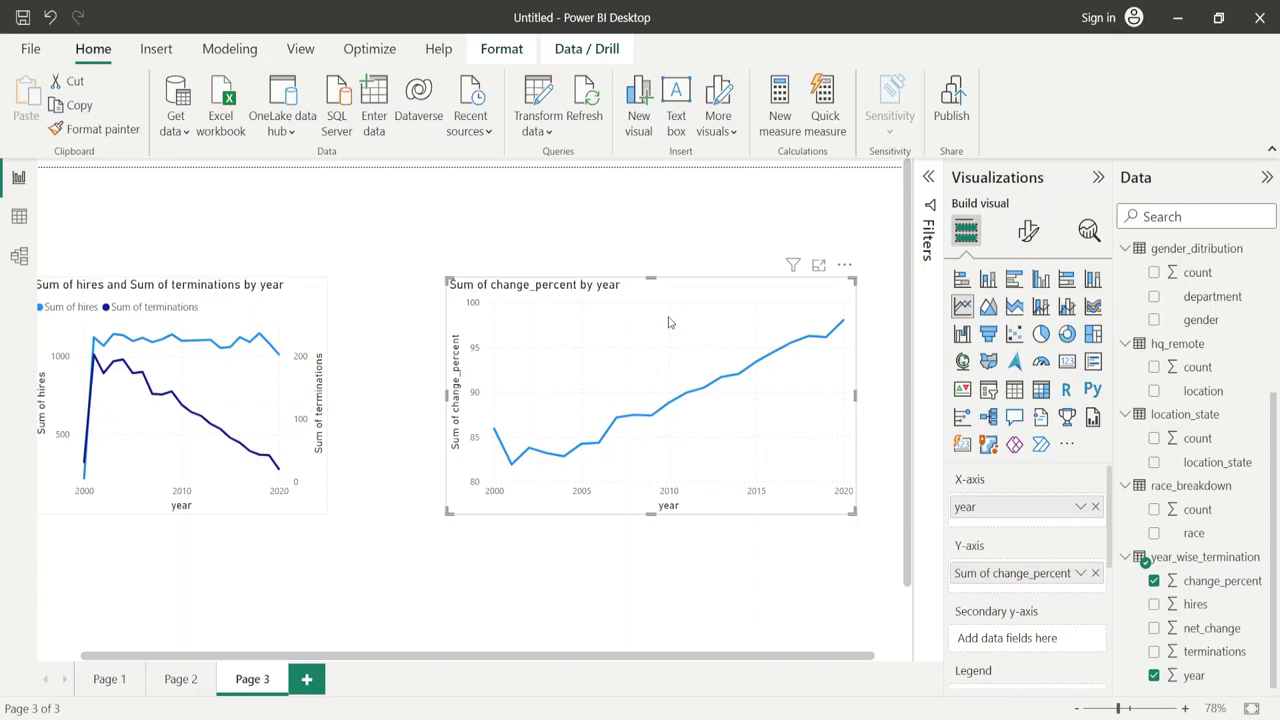
Edit the chart titles, prefixing 'Year-wise' to make 'Year-wise Hires and Termination'
left_click(1028, 231)
left_click(1025, 320)
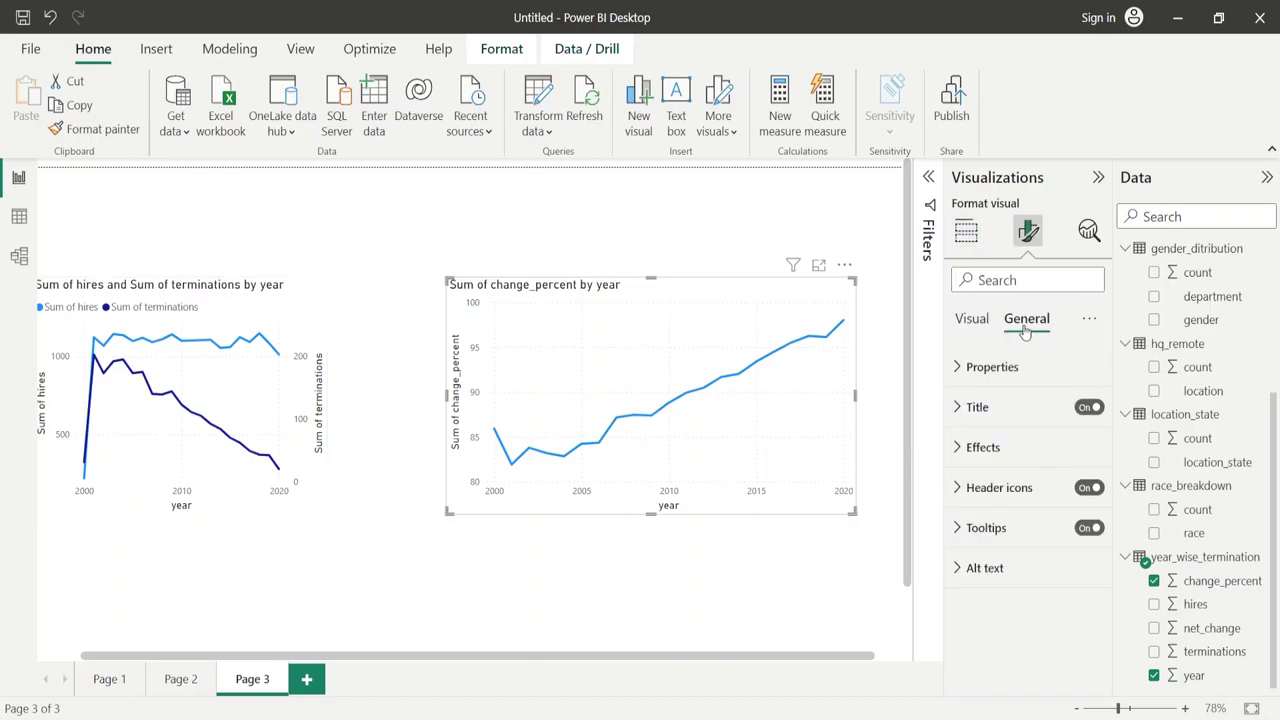
left_click(1030, 407)
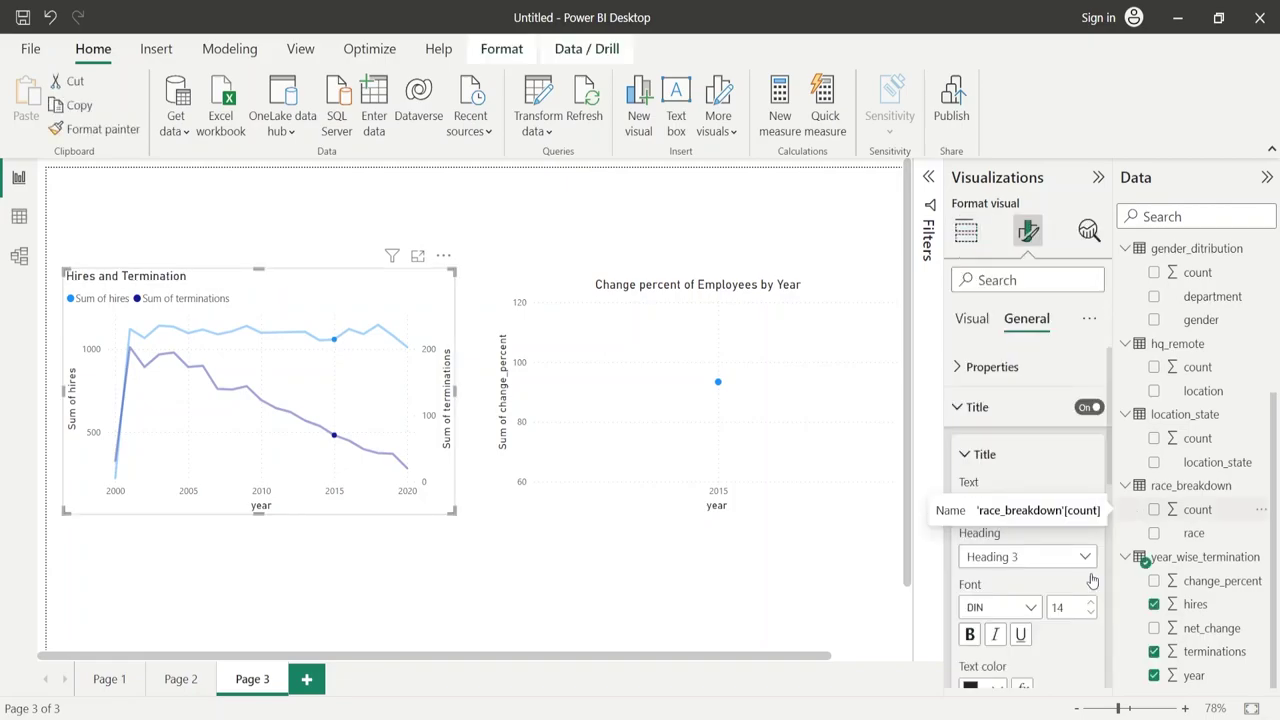
left_click(967, 505)
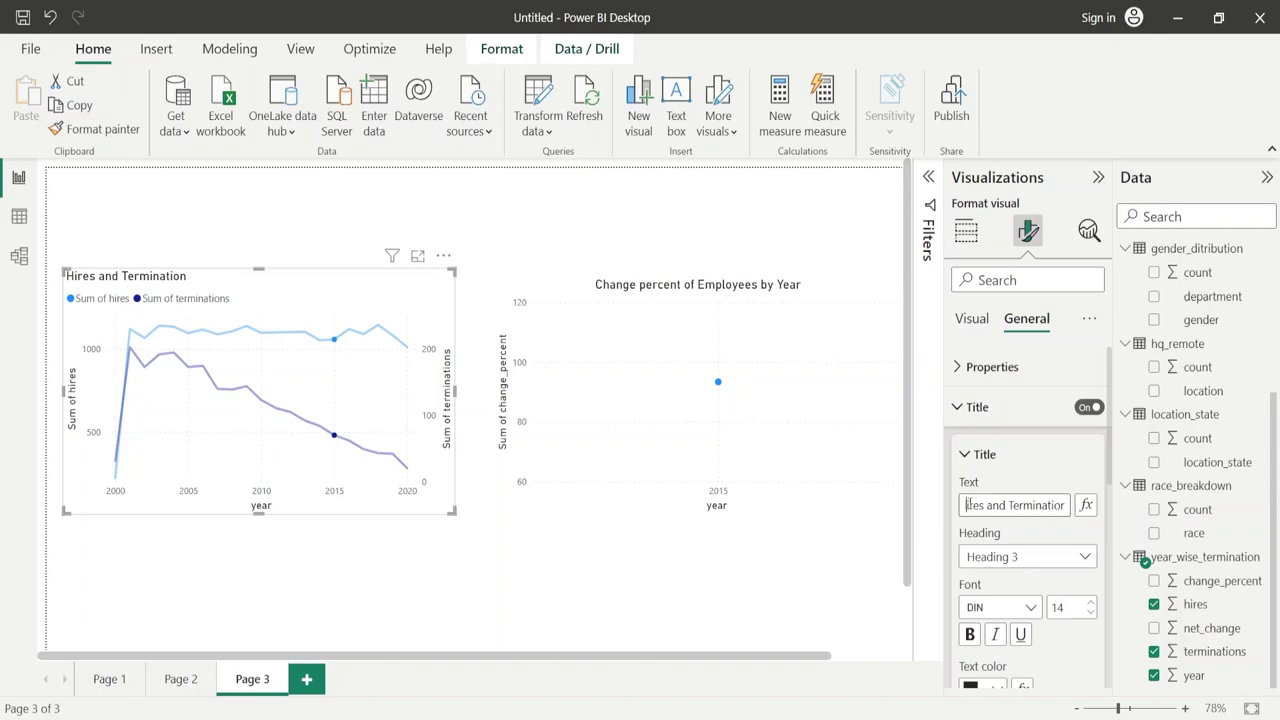
type("Year")
type("-wise")
Finish the Page 3 chart titles and add a blank Page 4 to the HR report
left_click(470, 420)
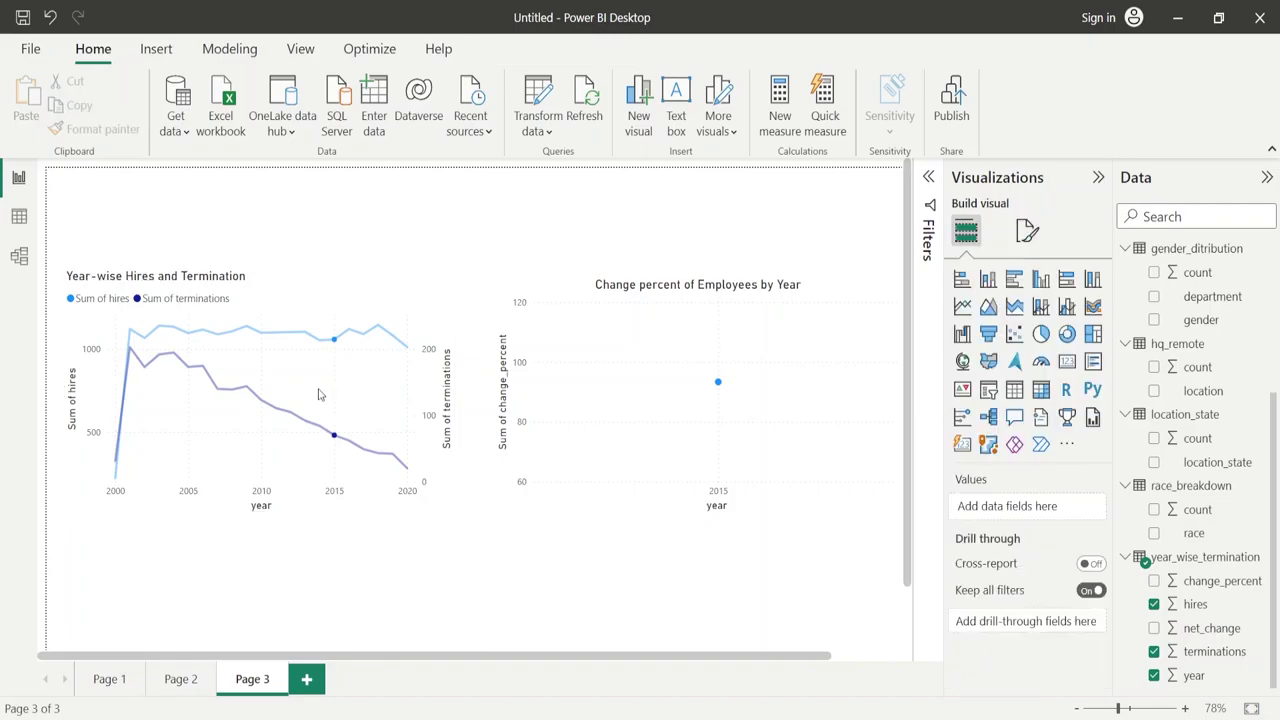
left_click(281, 425)
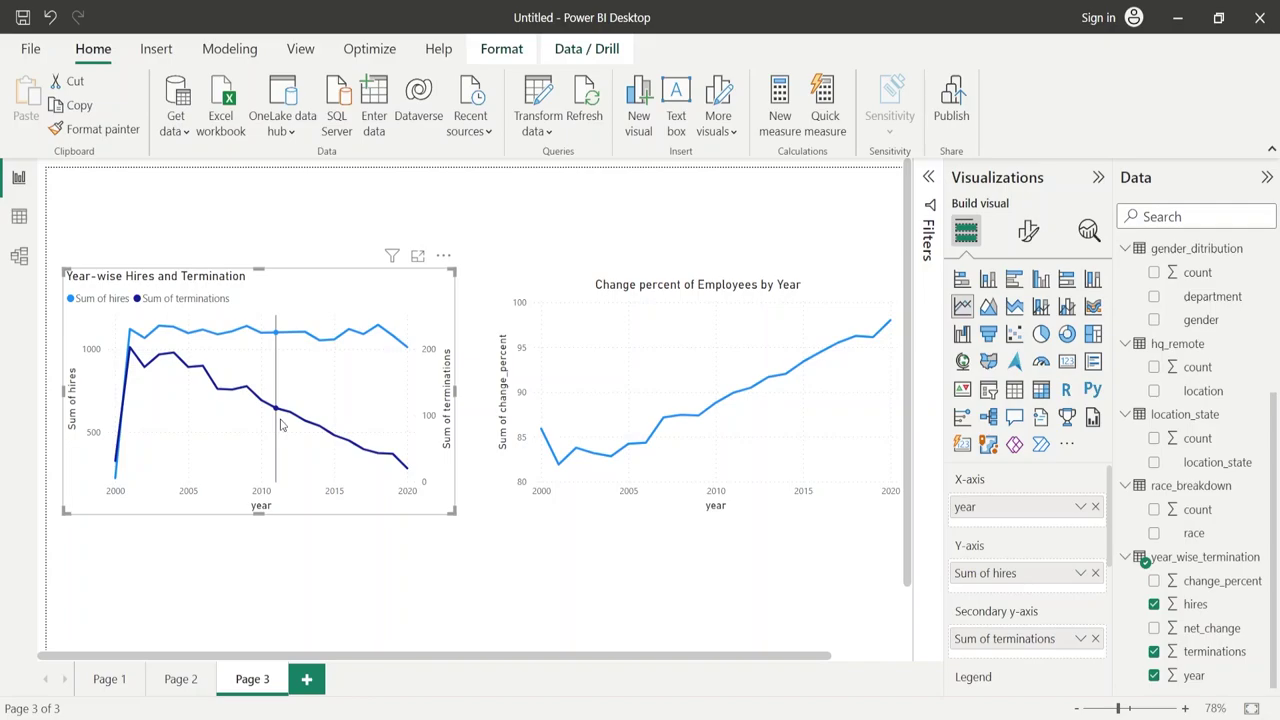
left_click(306, 679)
left_click(243, 684)
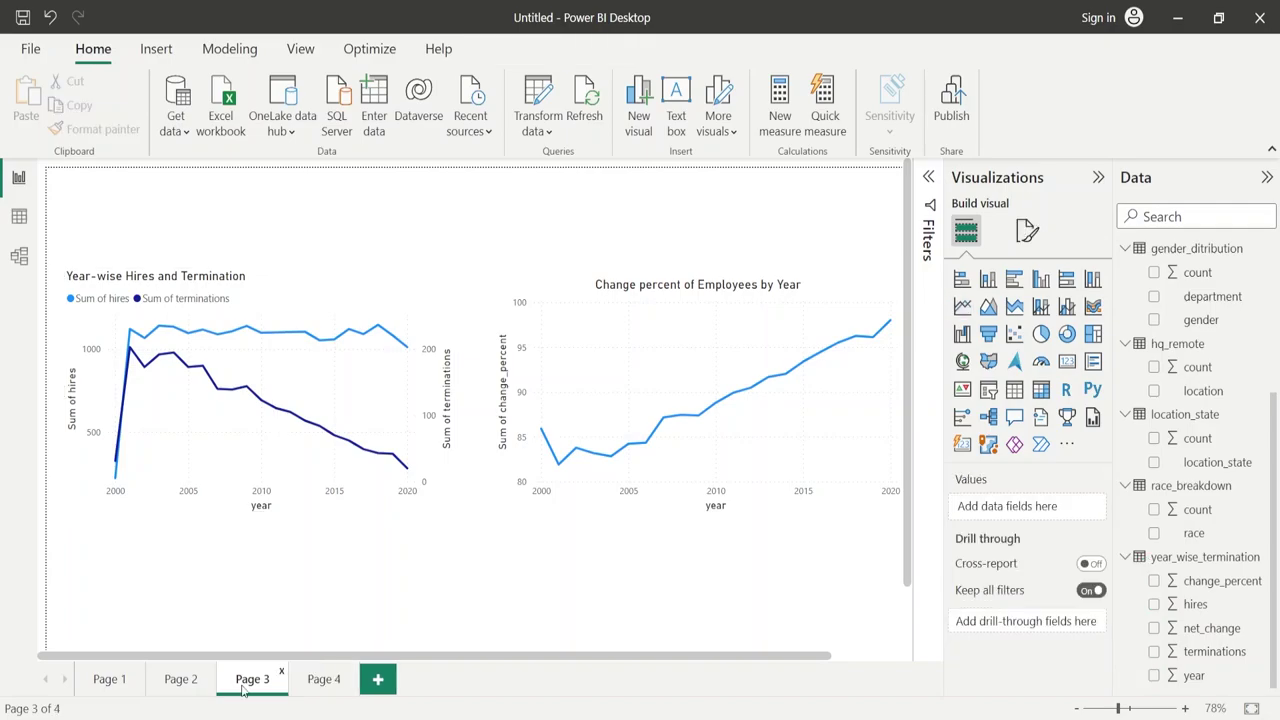
Review the charts on Page 1 and Page 3, then return to the empty Page 4
left_click(110, 679)
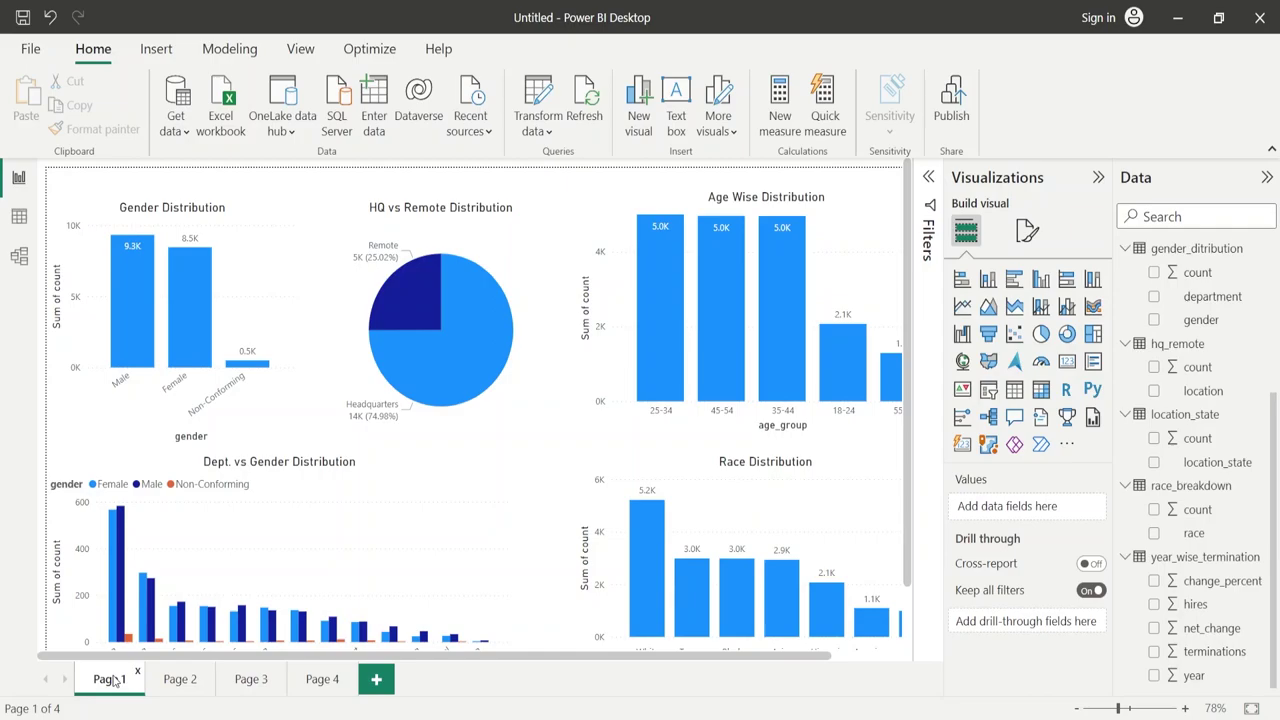
left_click(309, 679)
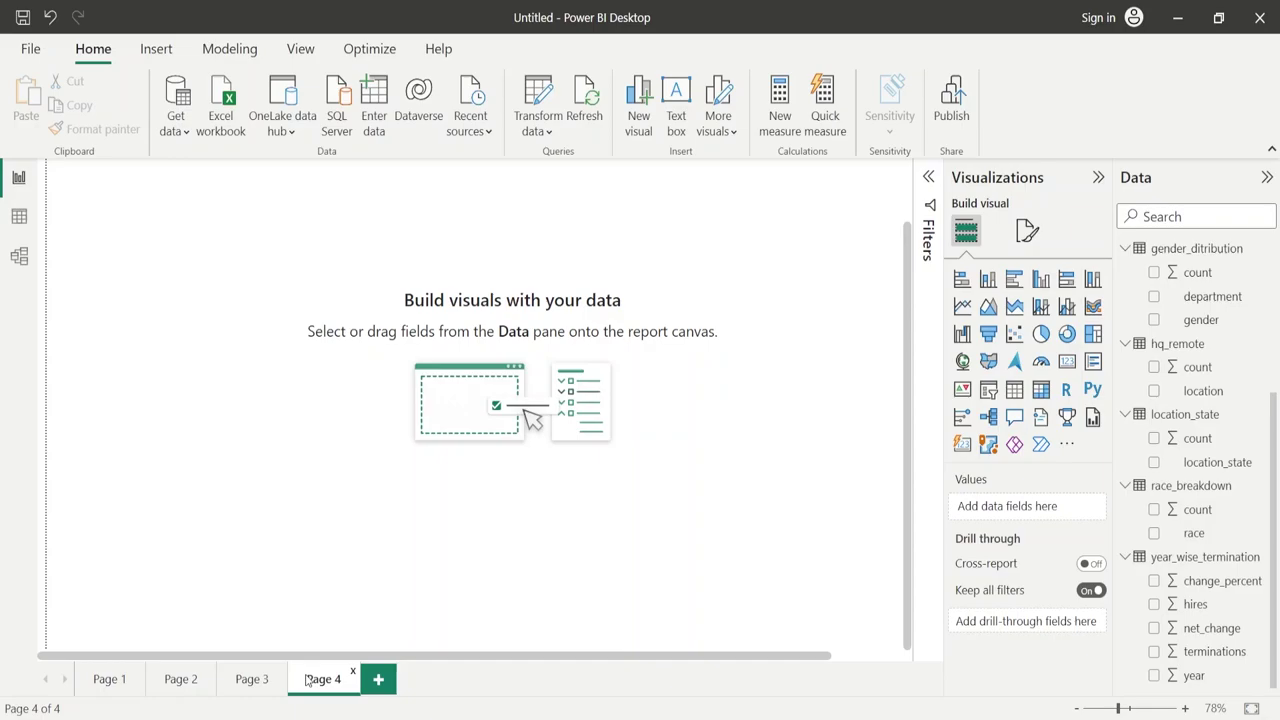
left_click(252, 679)
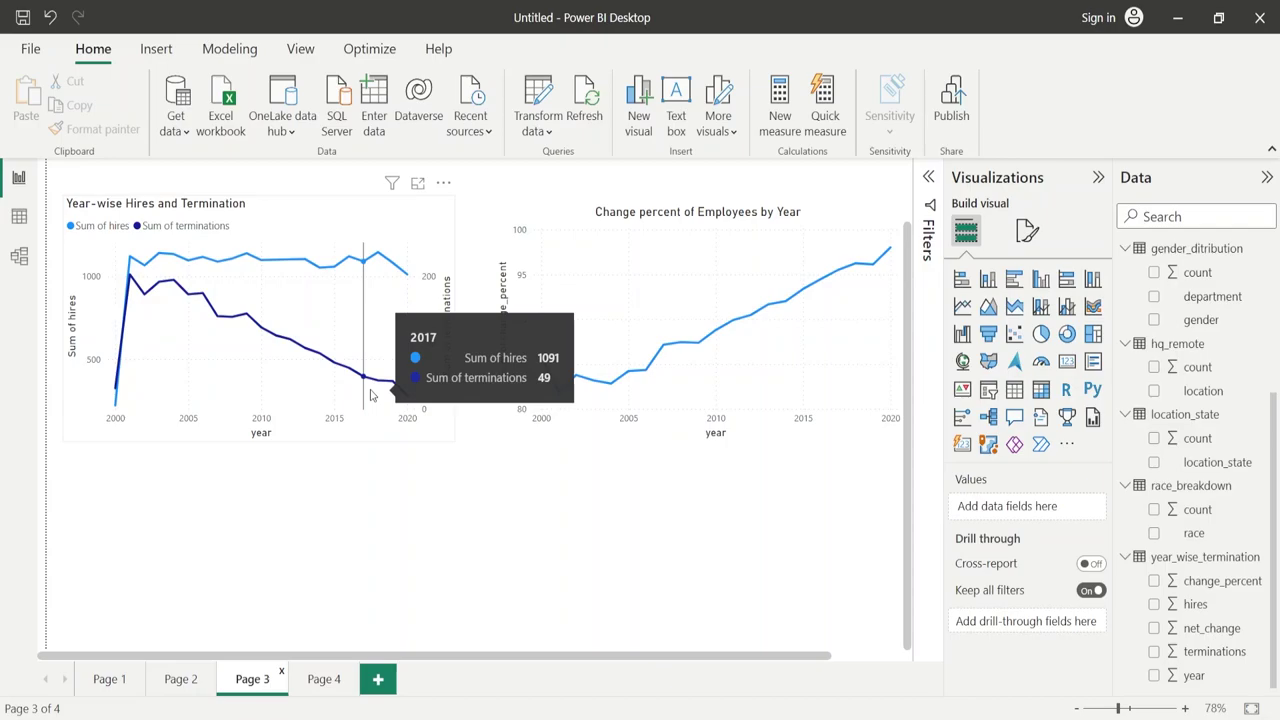
left_click(312, 679)
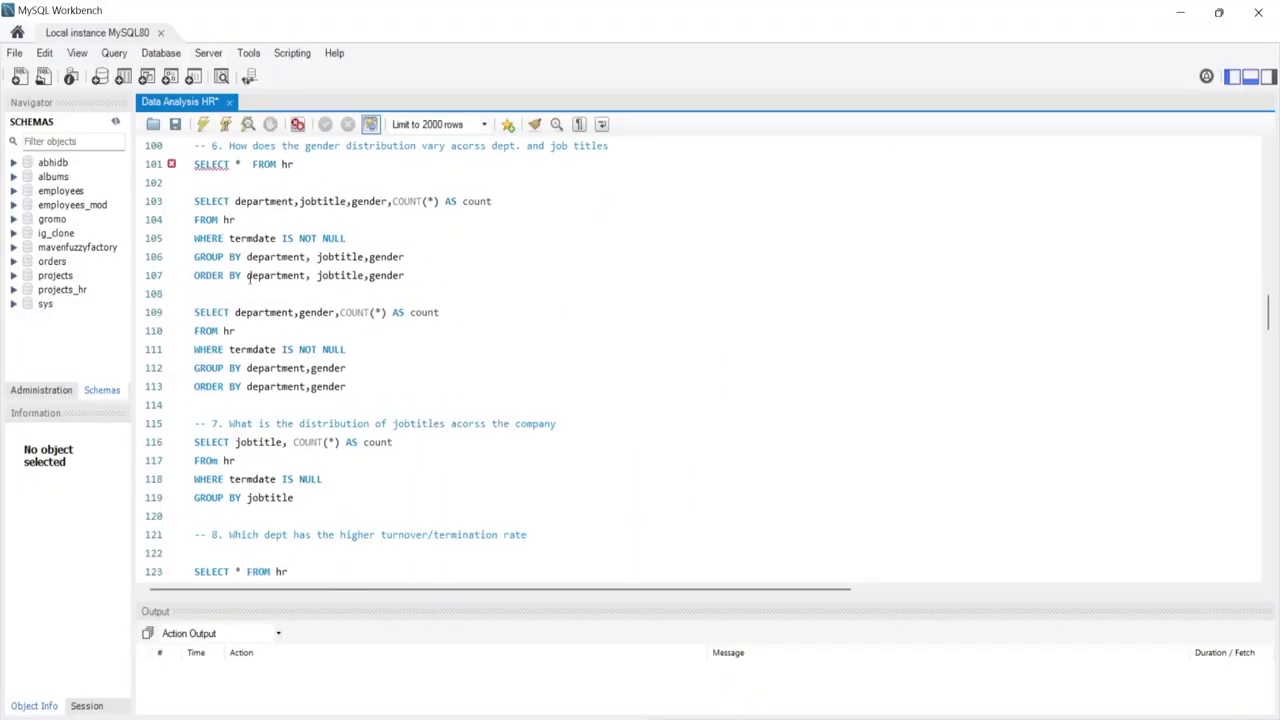
scroll(250, 279, "down", 8)
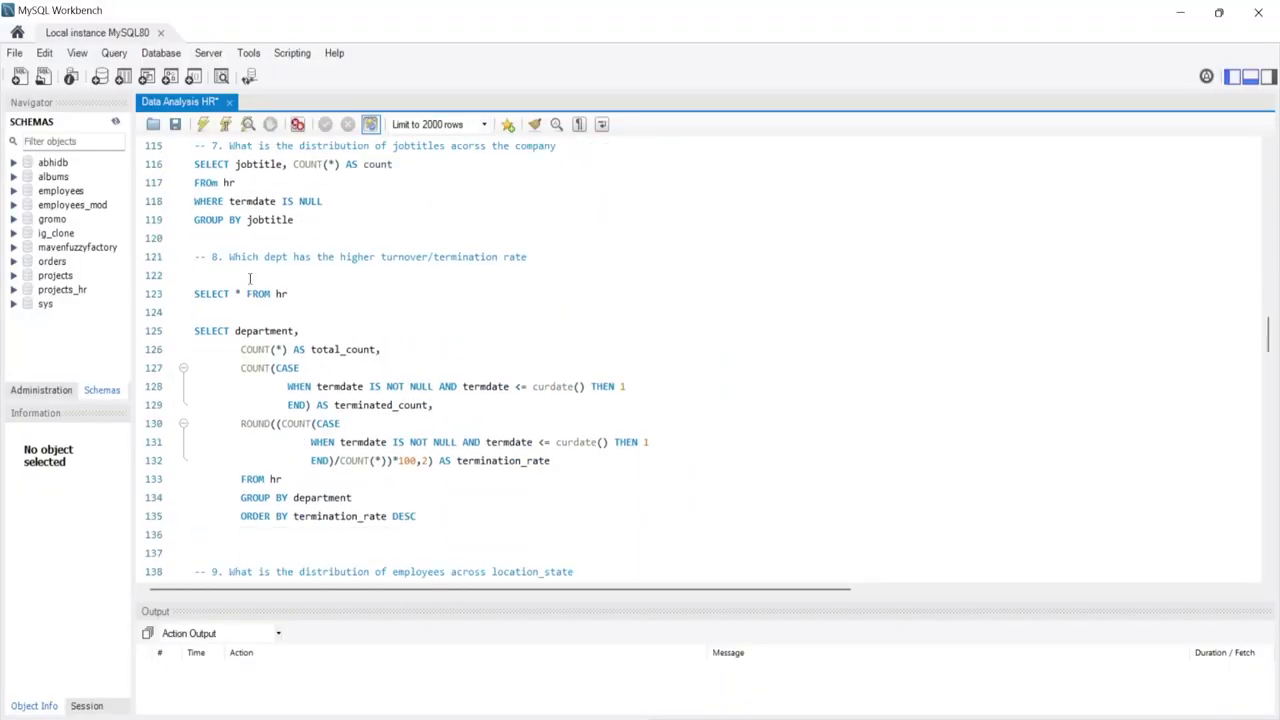
scroll(250, 279, "down", 6)
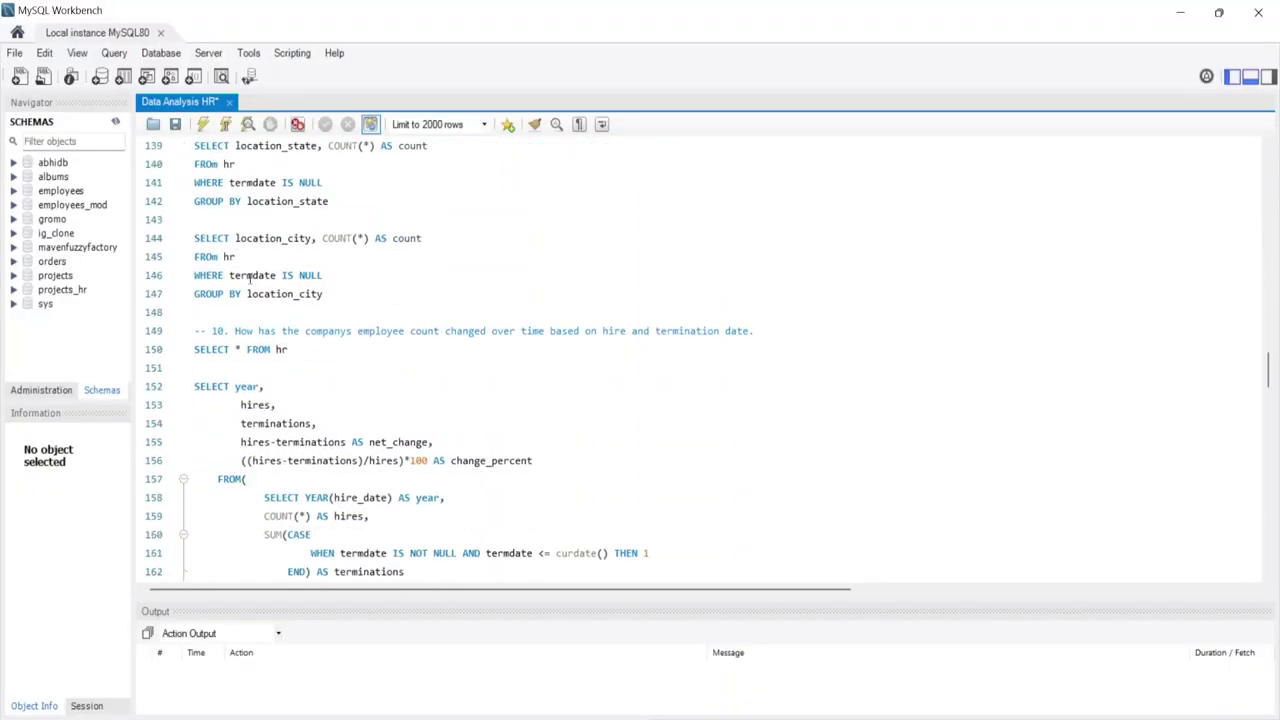
scroll(250, 279, "up", 20)
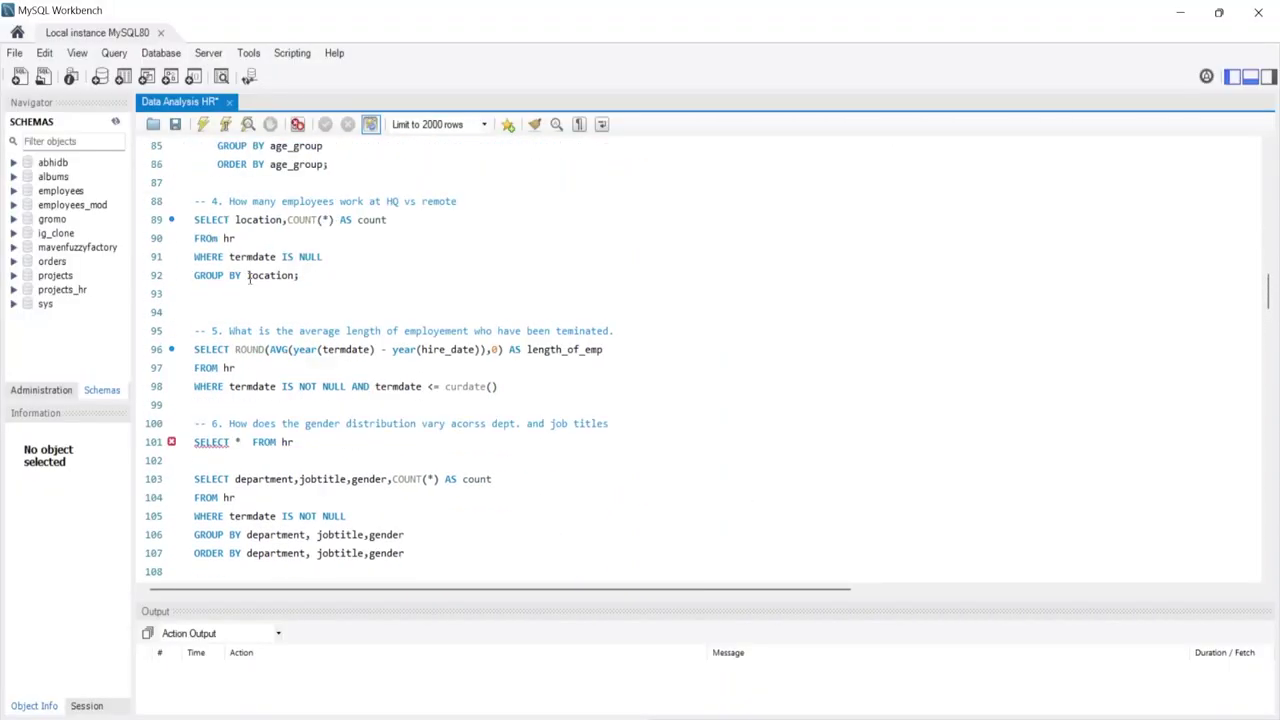
scroll(250, 279, "up", 4)
scroll(250, 279, "up", 5)
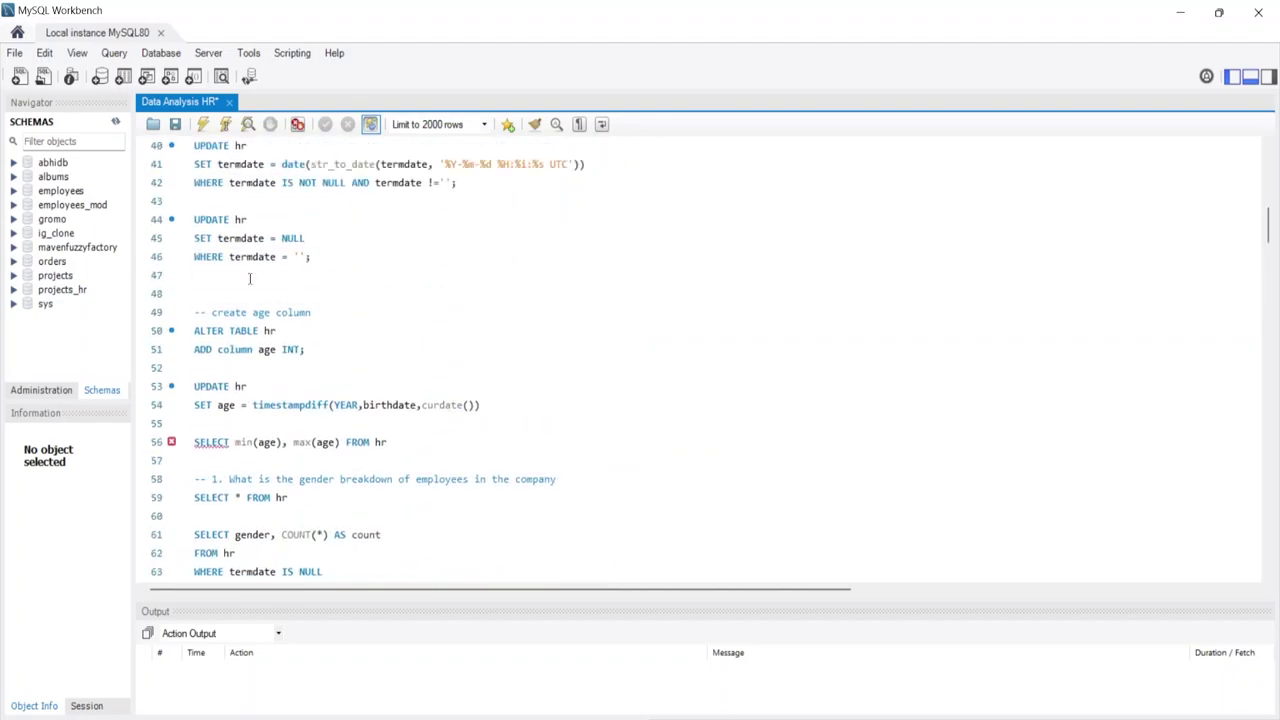
scroll(250, 279, "up", 1)
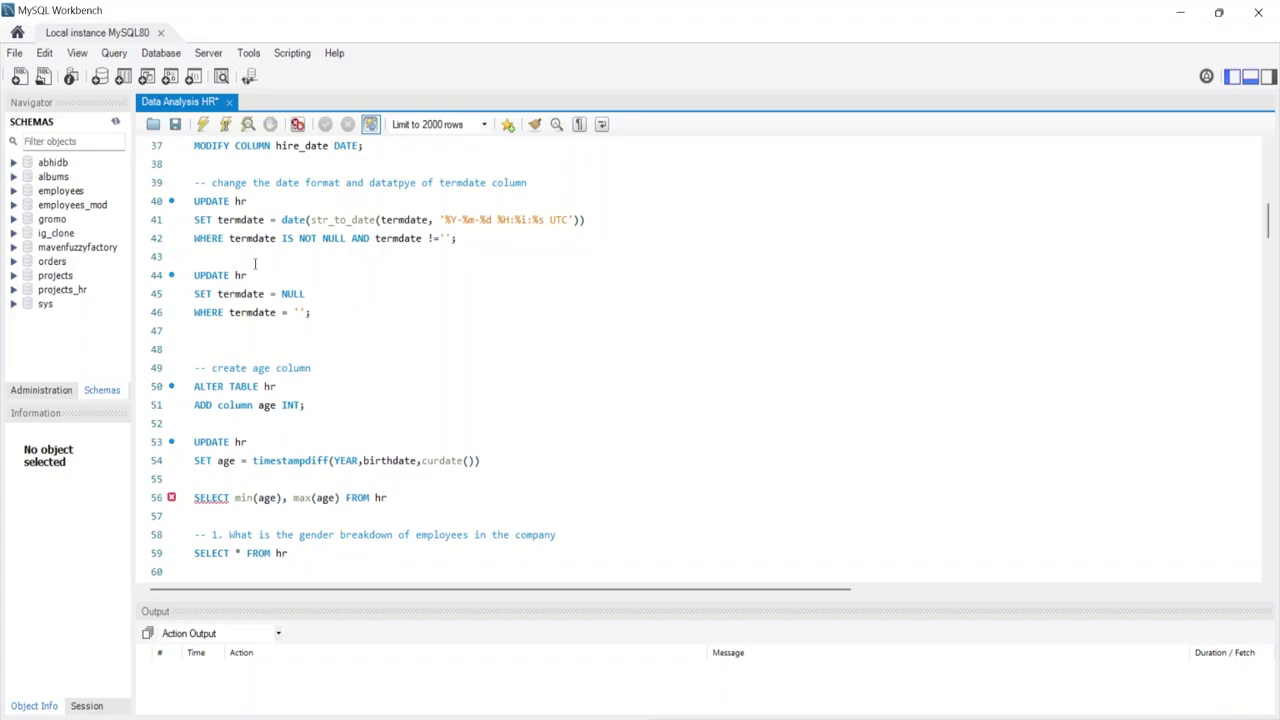
scroll(255, 264, "down", 20)
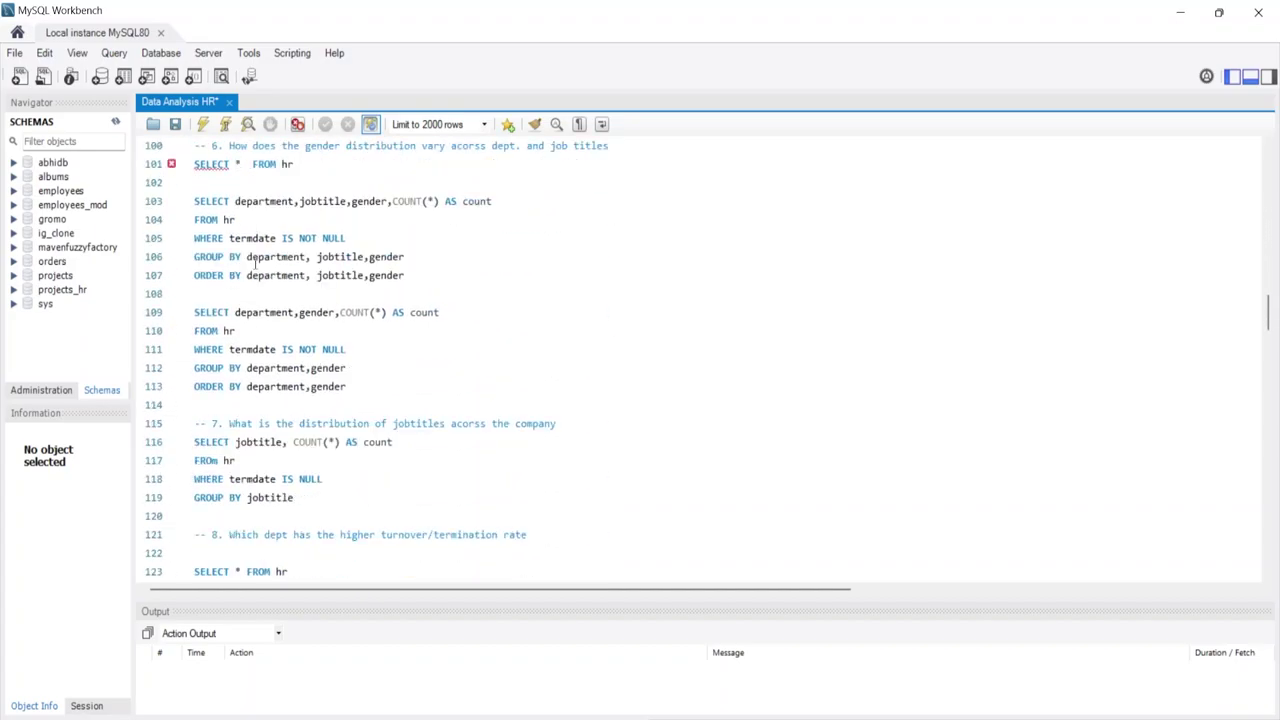
scroll(255, 264, "down", 10)
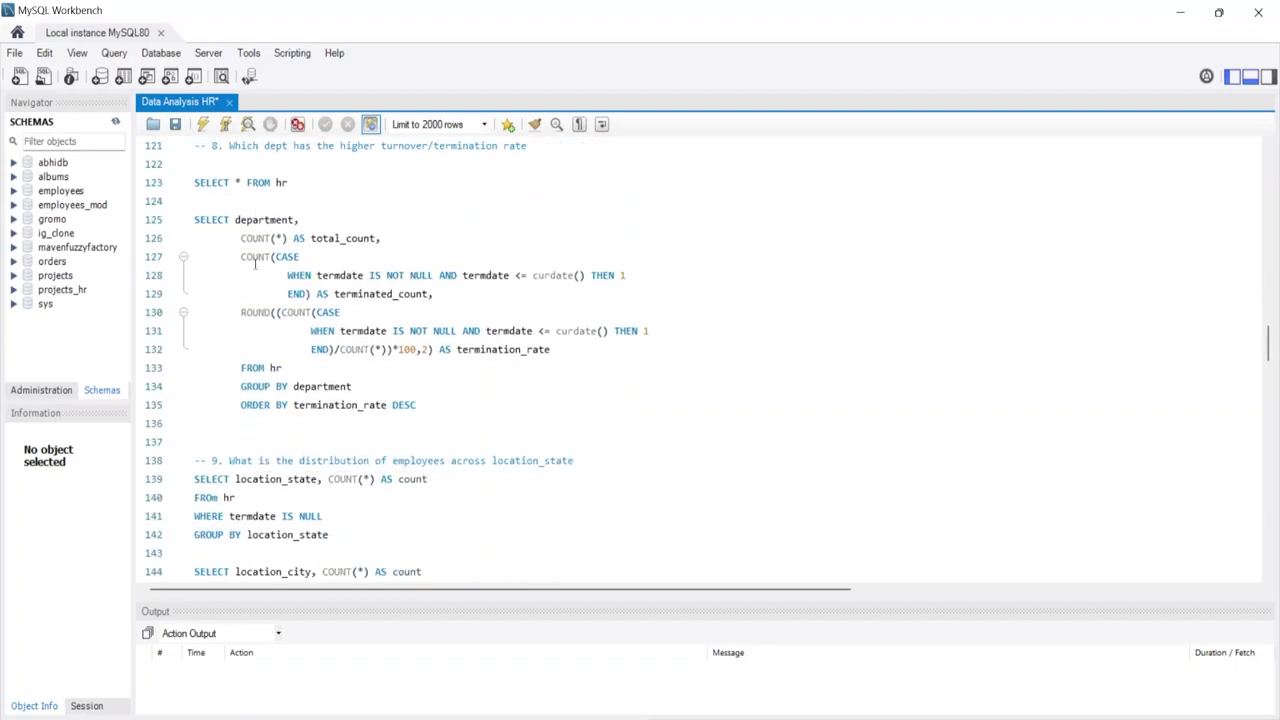
scroll(255, 264, "down", 11)
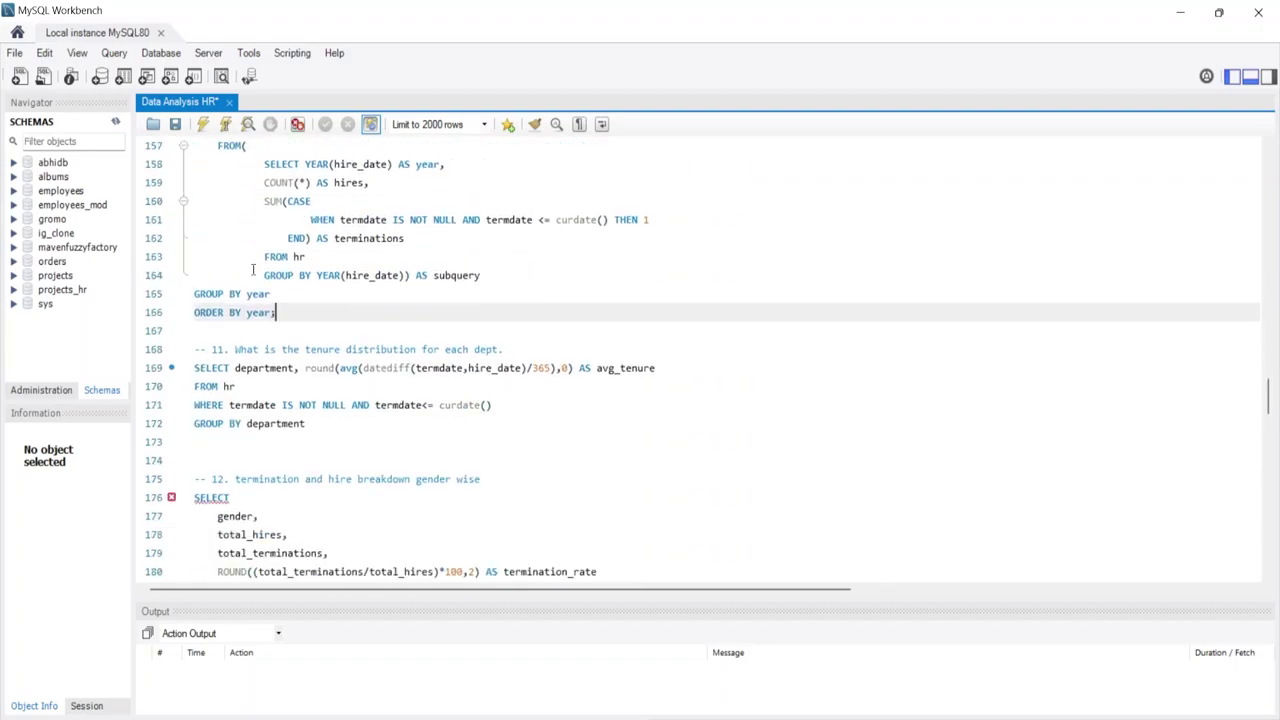
scroll(253, 270, "down", 1)
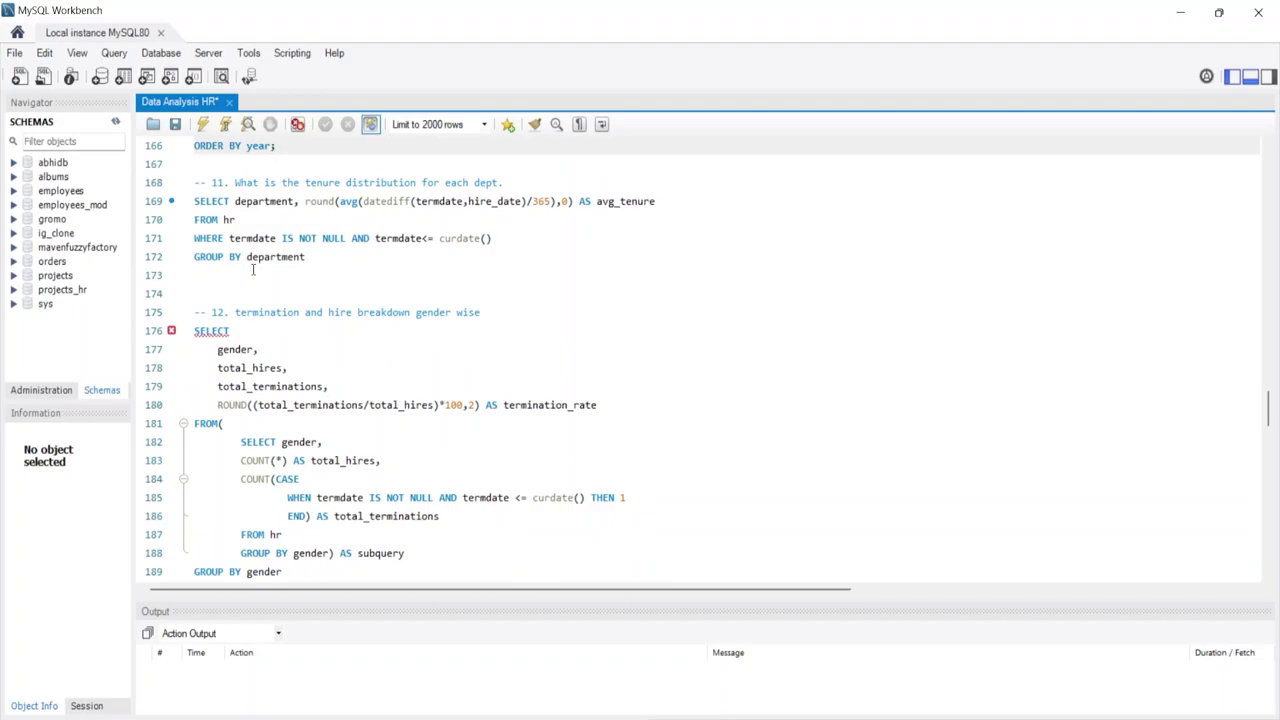
scroll(253, 270, "down", 1)
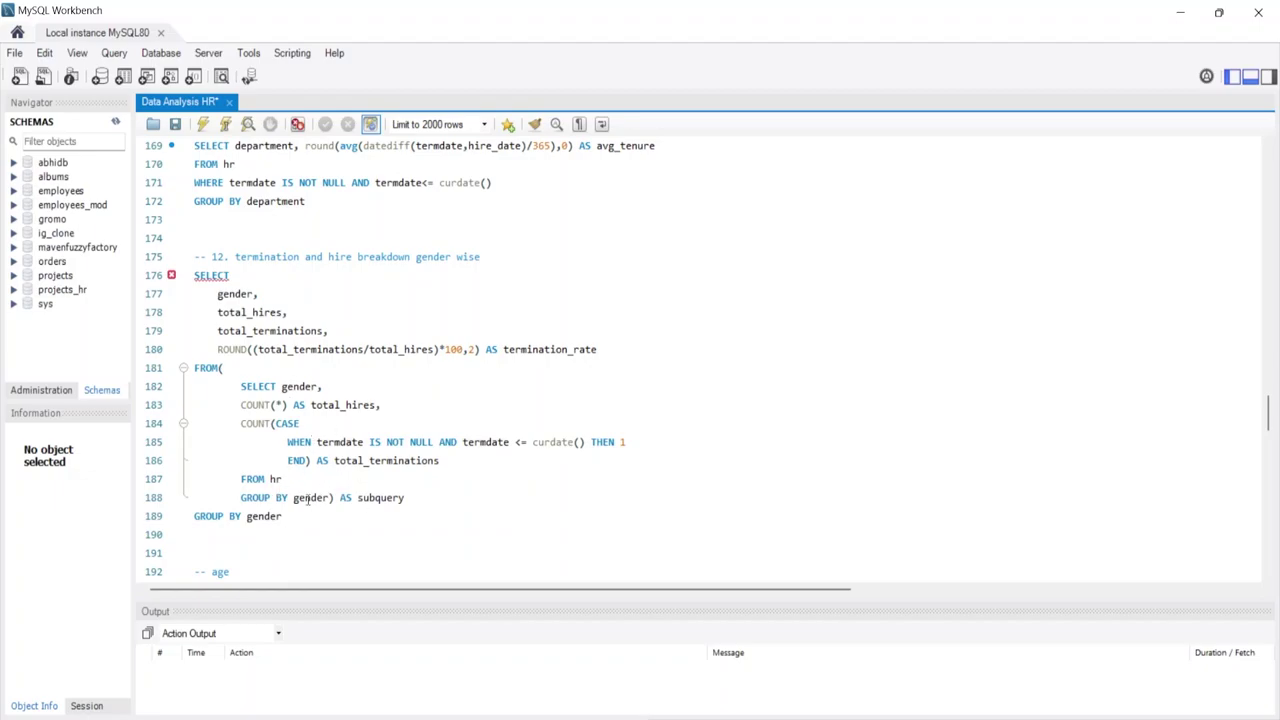
scroll(308, 500, "down", 1)
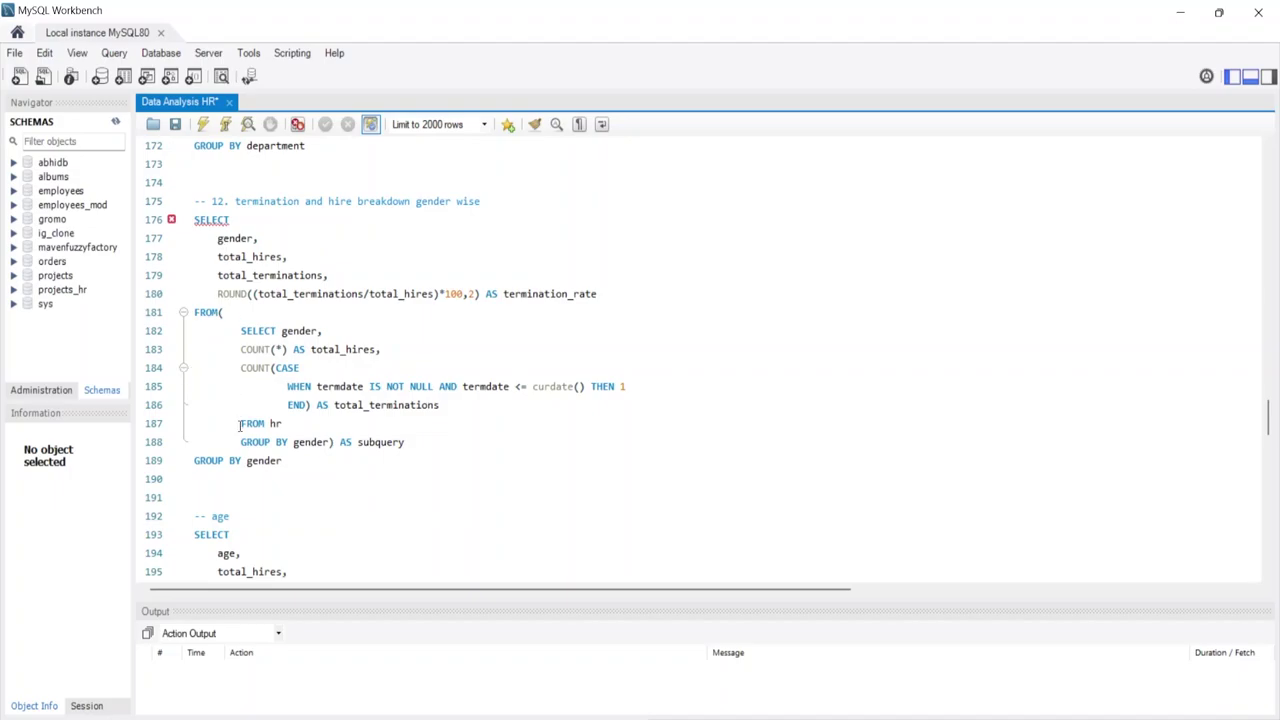
scroll(219, 468, "up", 20)
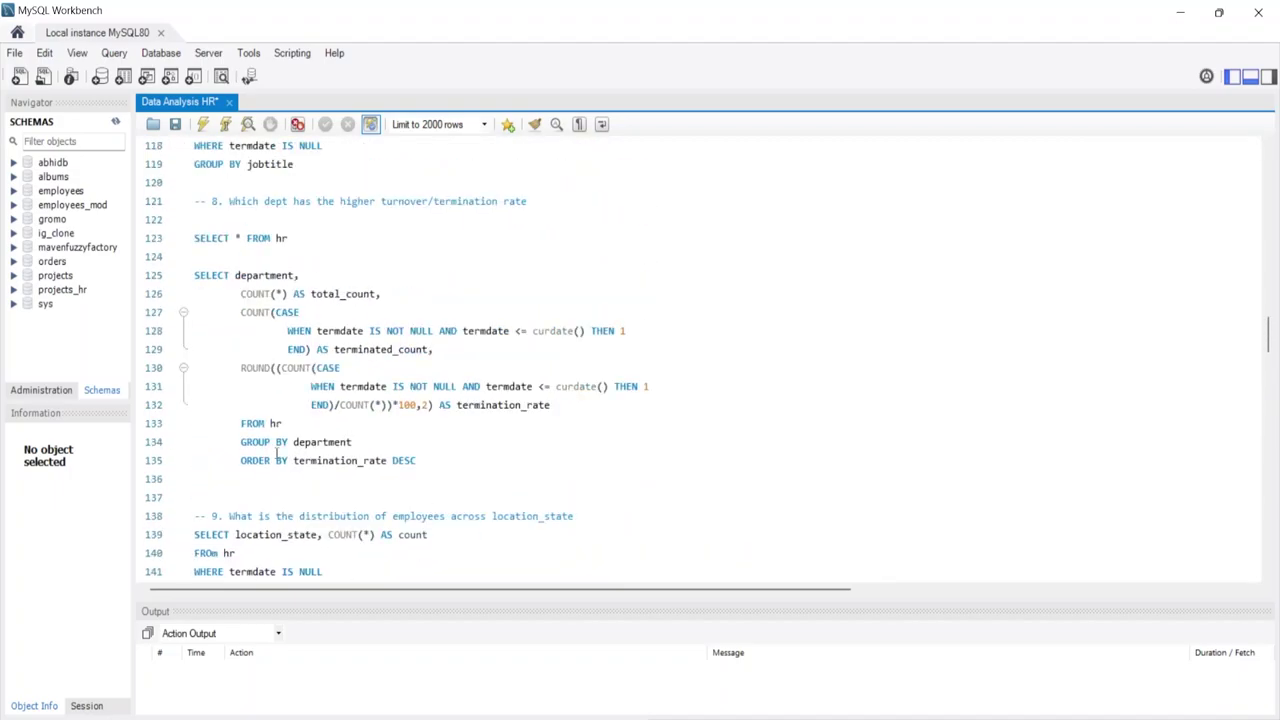
scroll(270, 410, "up", 20)
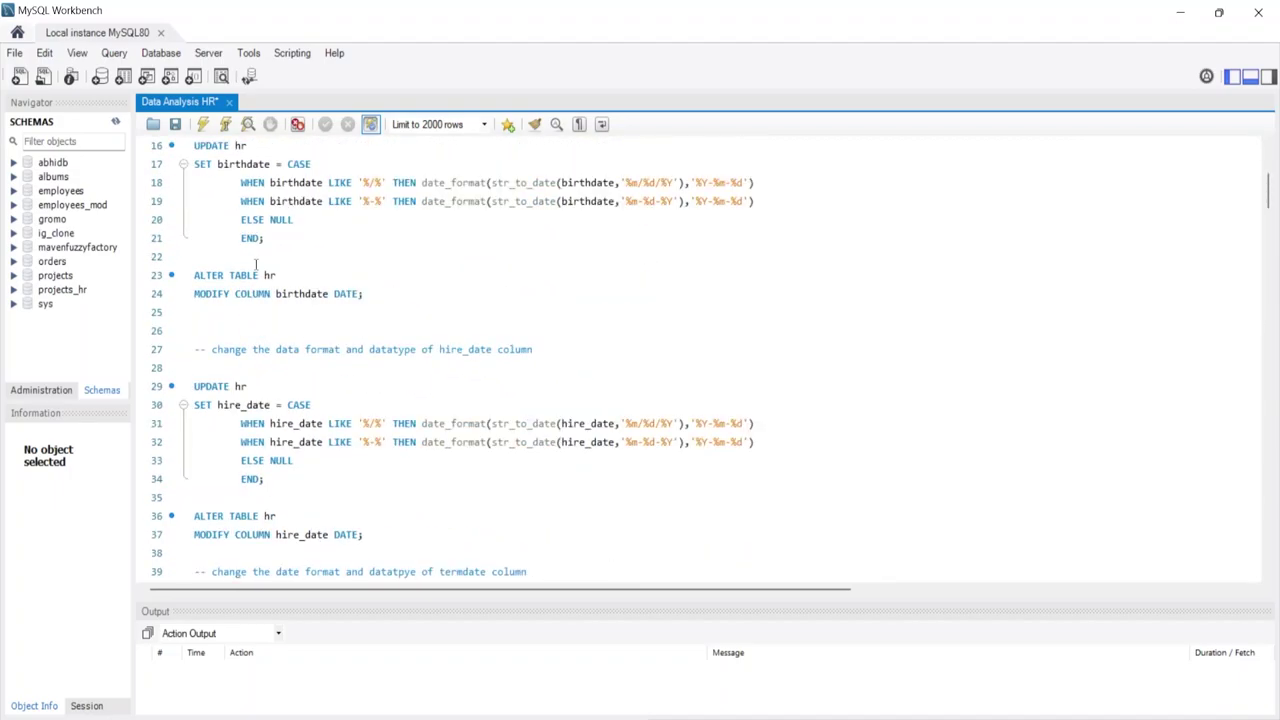
left_click(291, 192)
Run the USE projects_hr statement and the gender-wise termination rate query
key("ctrl+Return")
scroll(305, 350, "down", 20)
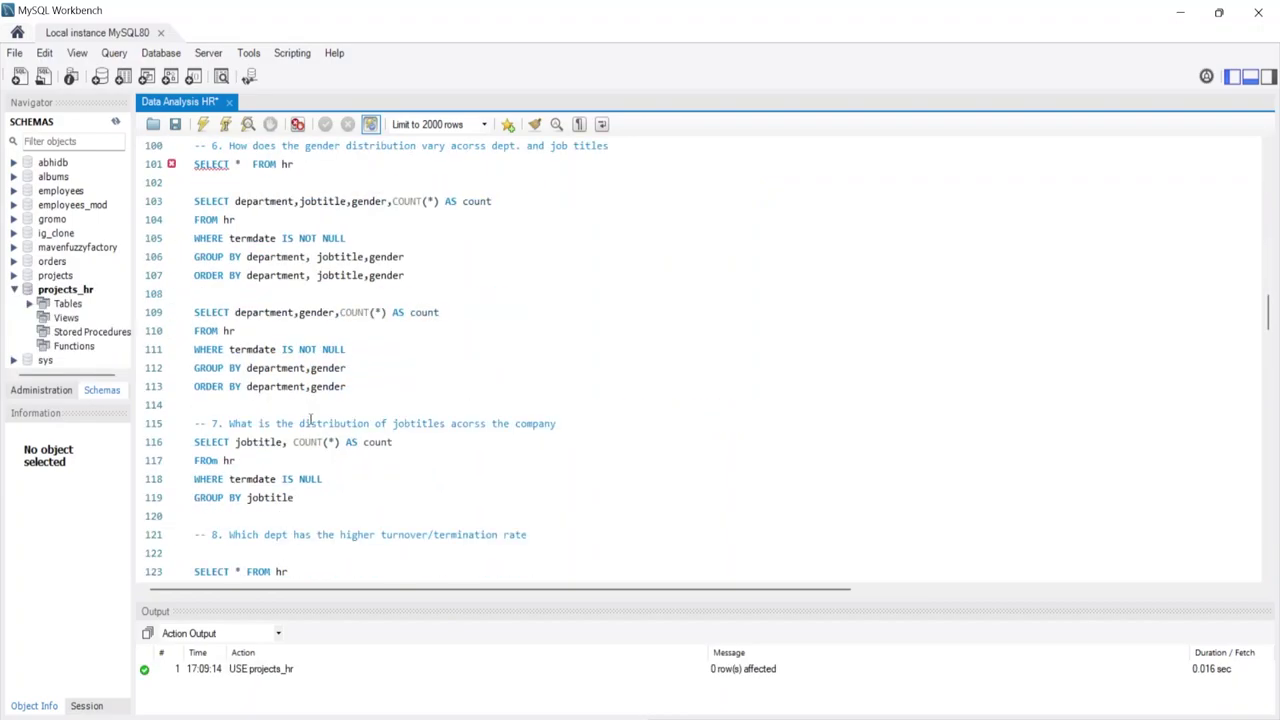
scroll(310, 420, "down", 5)
scroll(310, 421, "down", 8)
left_click_drag(284, 460, 194, 219)
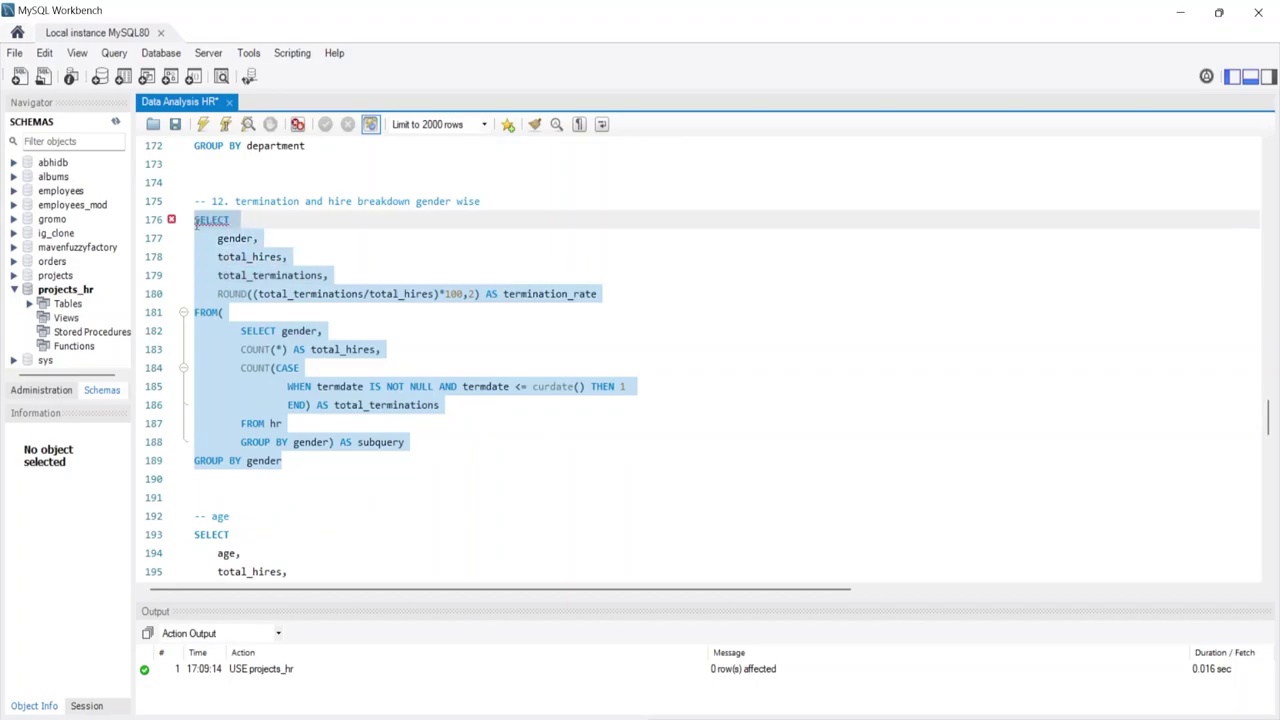
left_click(202, 124)
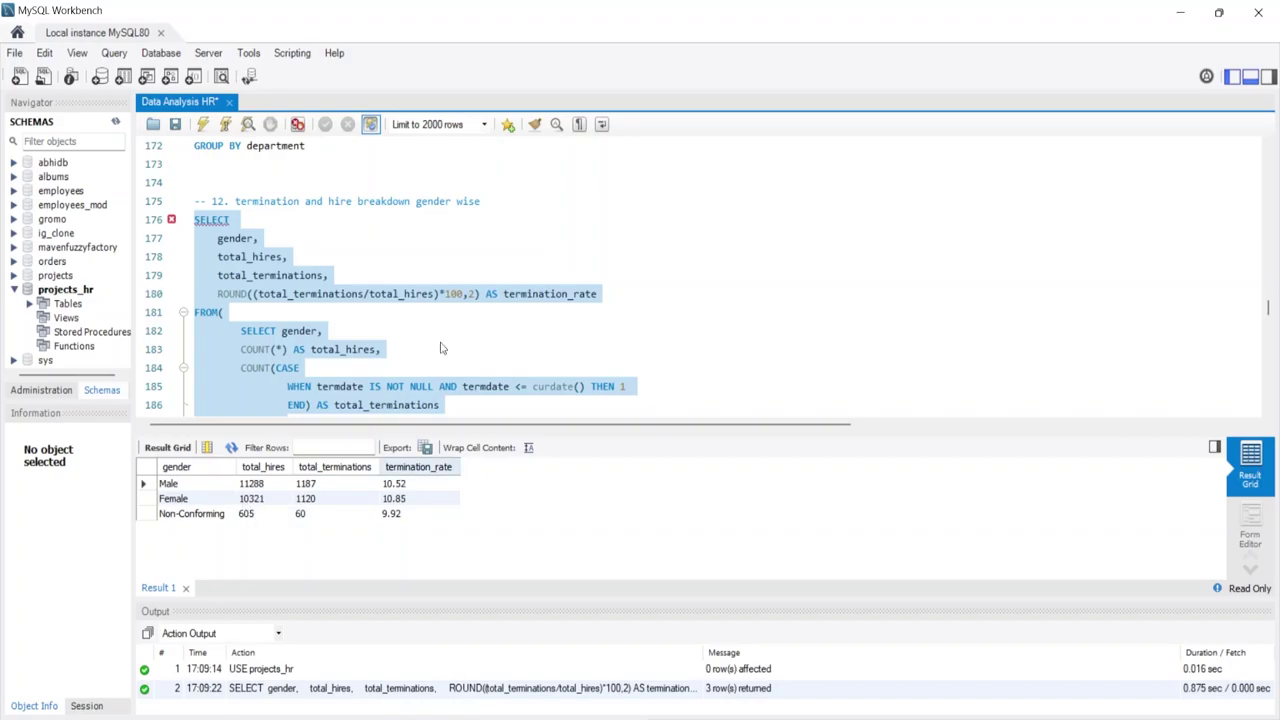
Scroll through the age, department and race termination-rate queries in the SQL script
scroll(443, 348, "down", 1)
left_click(381, 294)
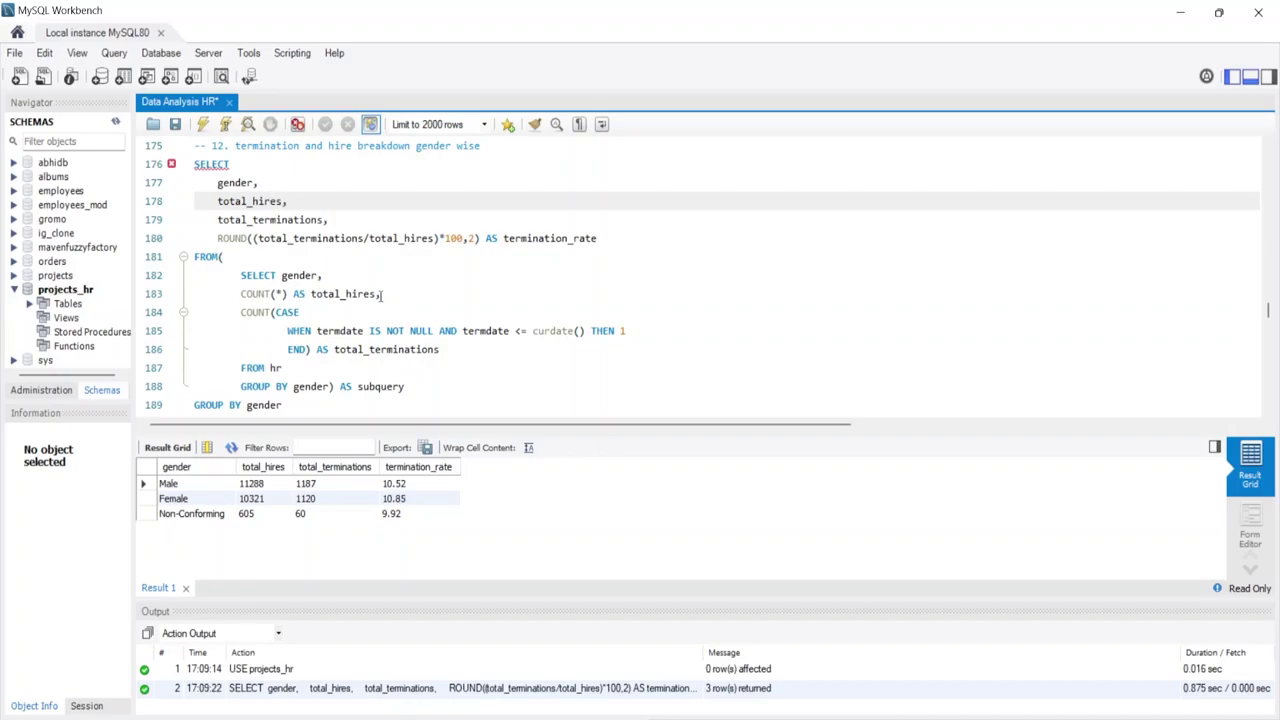
scroll(270, 250, "down", 3)
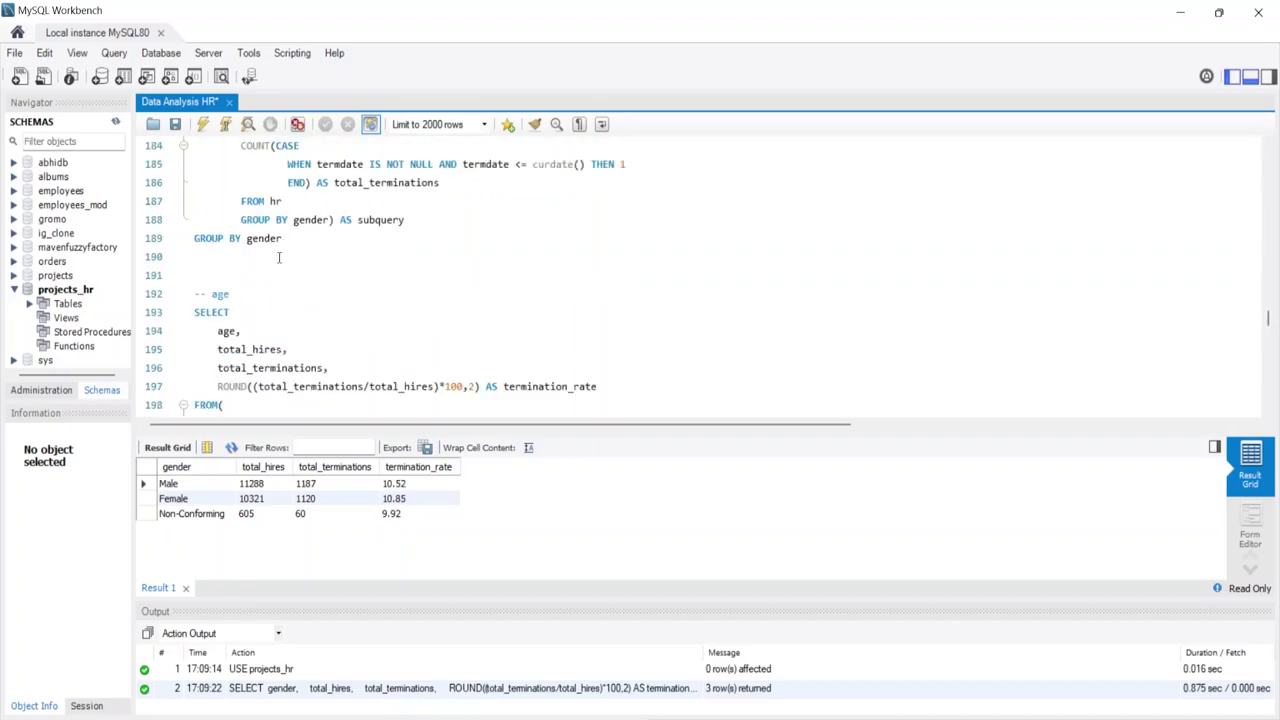
left_click(218, 330)
scroll(218, 330, "down", 1)
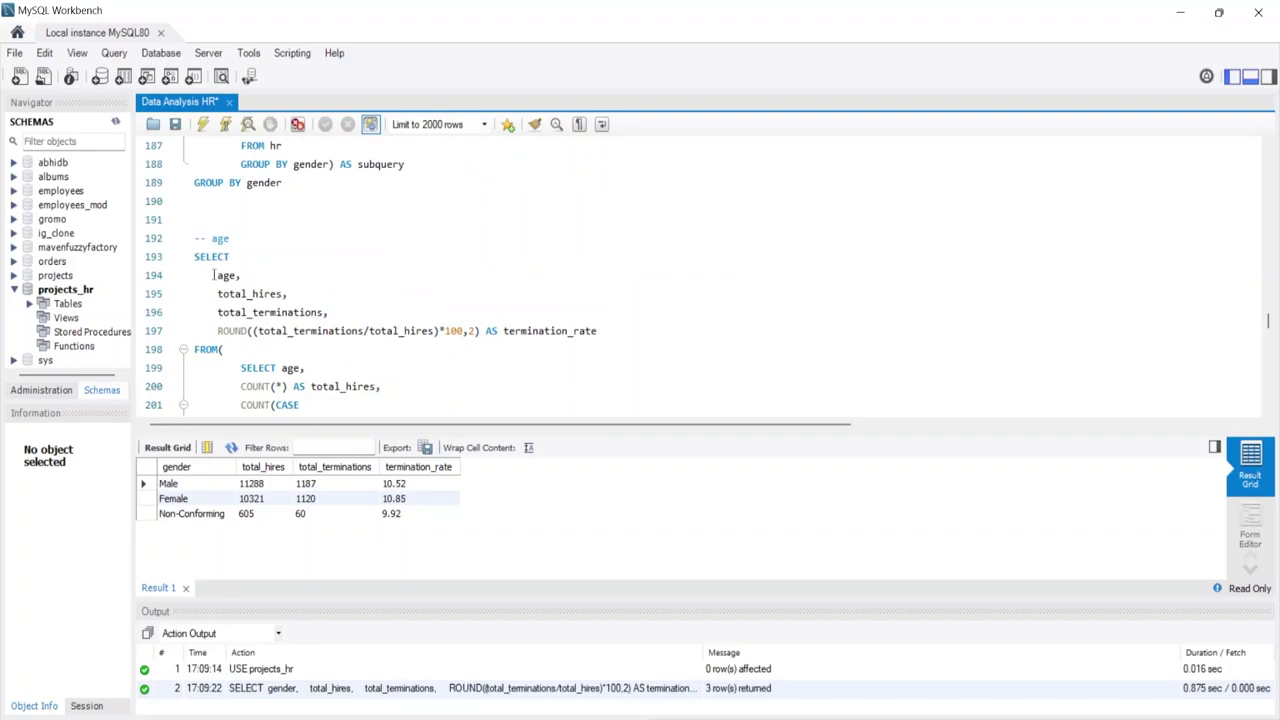
scroll(215, 245, "down", 1)
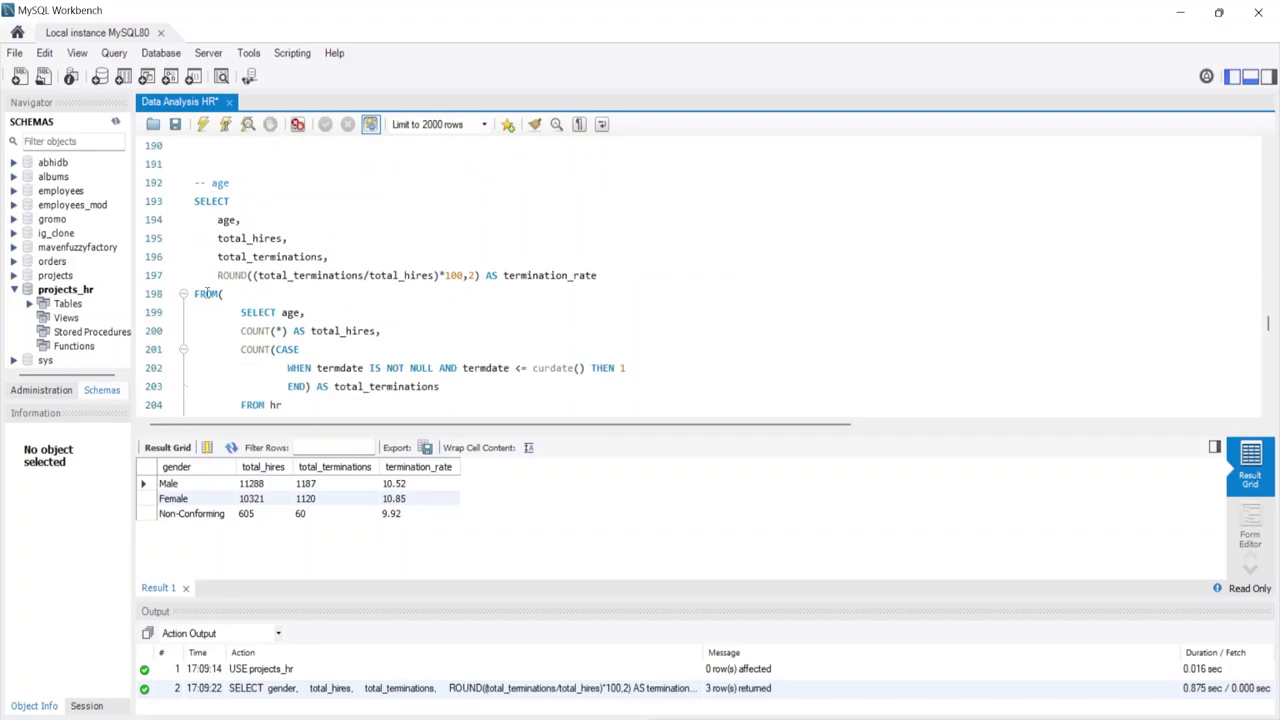
scroll(214, 238, "down", 1)
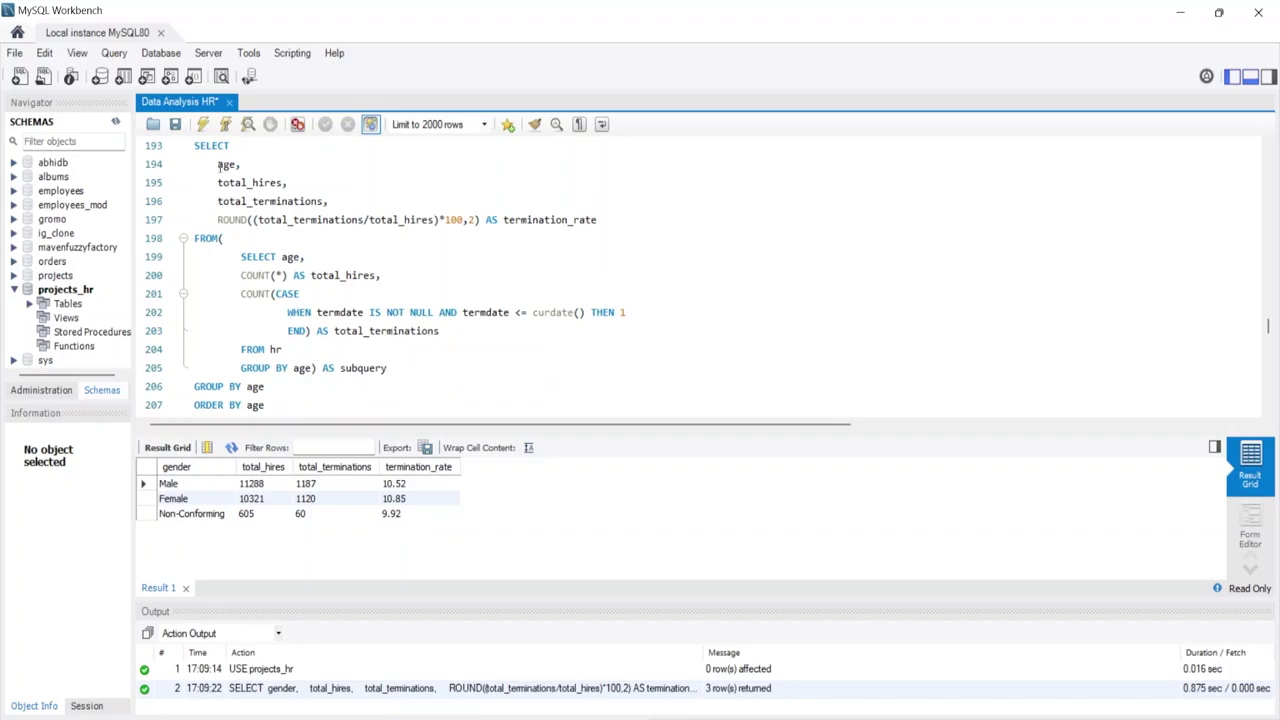
scroll(248, 234, "down", 2)
scroll(248, 234, "down", 3)
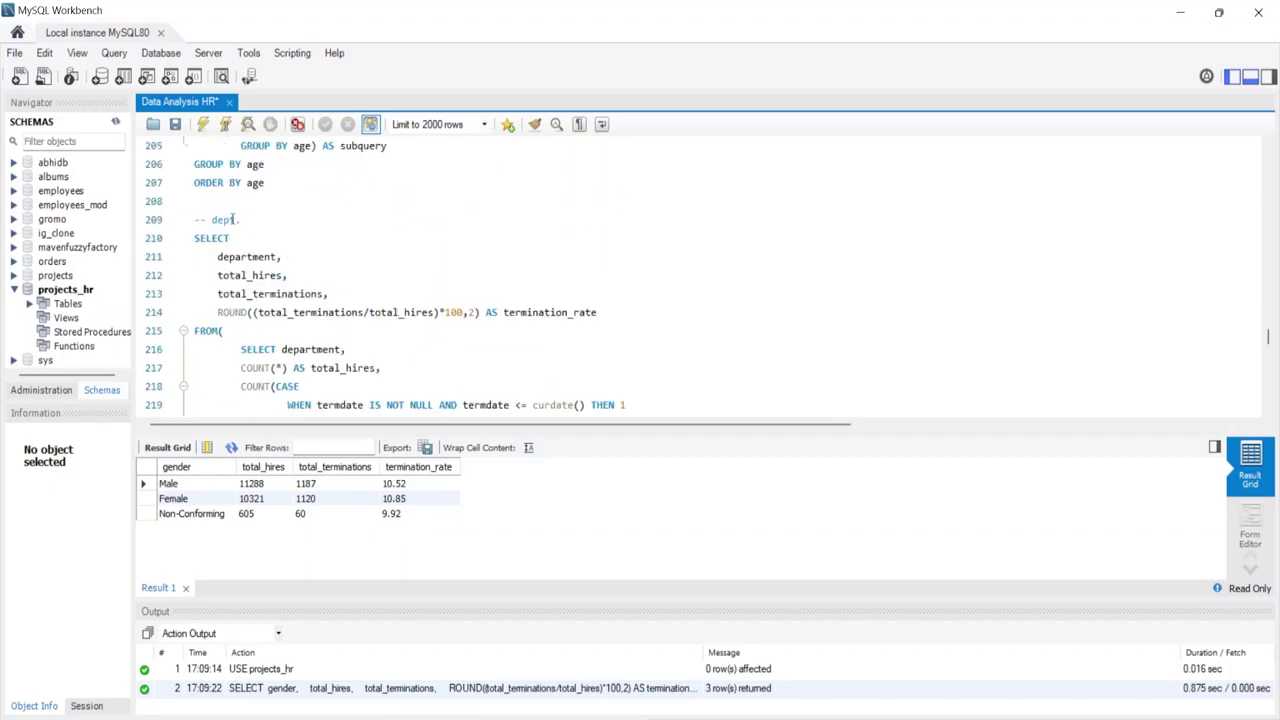
scroll(240, 240, "down", 6)
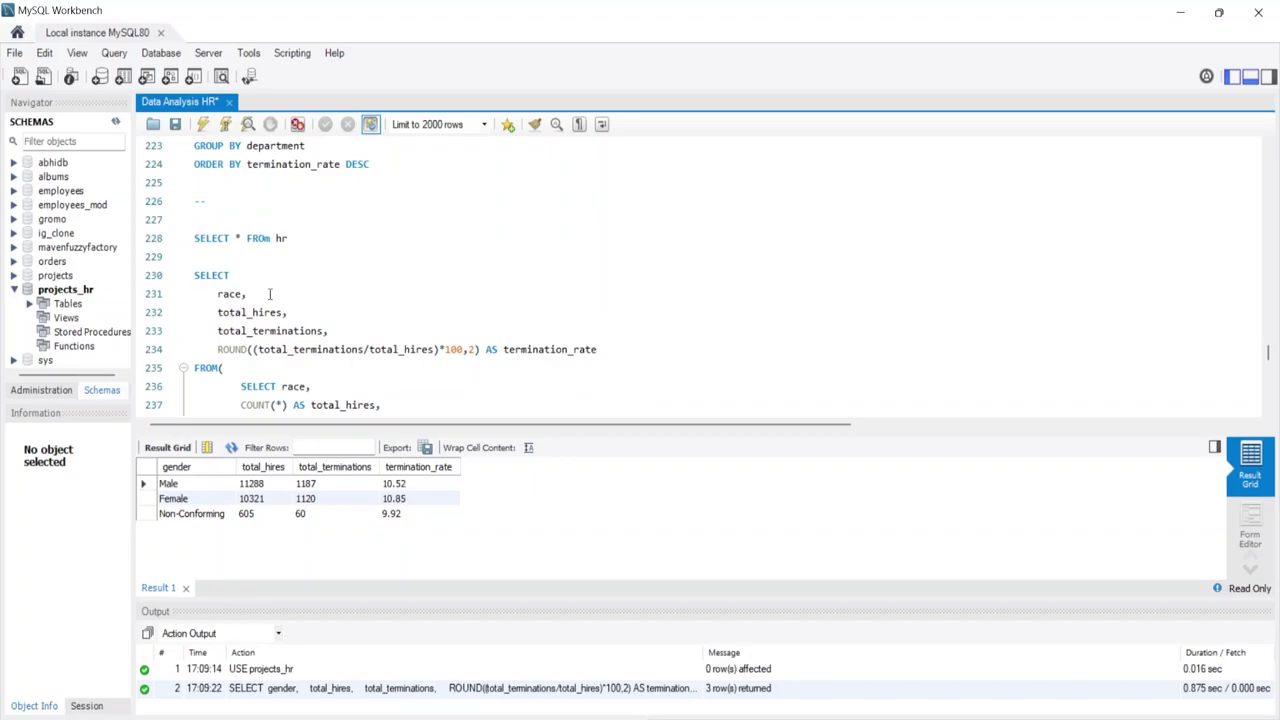
scroll(255, 273, "down", 5)
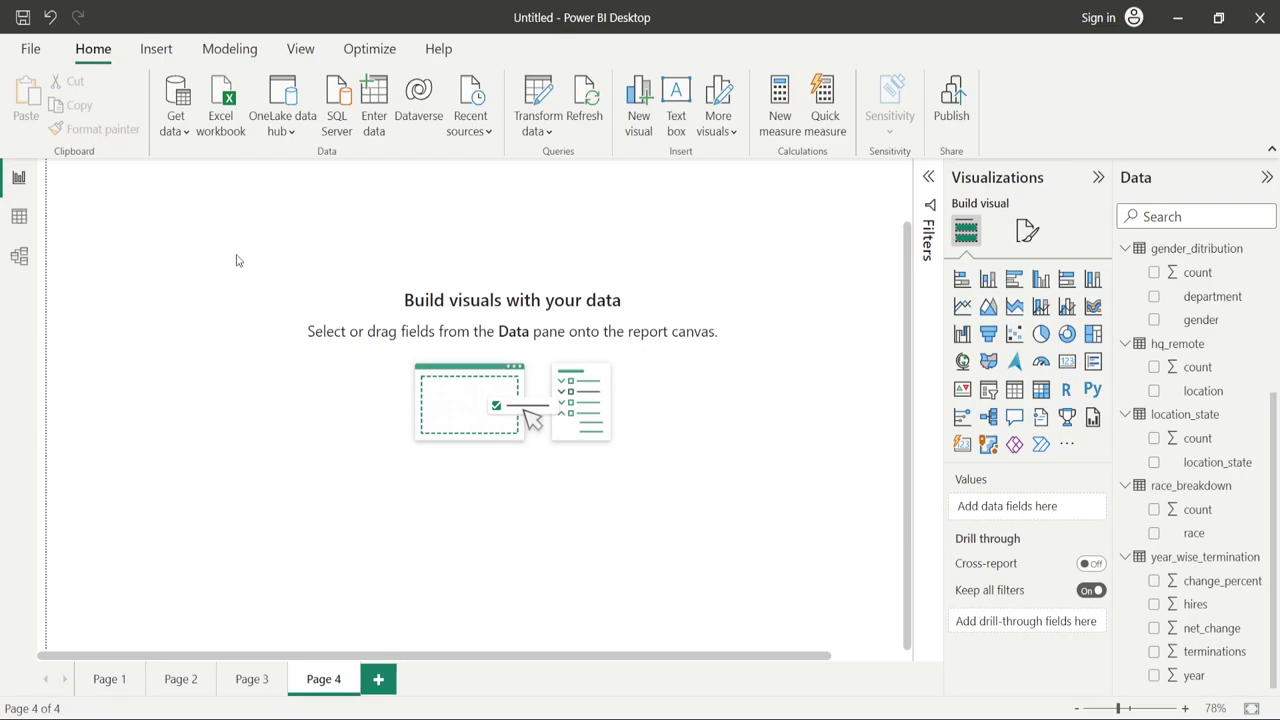
Import gender_termination.csv from the termination reasons folder as a Text/CSV source
left_click(182, 132)
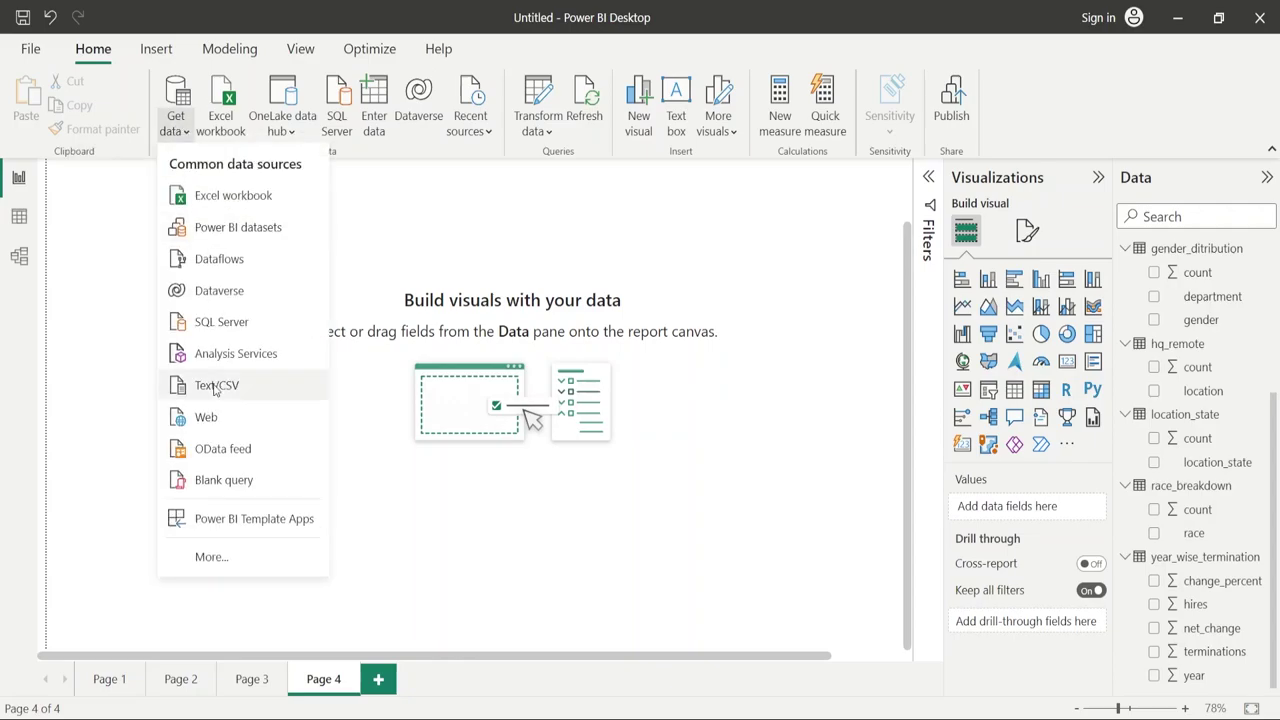
left_click(213, 388)
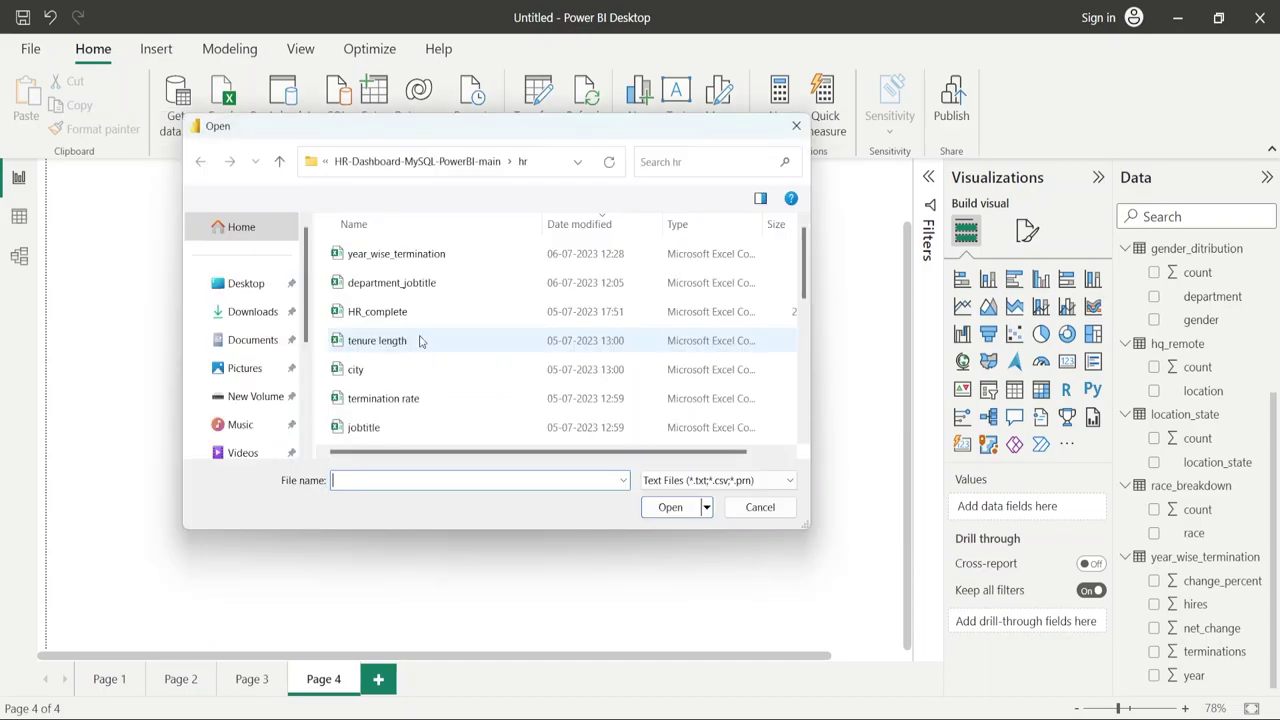
scroll(420, 342, "down", 5)
double_click(390, 432)
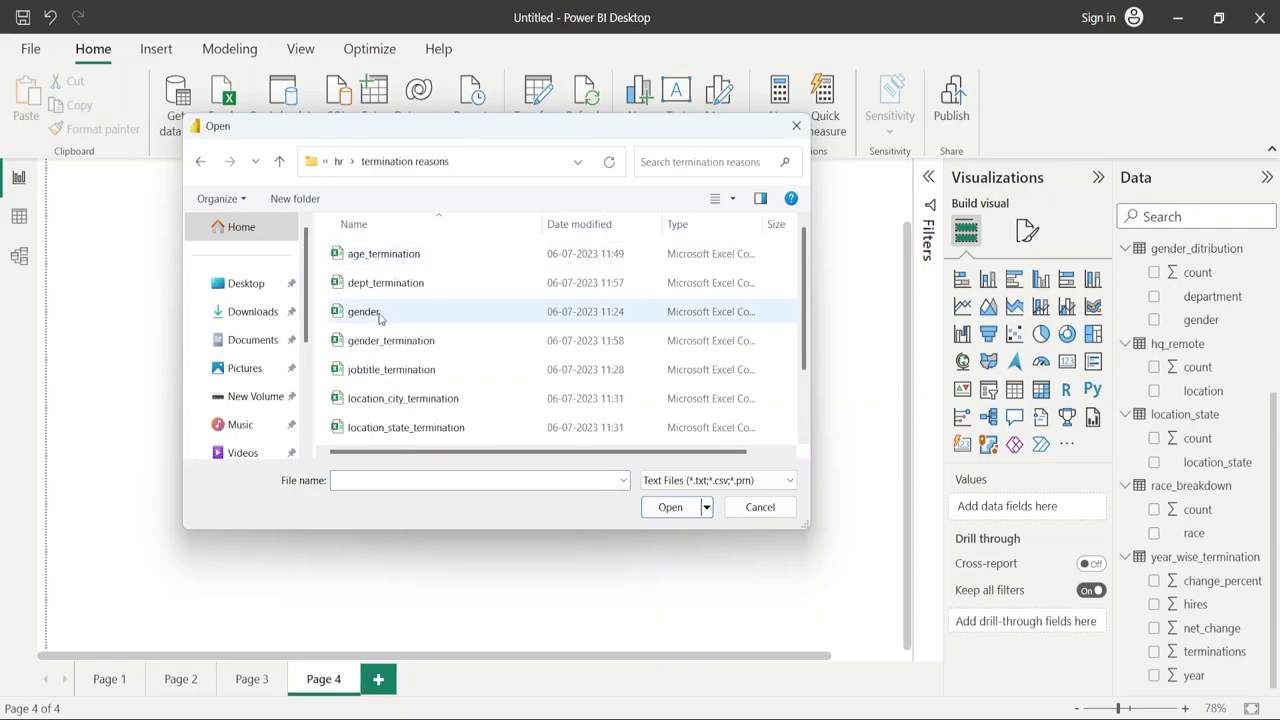
left_click(420, 340)
left_click(668, 507)
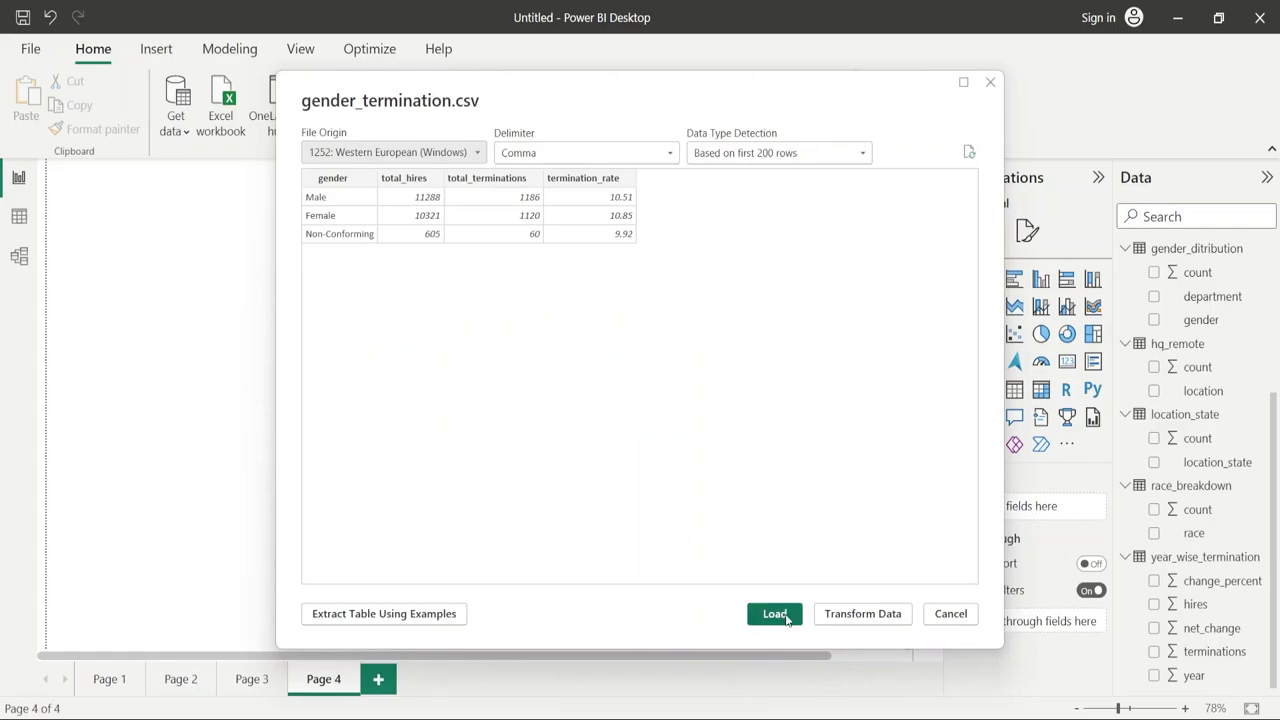
left_click(786, 618)
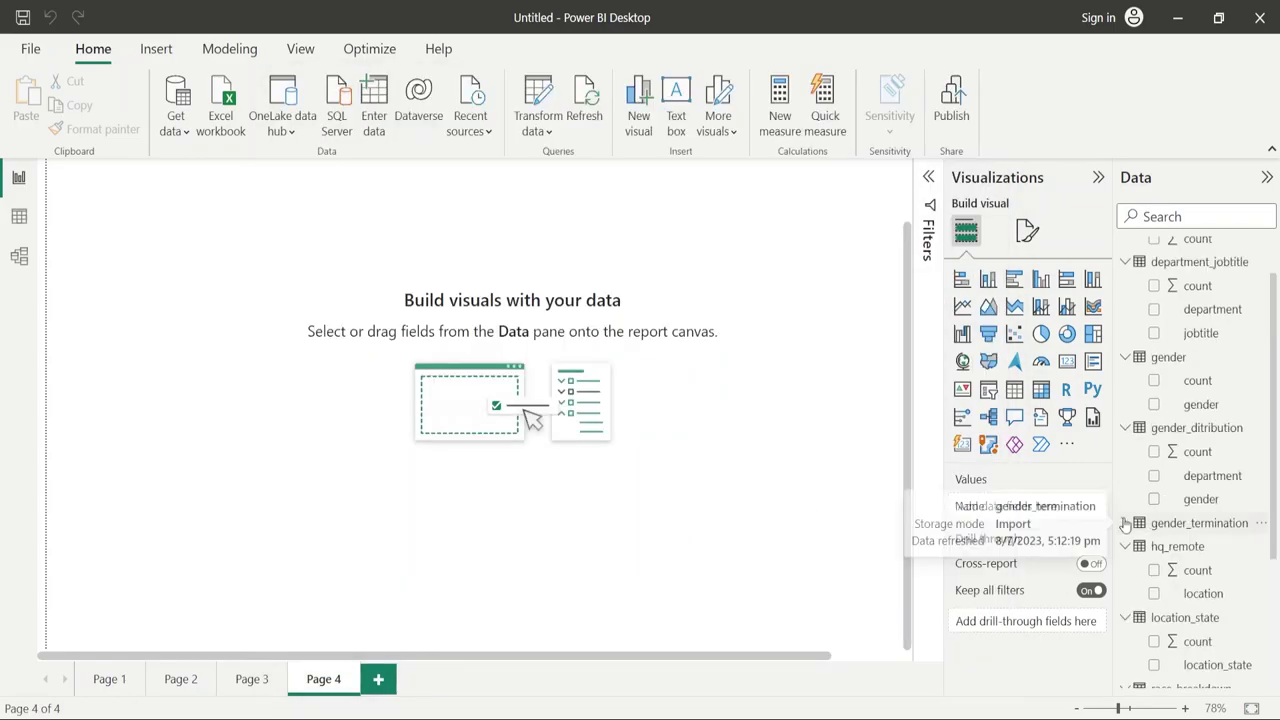
Build a stacked column chart of termination_rate by gender: Female 10.9, Male 10.5, Non-Conforming 9.9
left_click(1125, 523)
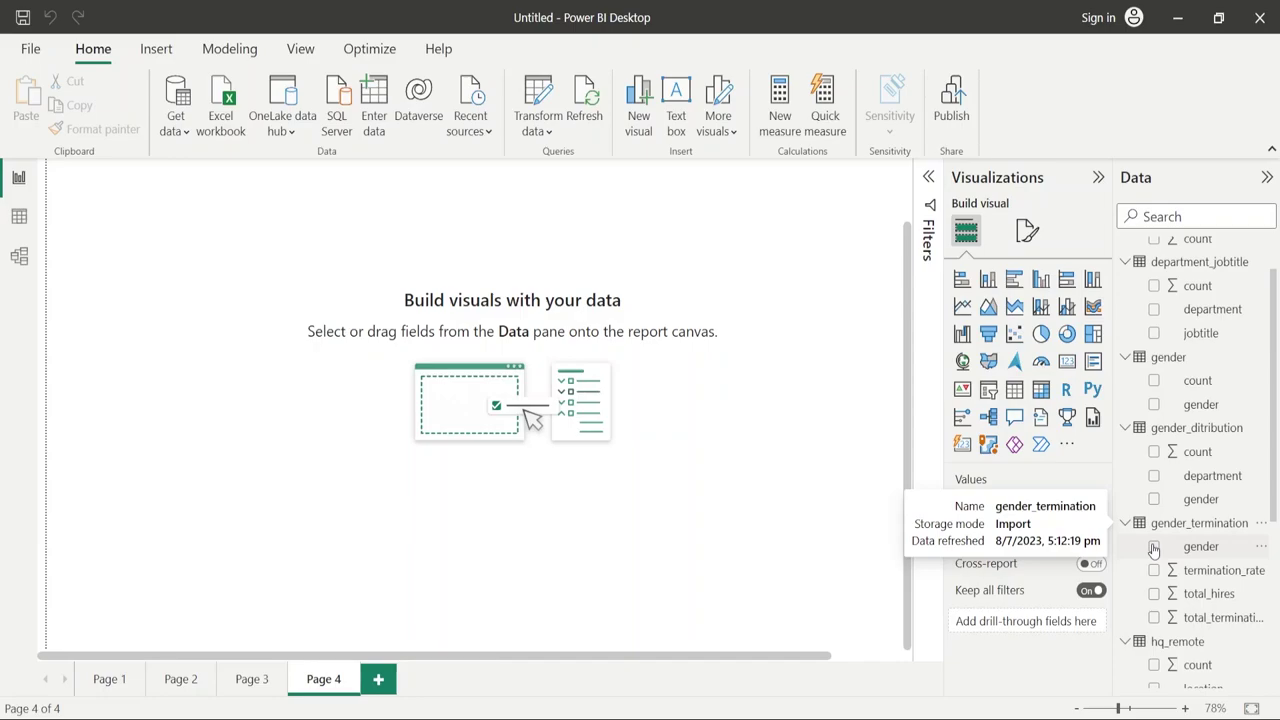
left_click(1154, 547)
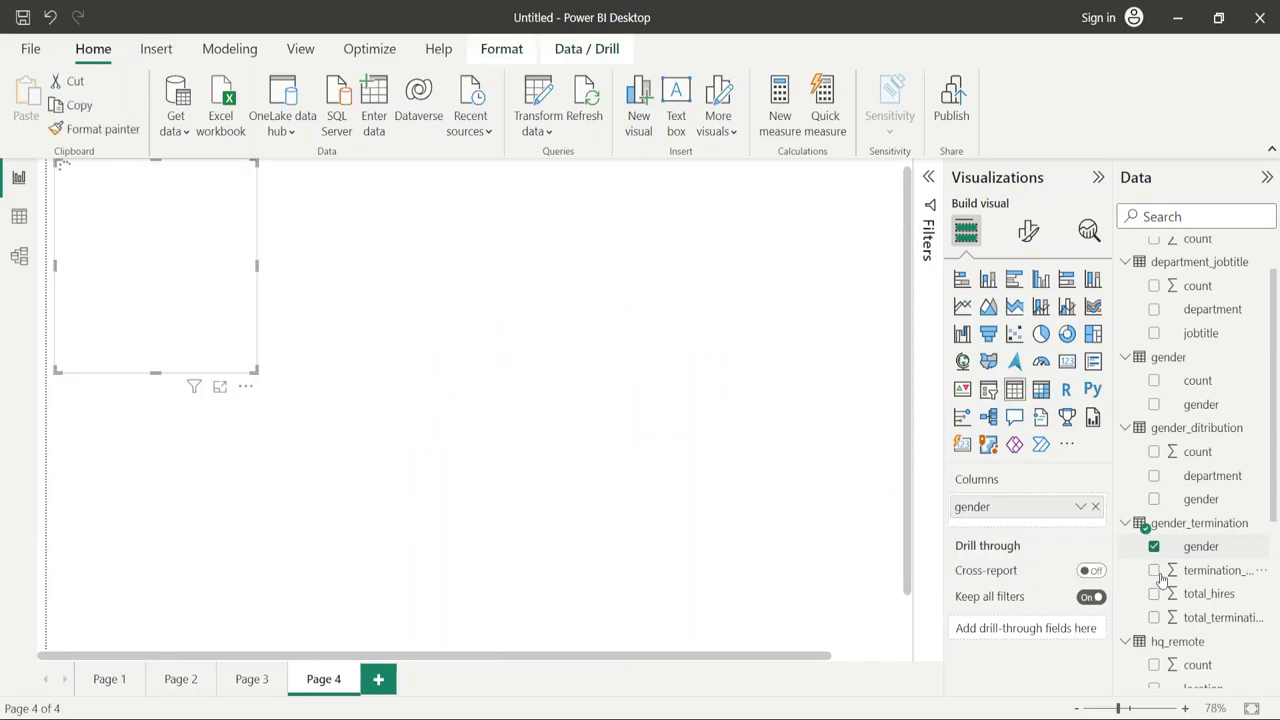
left_click_drag(676, 404, 498, 402)
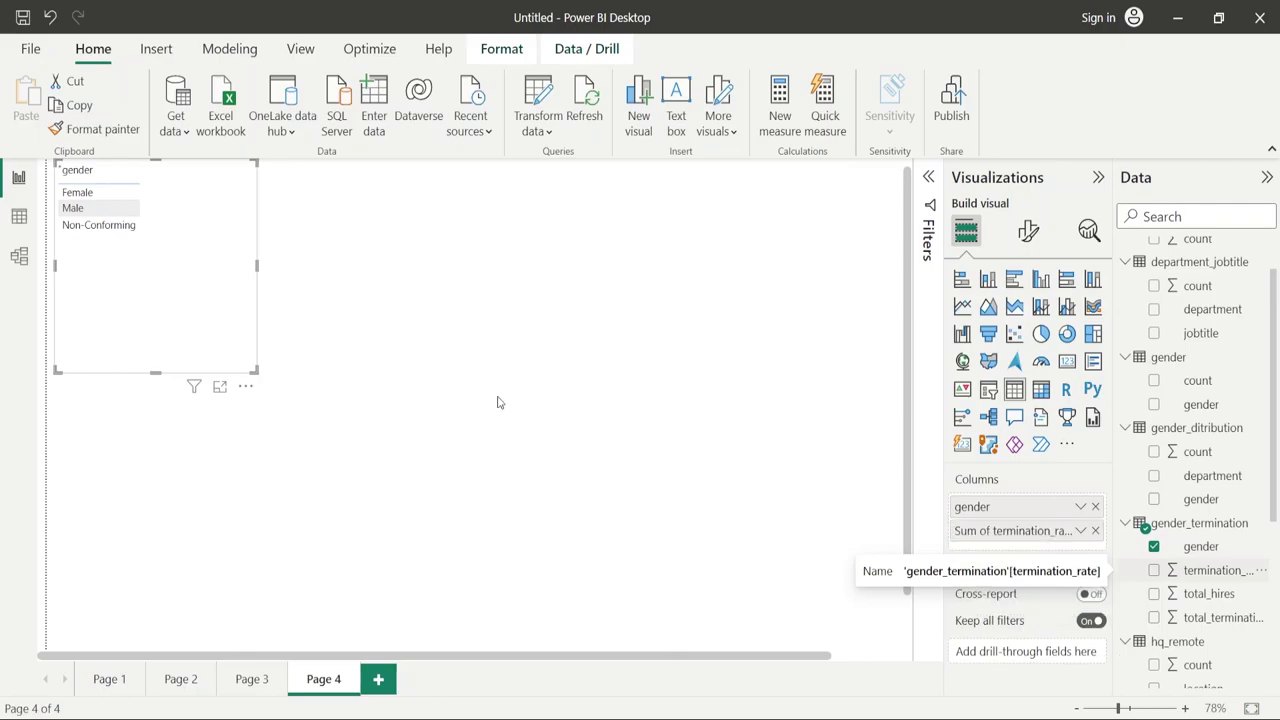
left_click(988, 280)
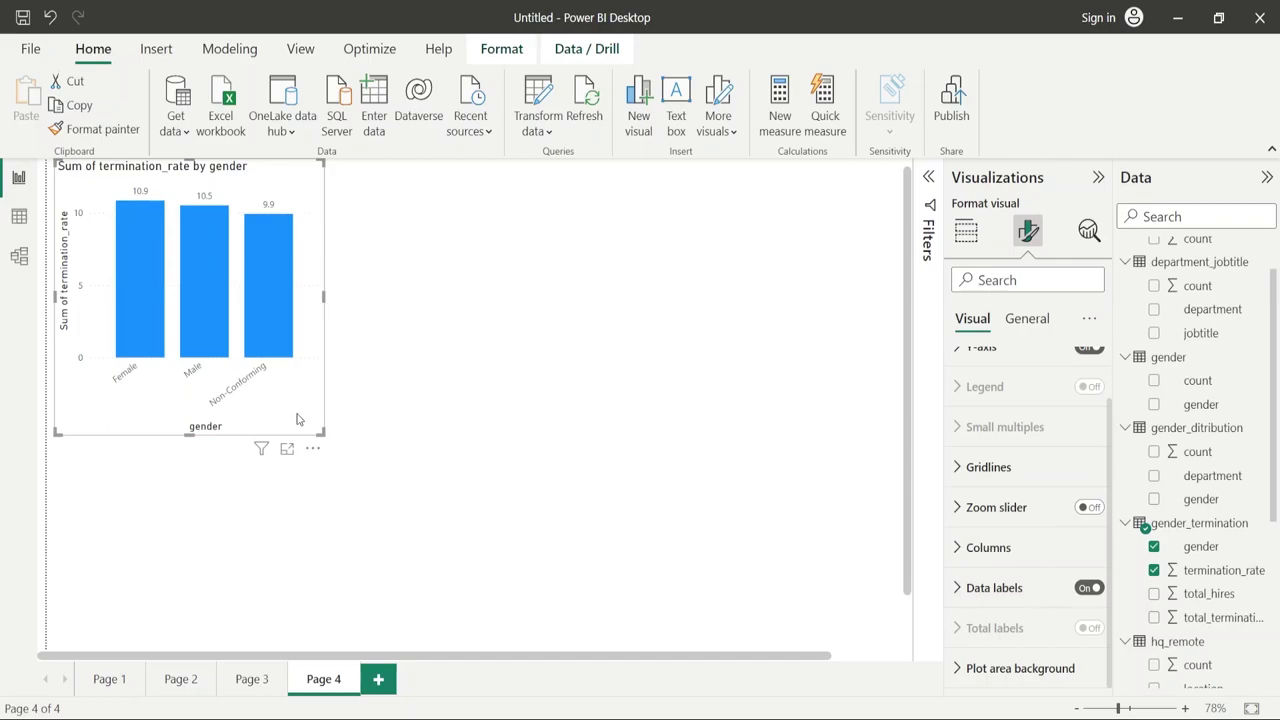
left_click_drag(297, 419, 289, 436)
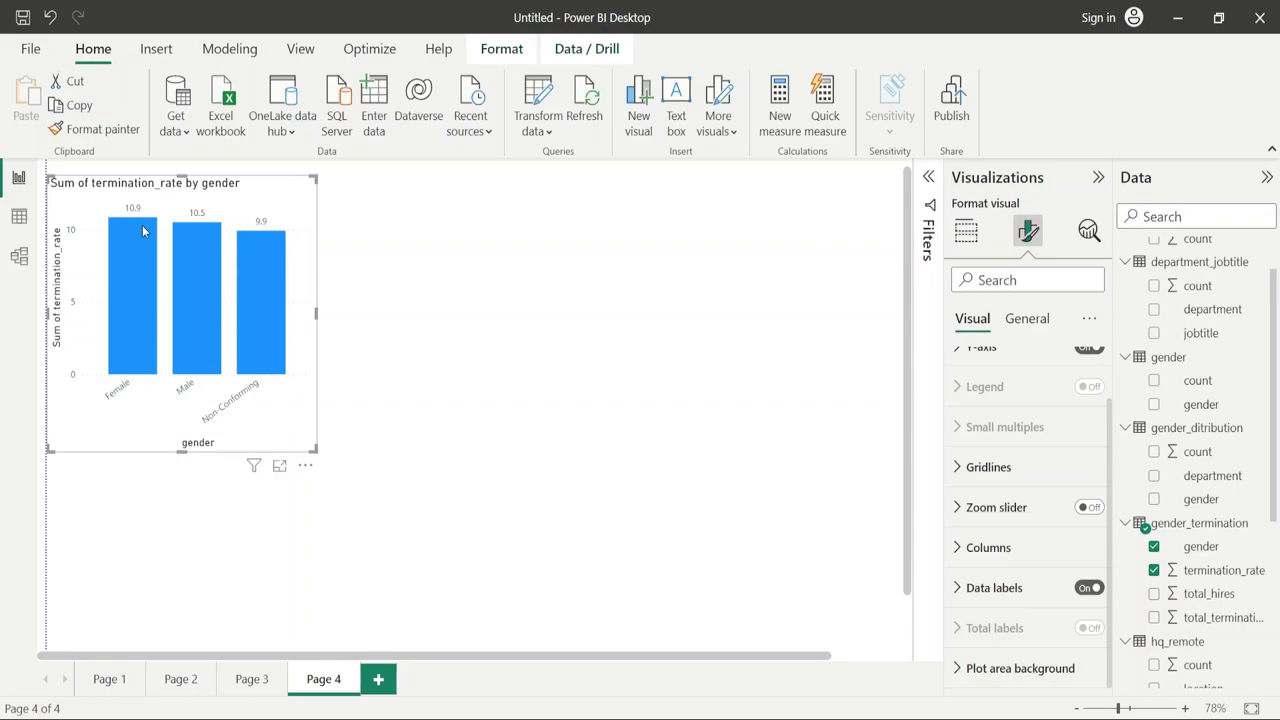
mouse_move(200, 345)
mouse_move(253, 281)
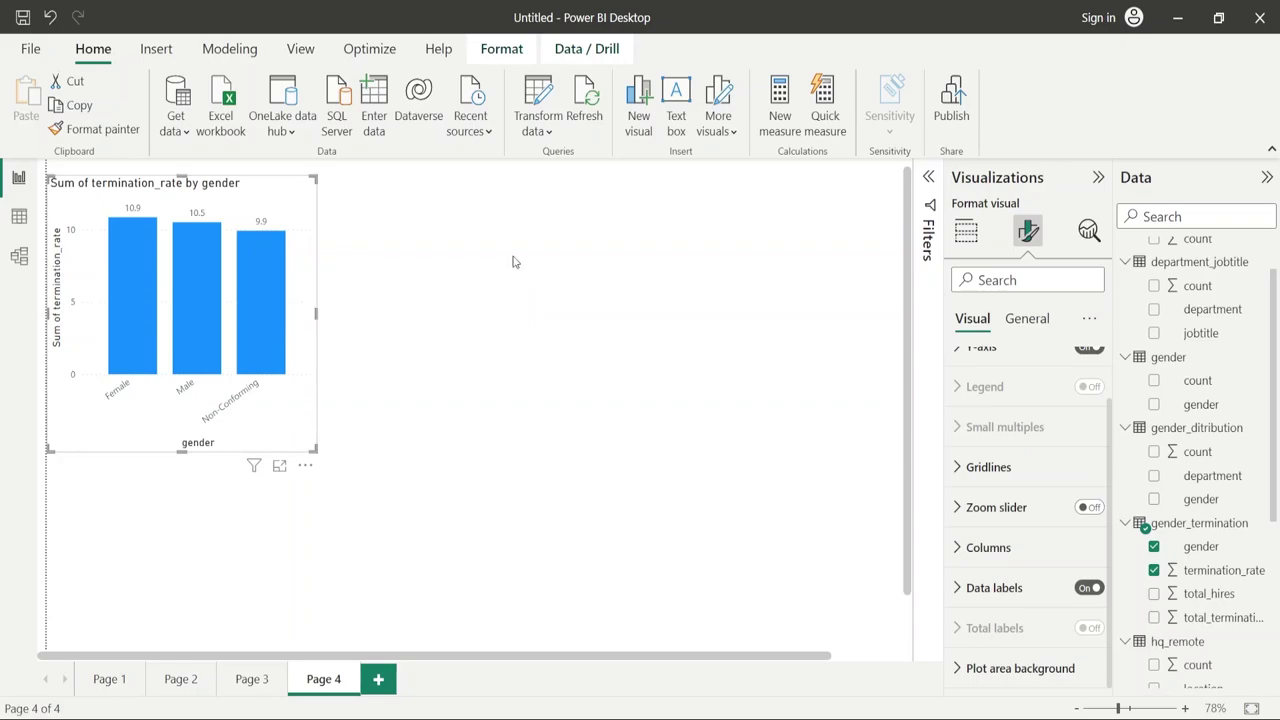
left_click(175, 123)
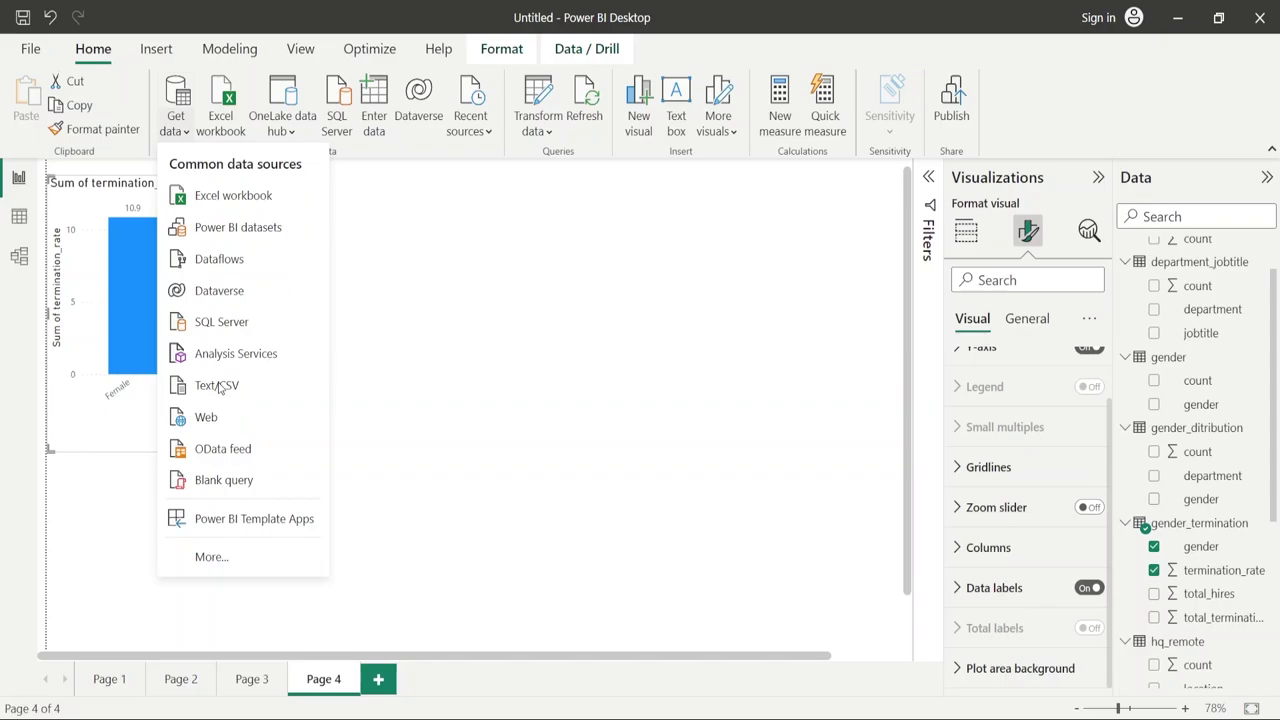
Load age_termination.csv with age, termination_rate, total_hires and total_terminations fields
left_click(218, 386)
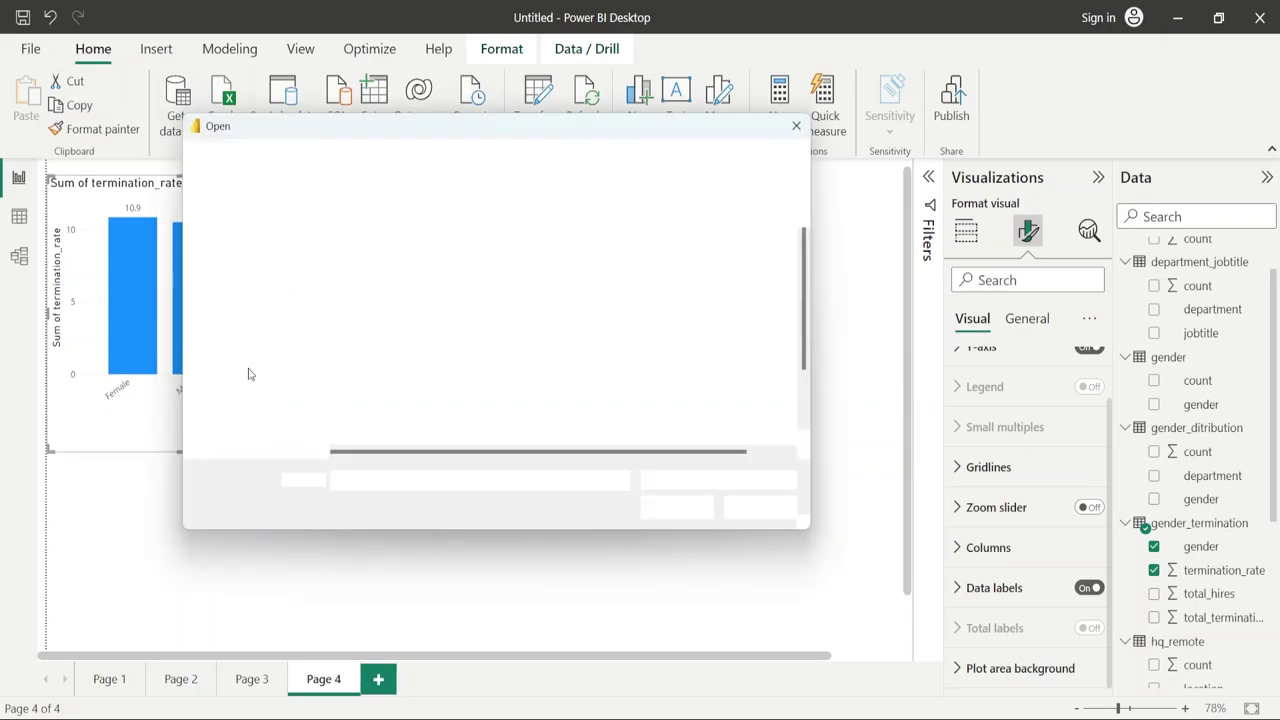
key("Escape")
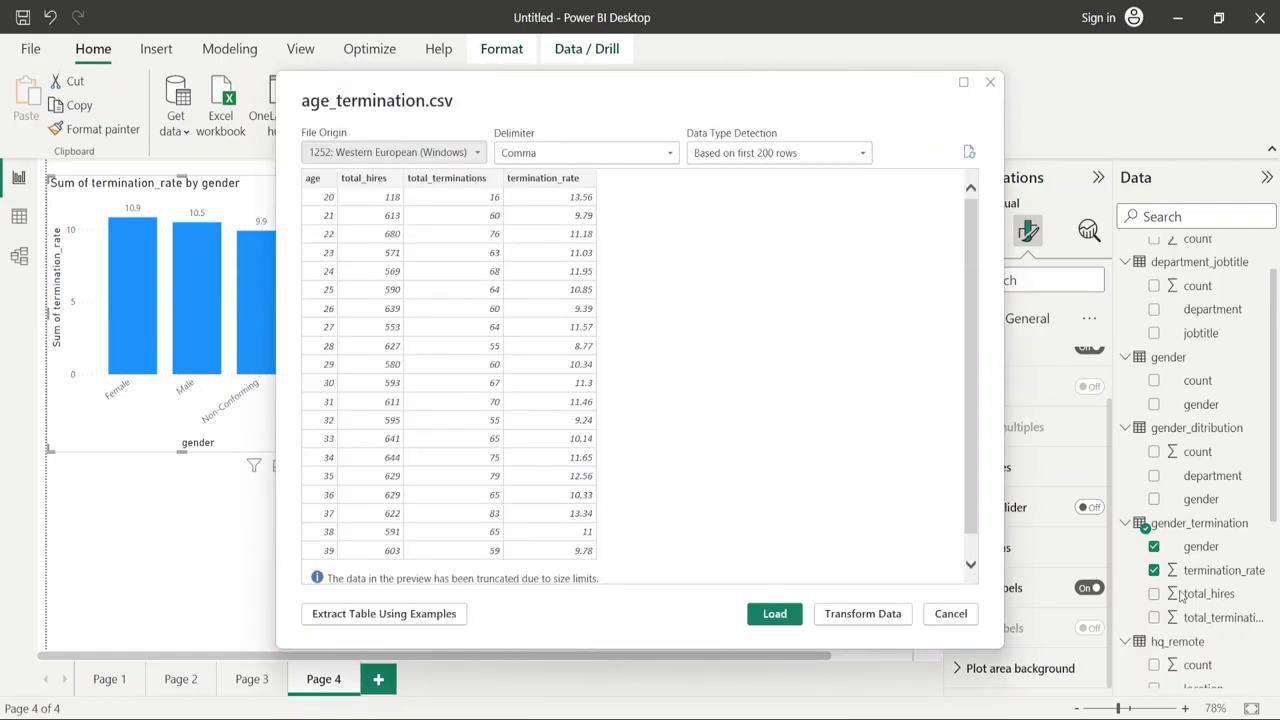
left_click(772, 618)
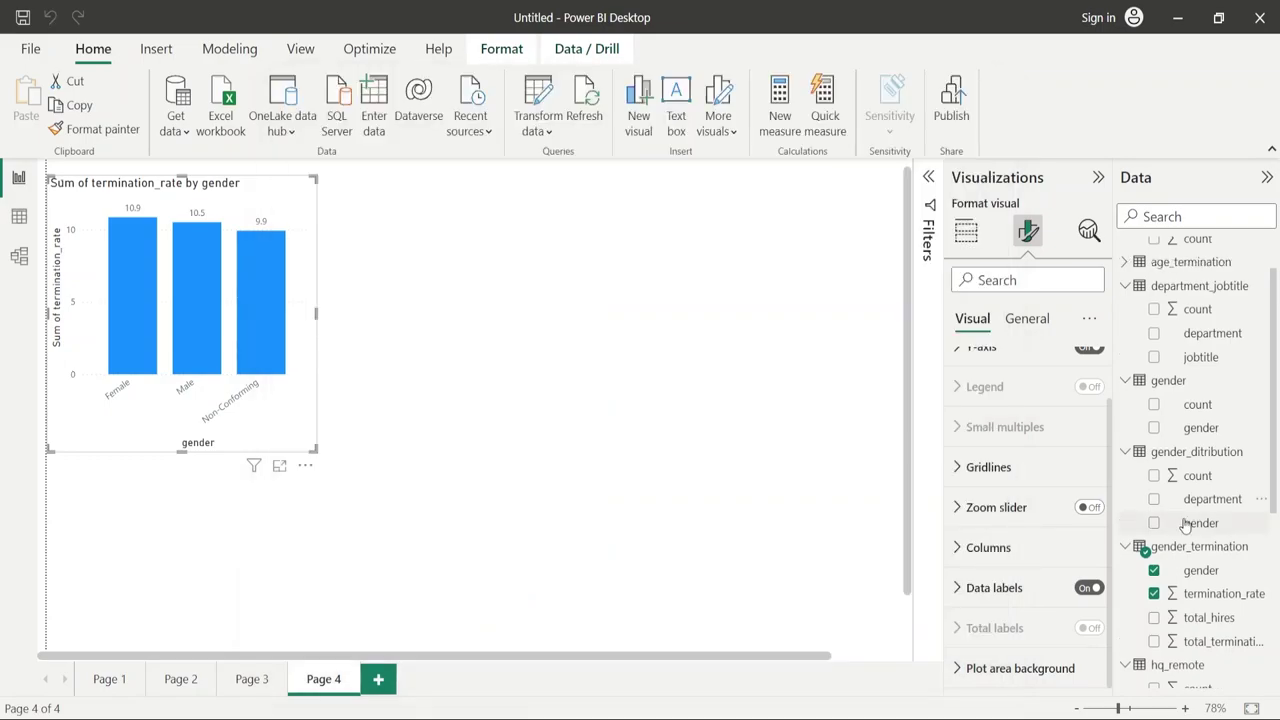
left_click(616, 352)
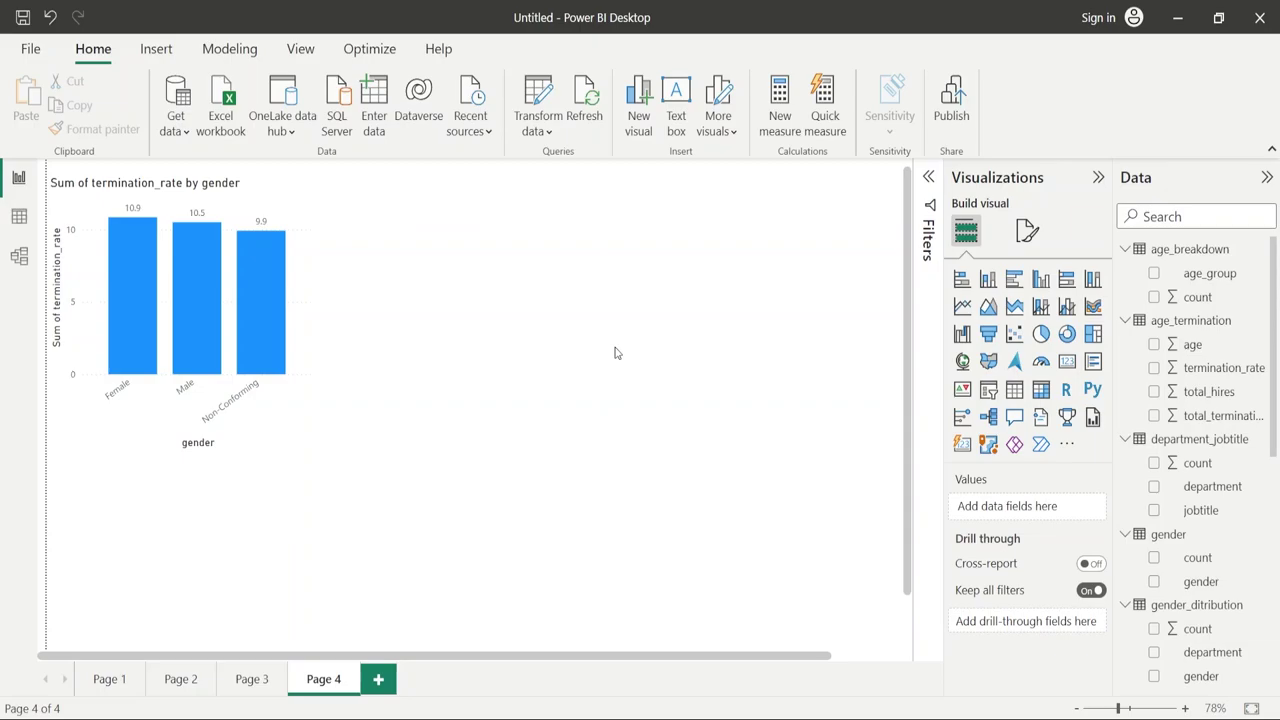
Create a widened line chart of termination_rate by age, ages 20 to about 57
left_click(1154, 344)
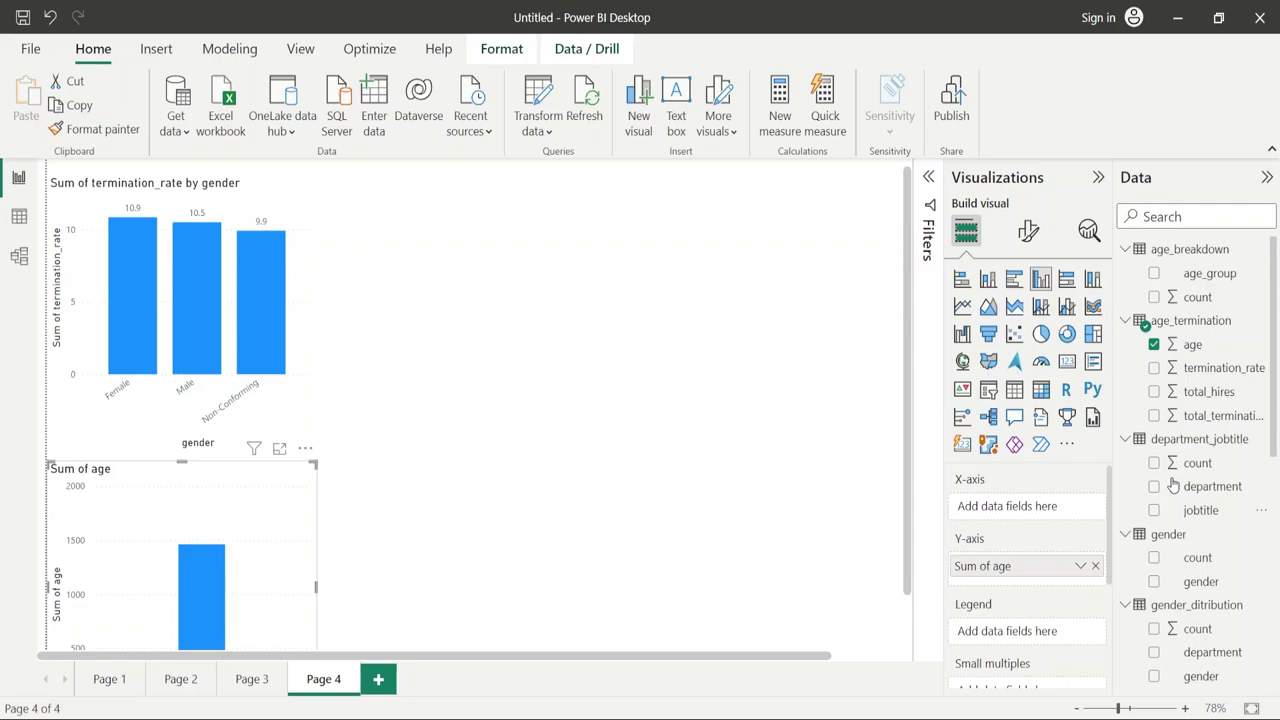
left_click(1154, 368)
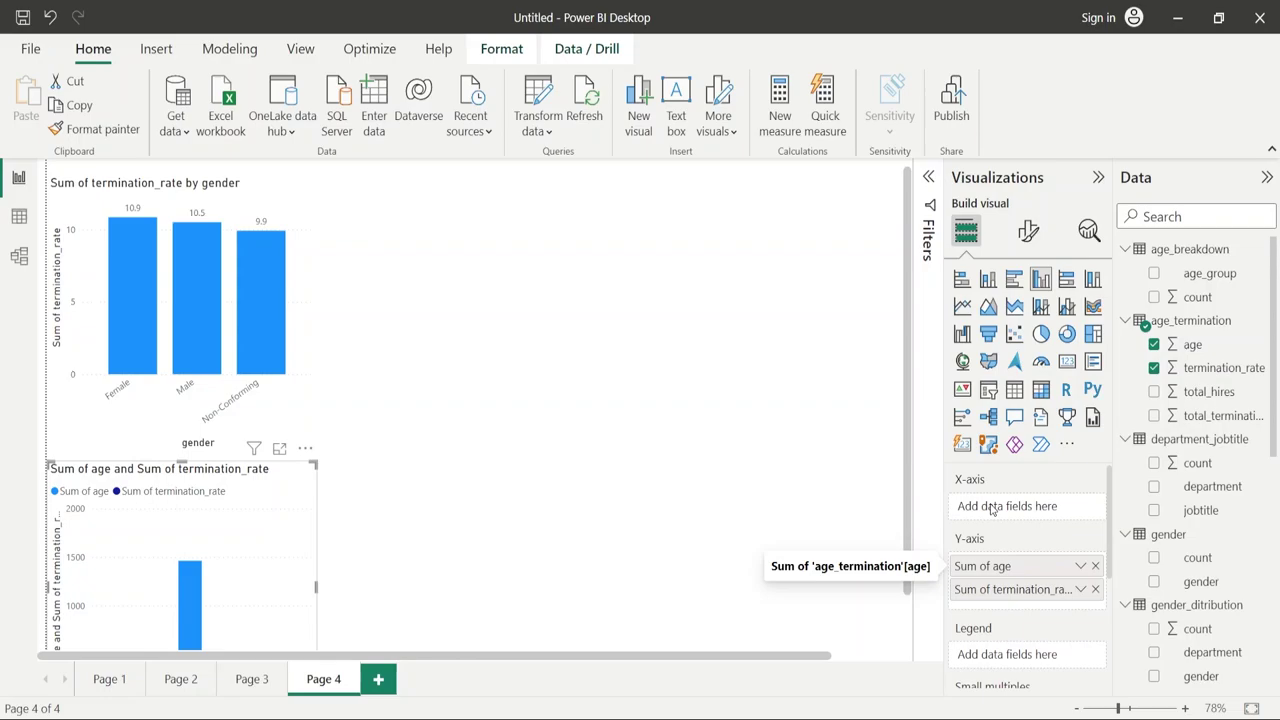
left_click_drag(992, 510, 995, 507)
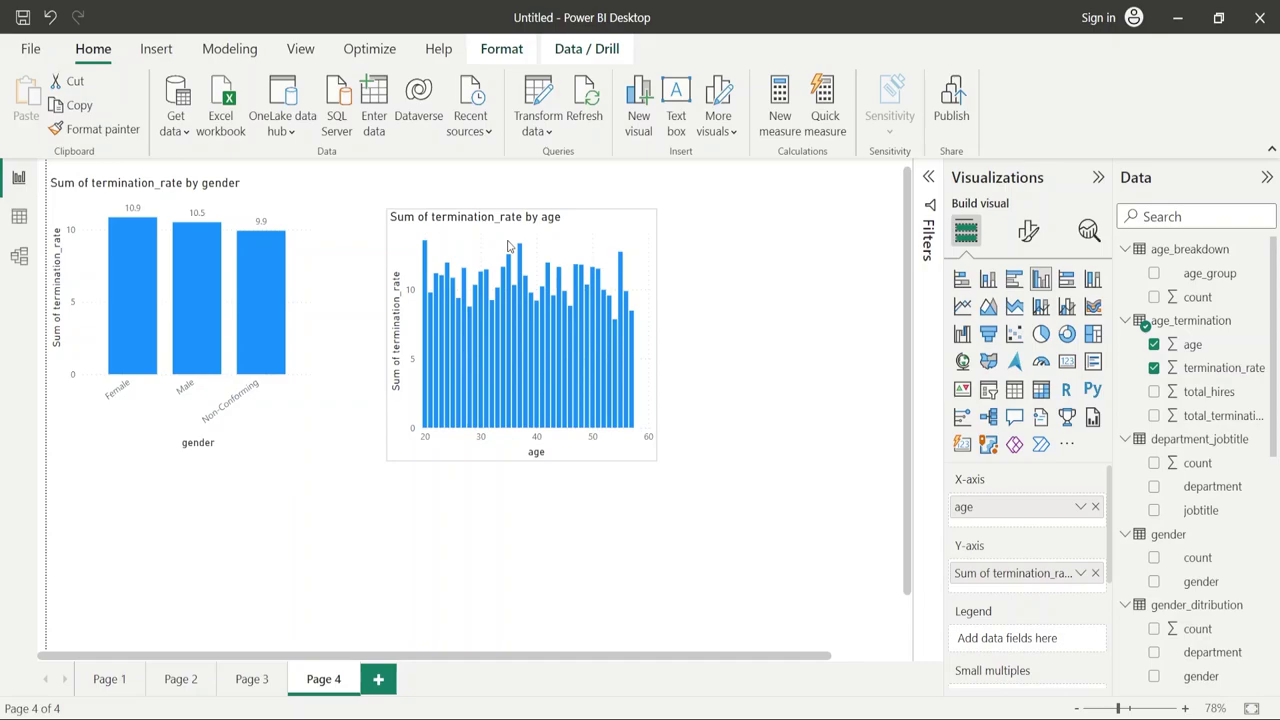
key("ctrl+z")
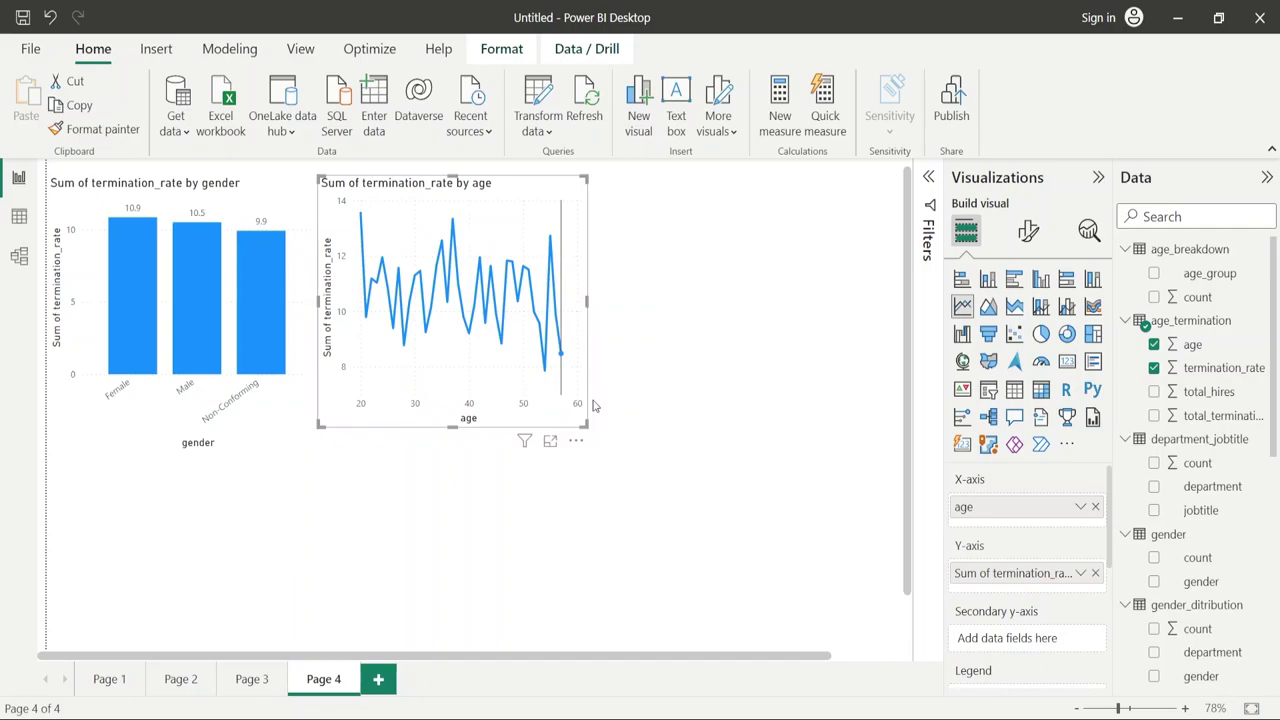
left_click_drag(592, 404, 652, 404)
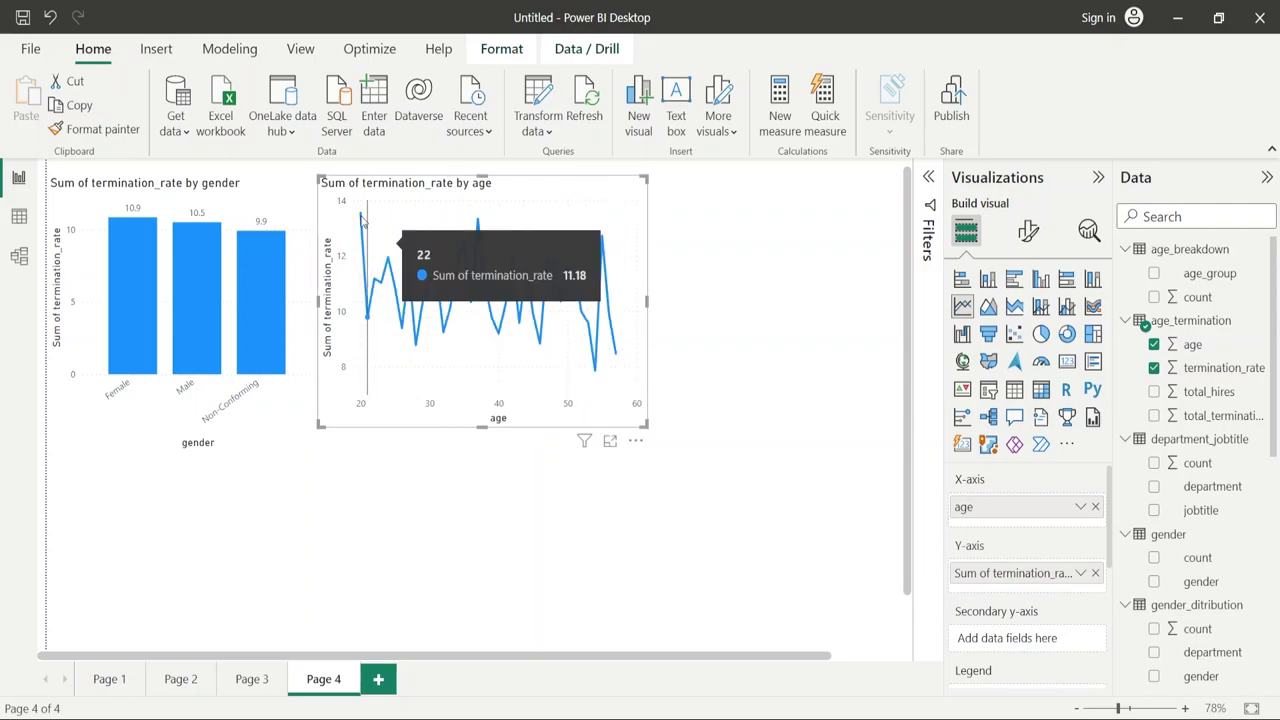
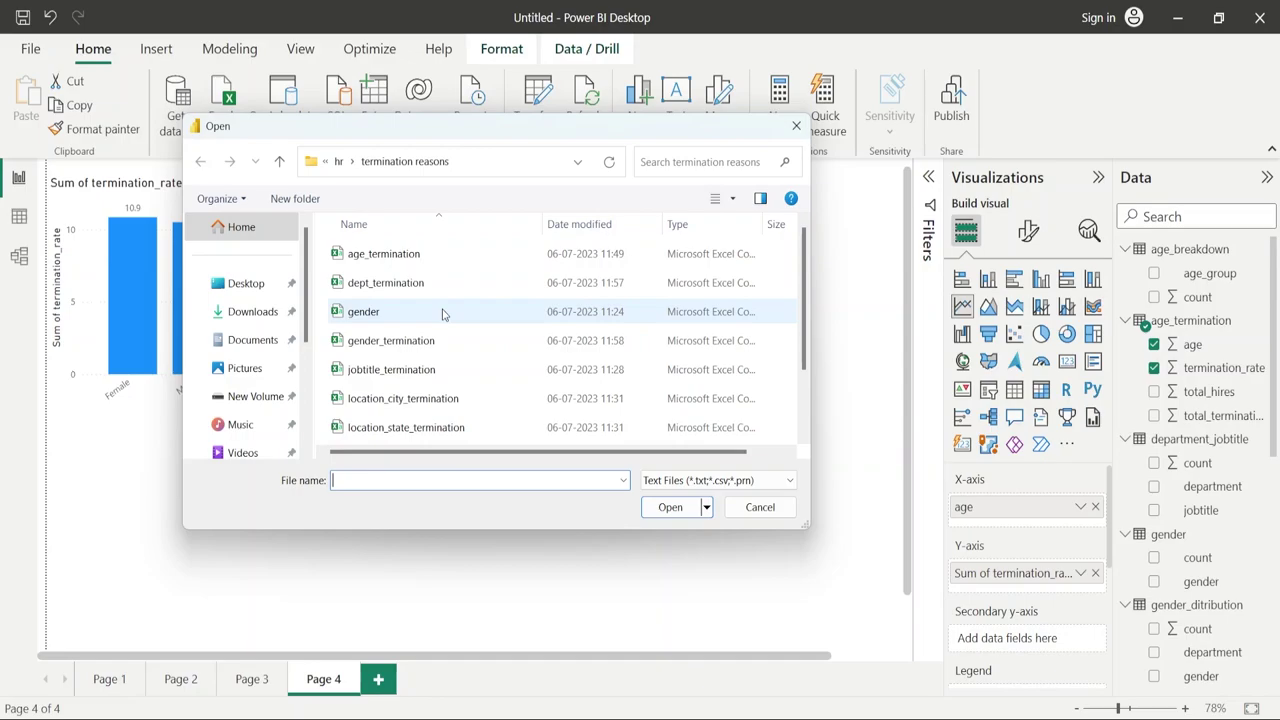
Load the dept_termination workbook and start a new visual from its department field
left_click(660, 503)
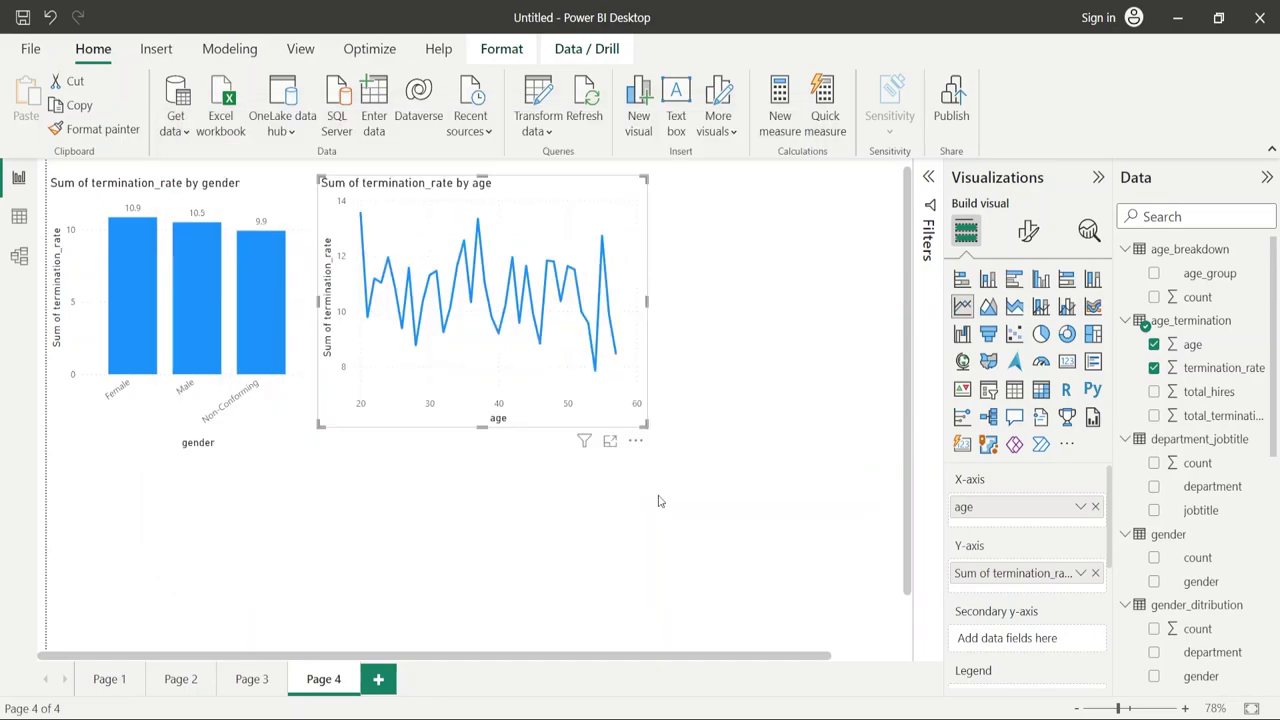
left_click(772, 614)
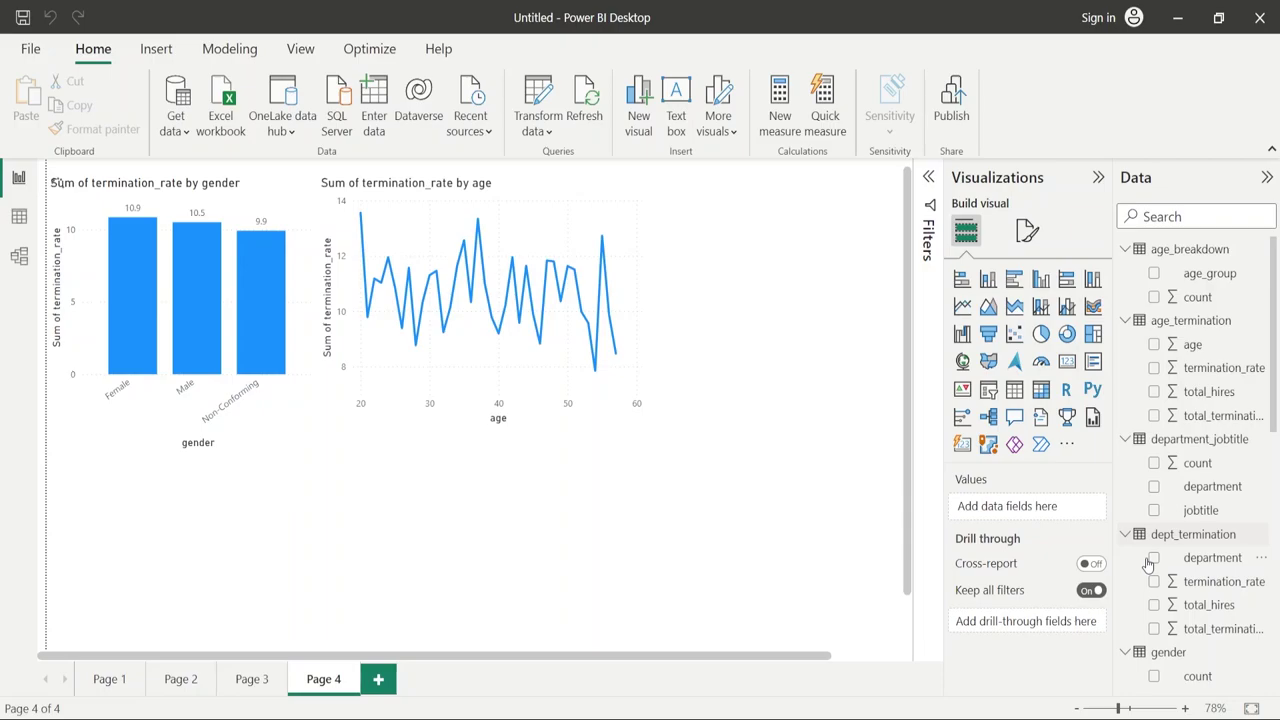
left_click(1154, 558)
left_click(1154, 581)
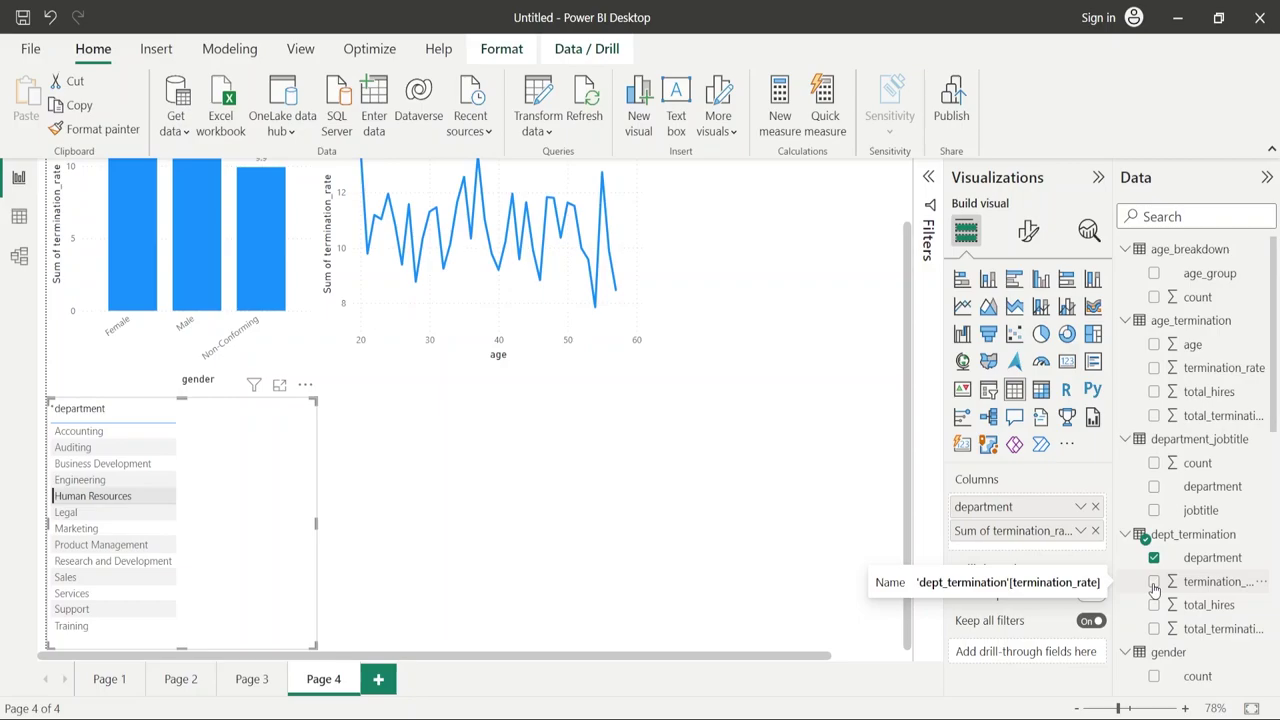
Turn the department table into a clustered column chart of termination_rate by department
left_click(988, 278)
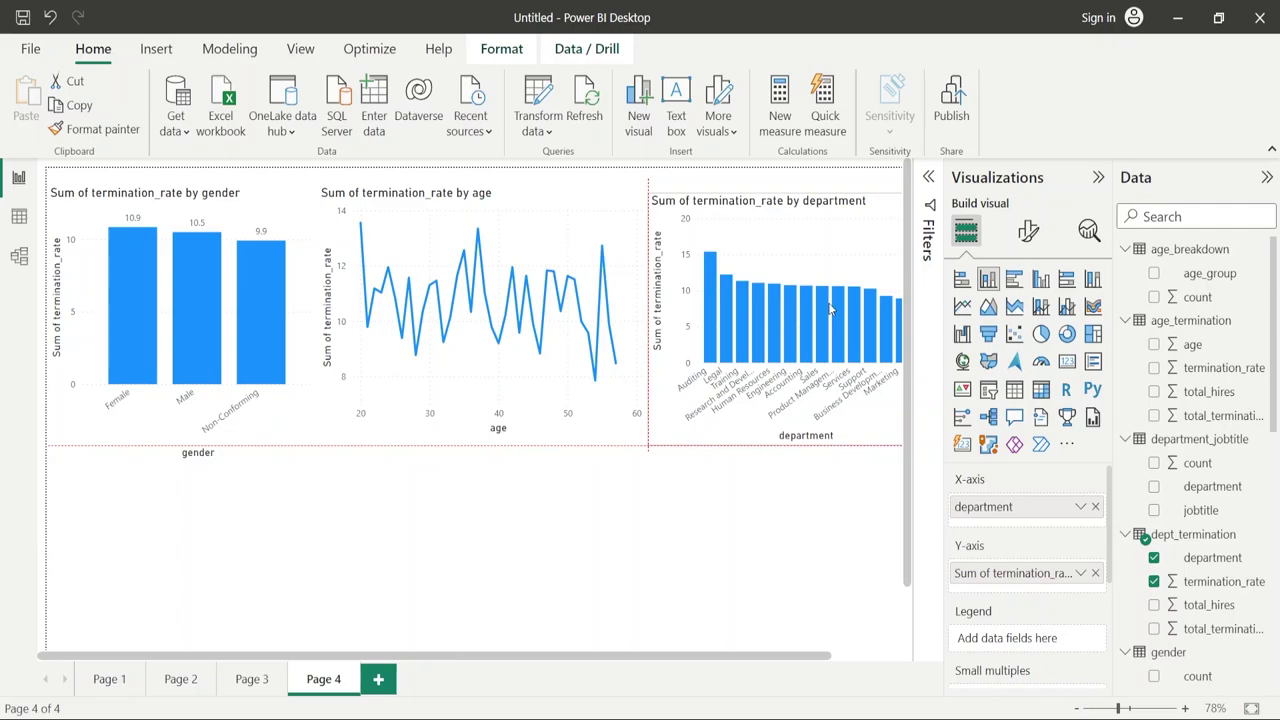
scroll(830, 310, "right", 2)
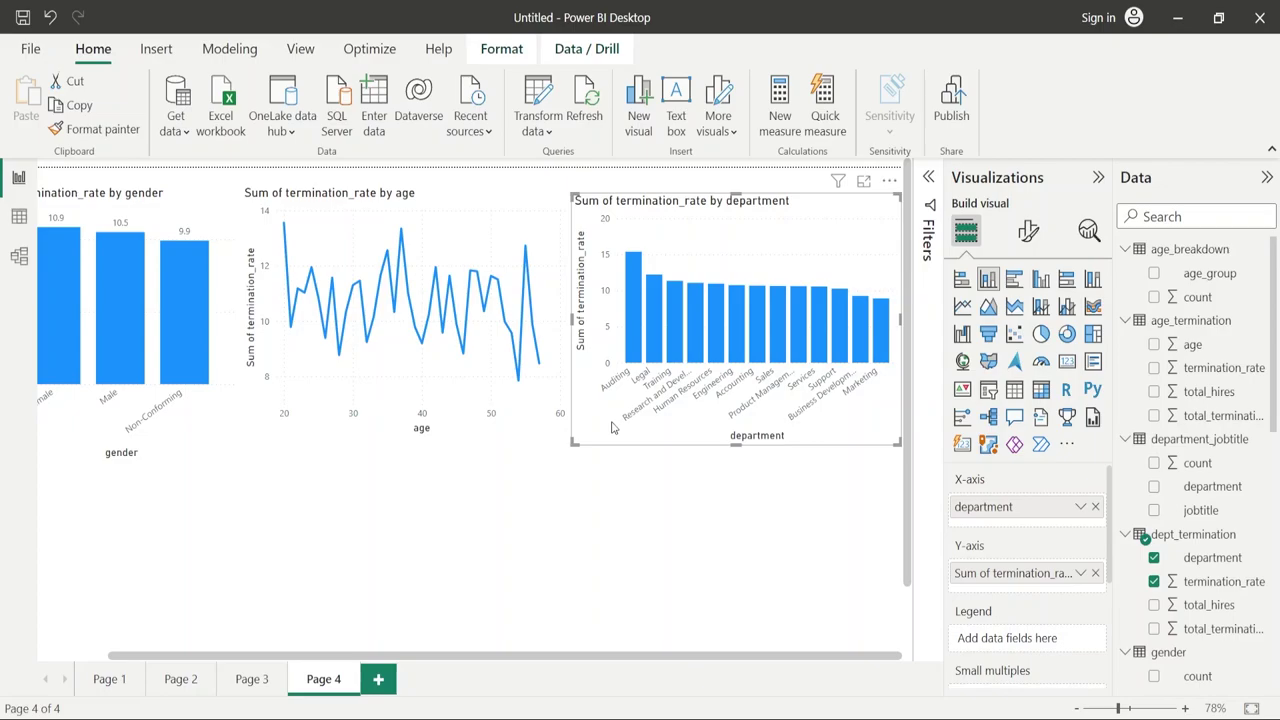
scroll(613, 428, "down", 1)
scroll(613, 428, "left", 1)
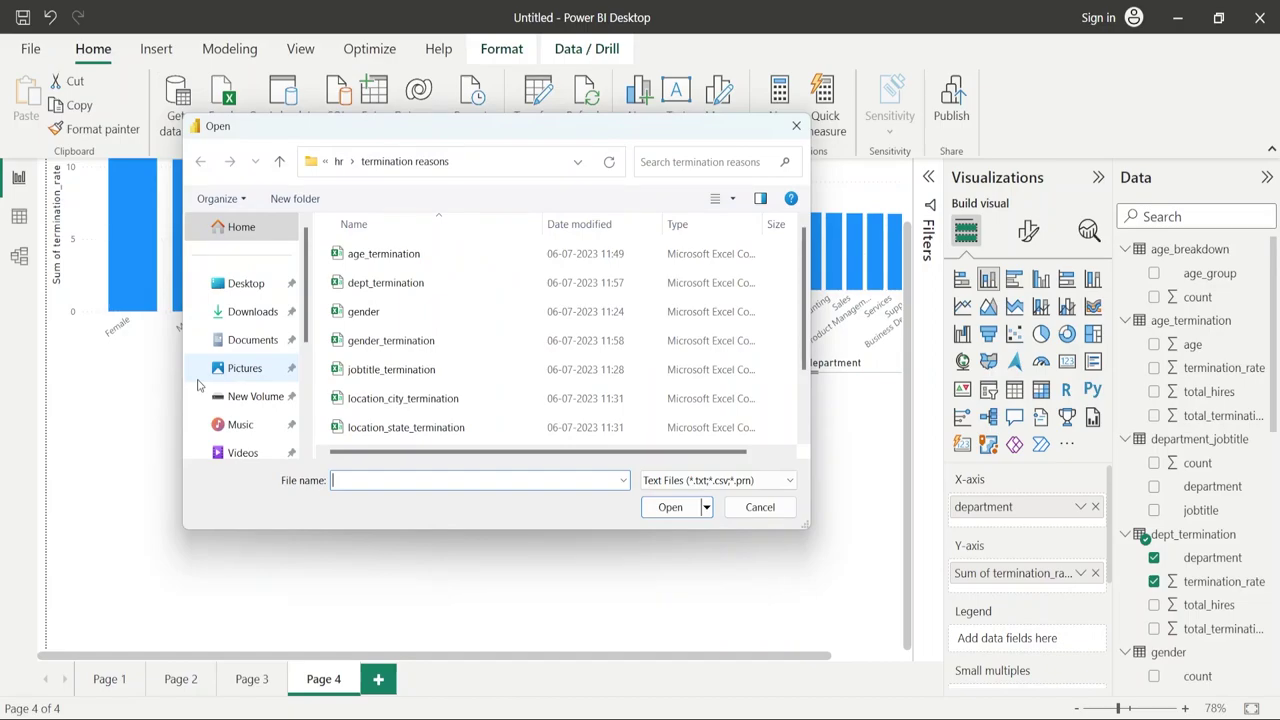
Import year_termination and chart its termination_rate by year as a line chart
scroll(450, 360, "down", 2)
left_click(384, 432)
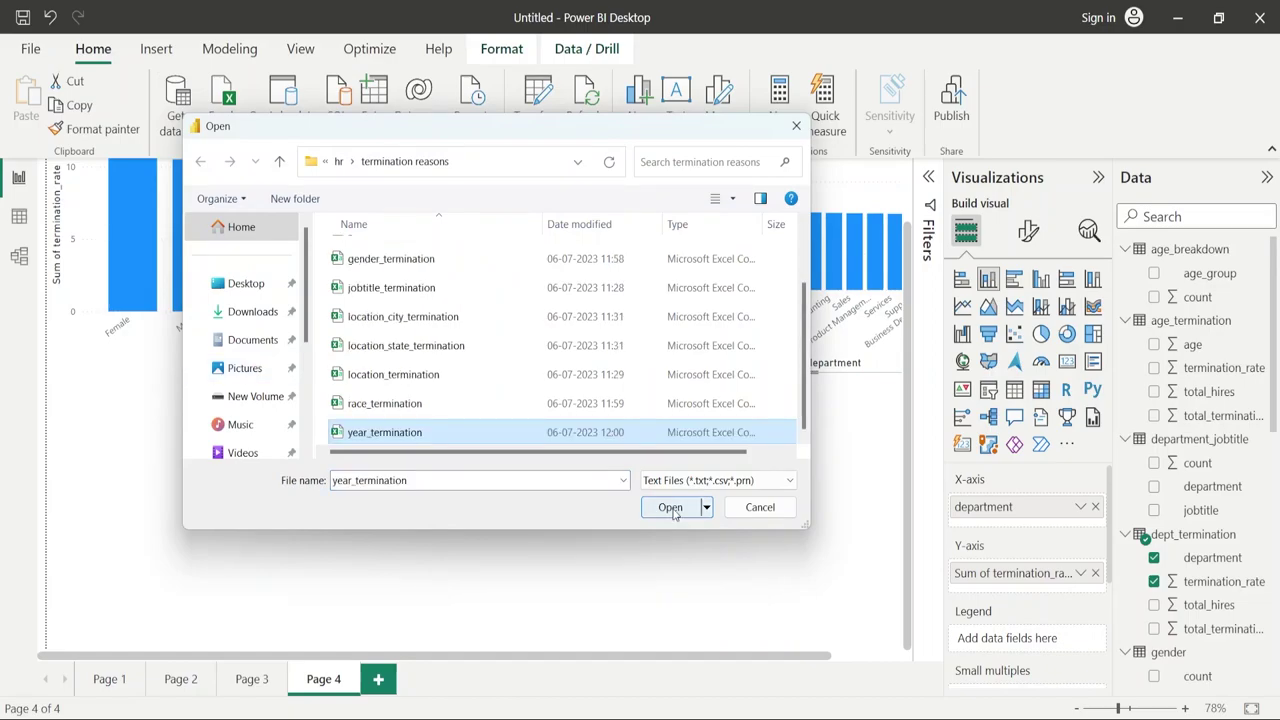
left_click(670, 507)
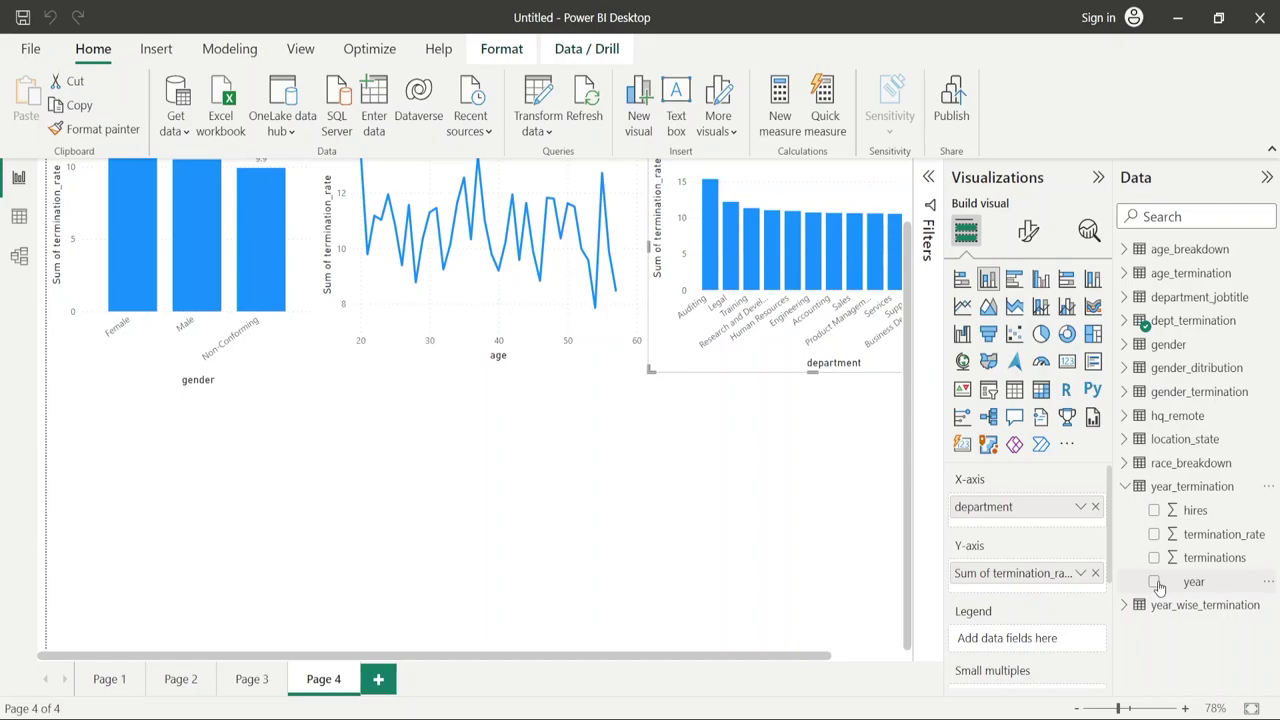
left_click(1155, 582)
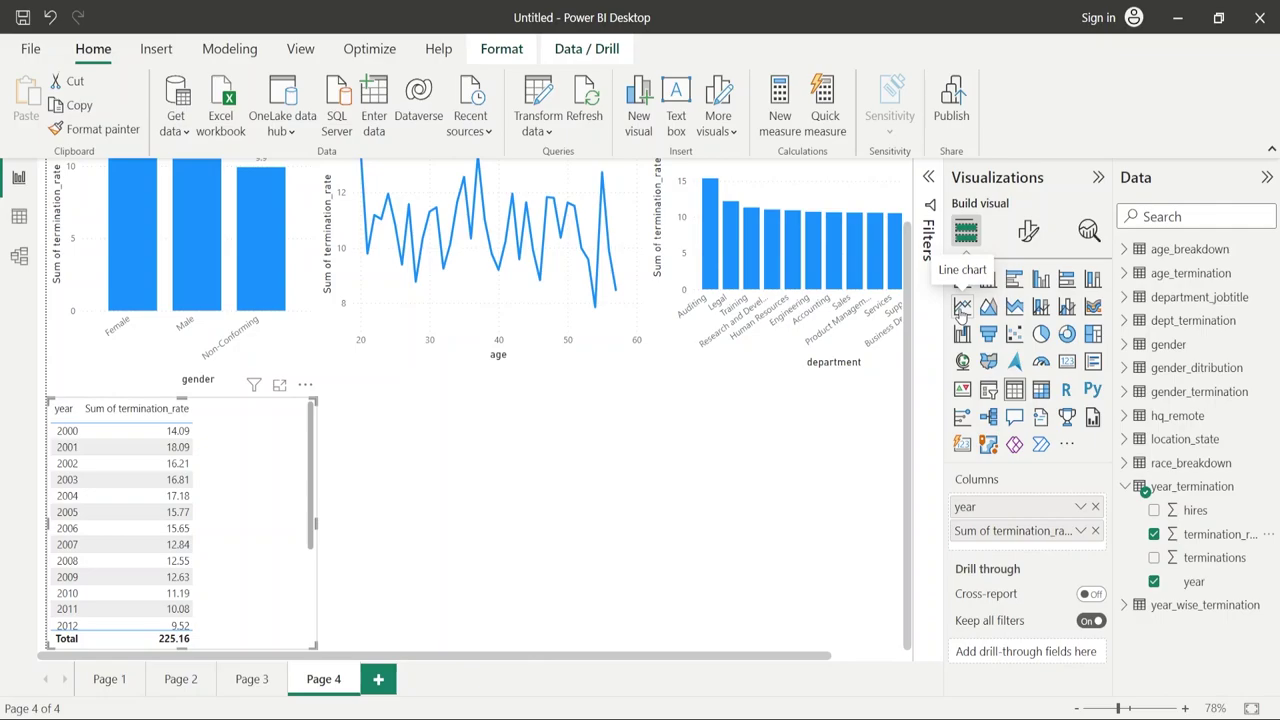
left_click(962, 306)
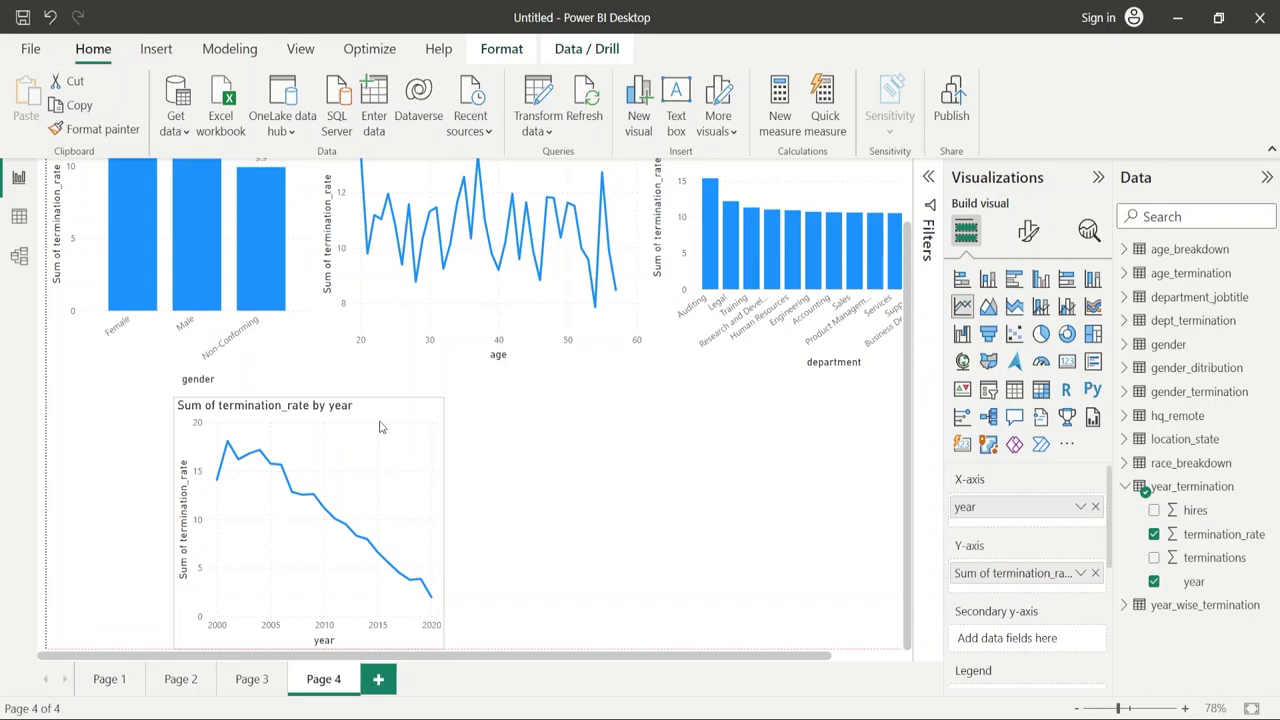
mouse_move(432, 605)
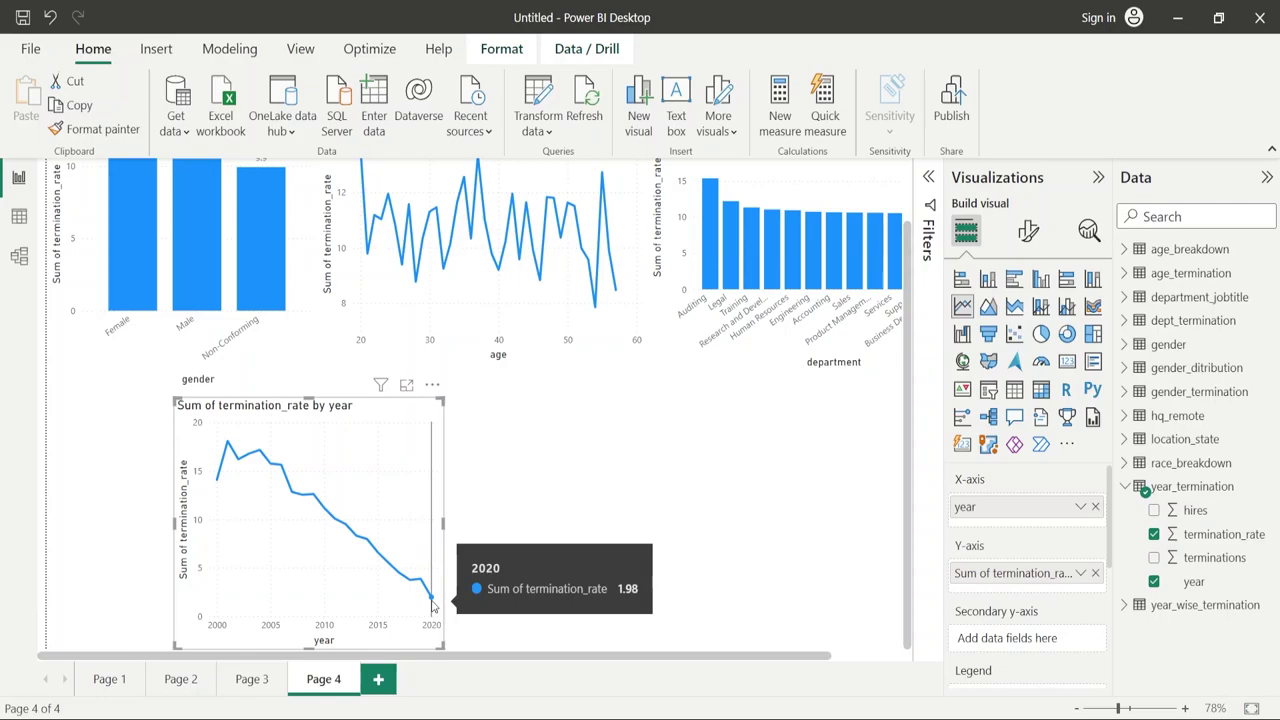
Deselect the year chart and start importing the race_termination workbook with Ctrl+O
left_click(226, 386)
key("ctrl+o")
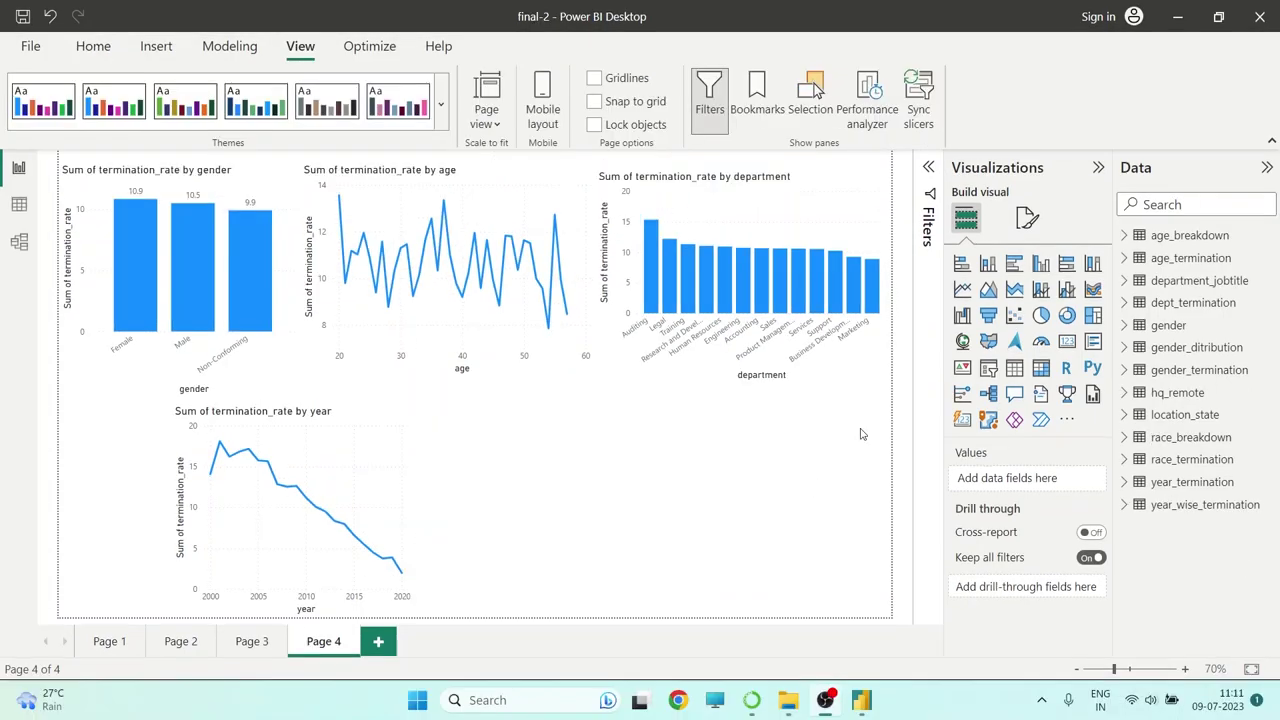
Expand race_termination and add race and termination_rate to a new table visual
left_click(1124, 459)
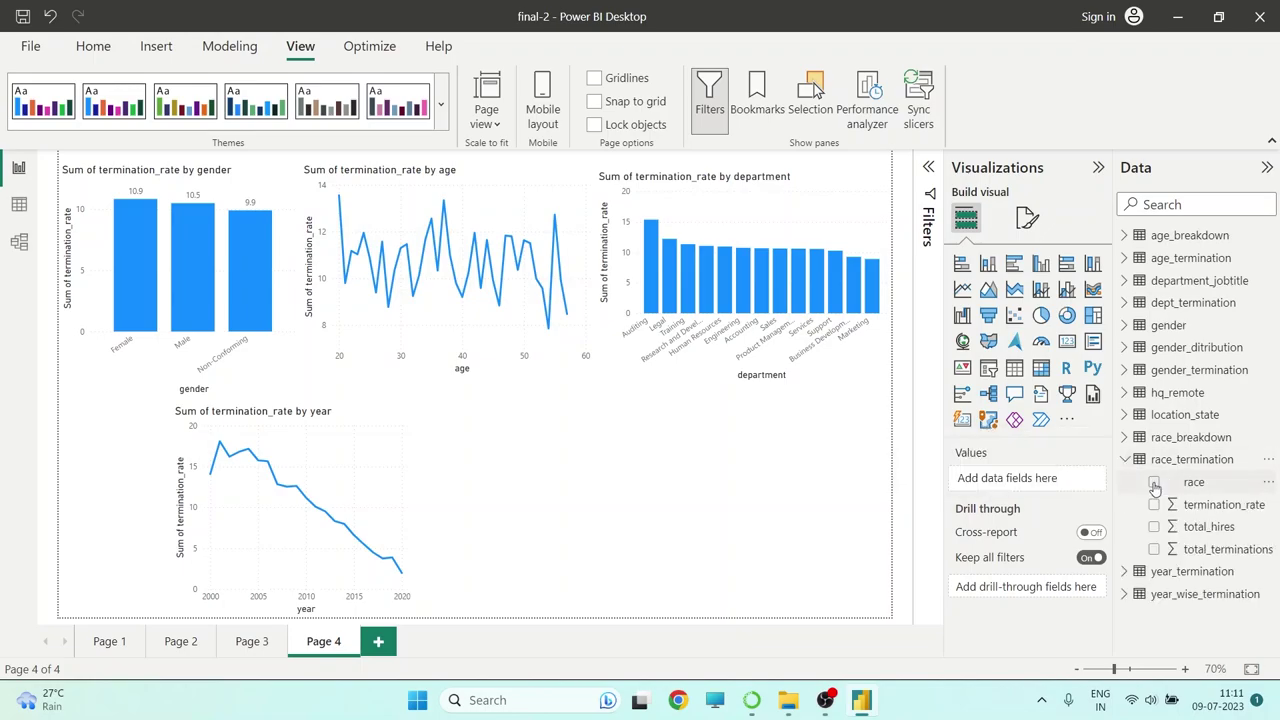
left_click(1155, 483)
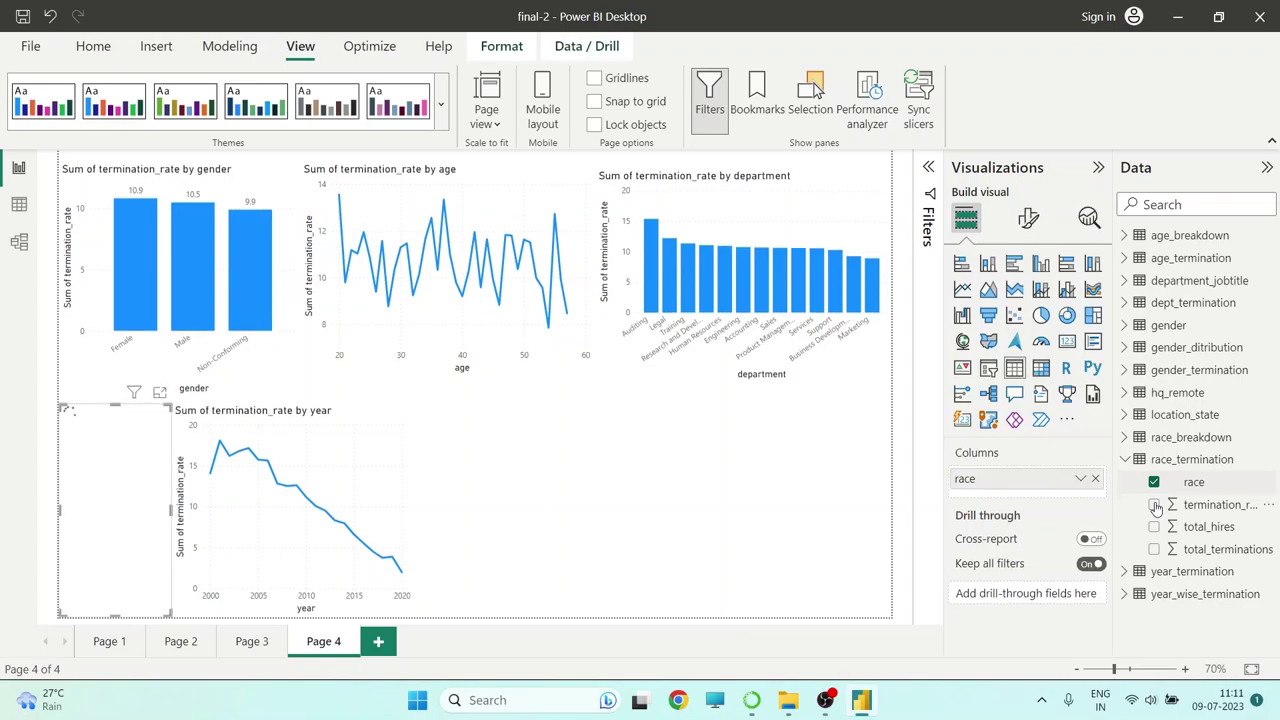
left_click(1155, 505)
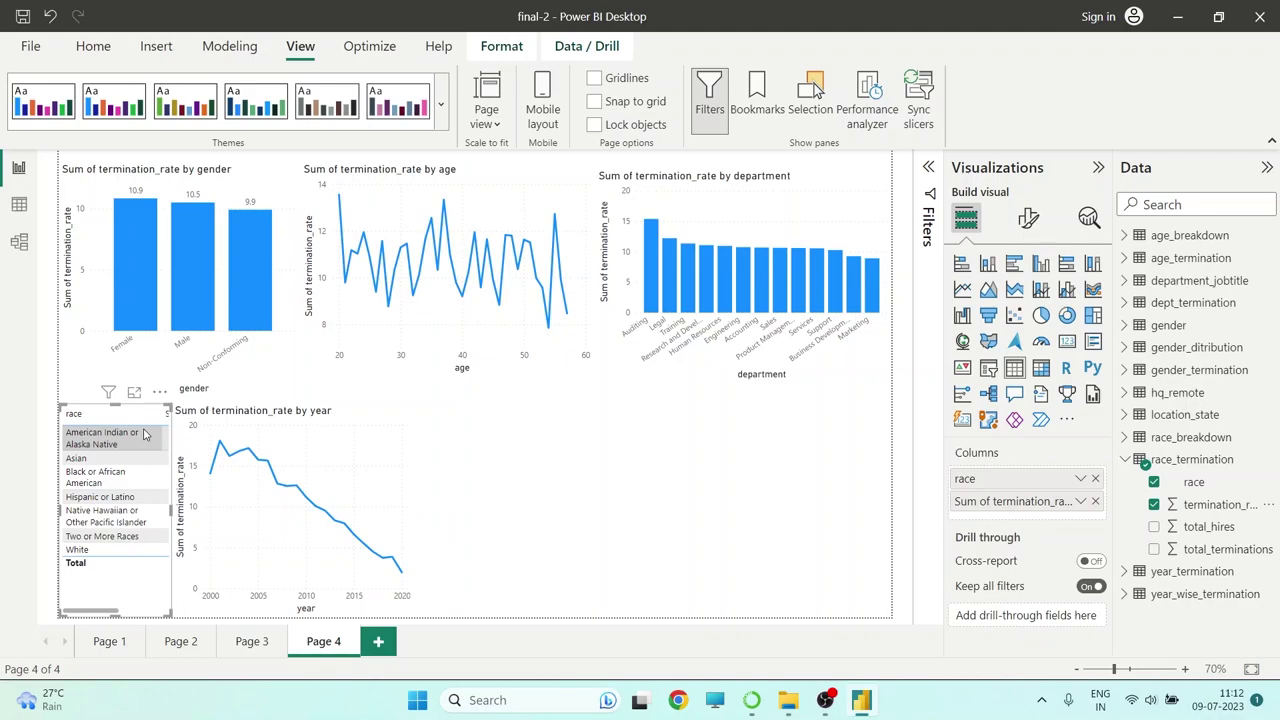
Move the race visual beside the year chart, resize it, and make it a stacked column chart
left_click_drag(143, 433, 543, 433)
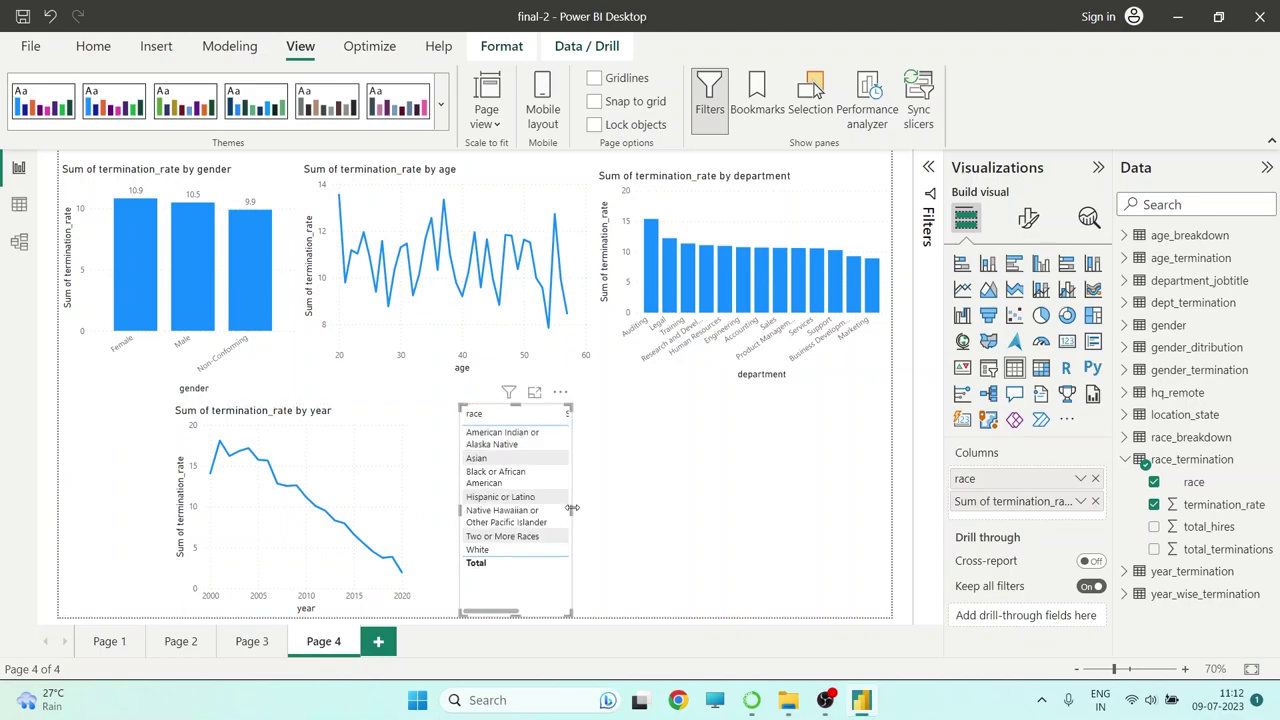
left_click_drag(573, 510, 728, 516)
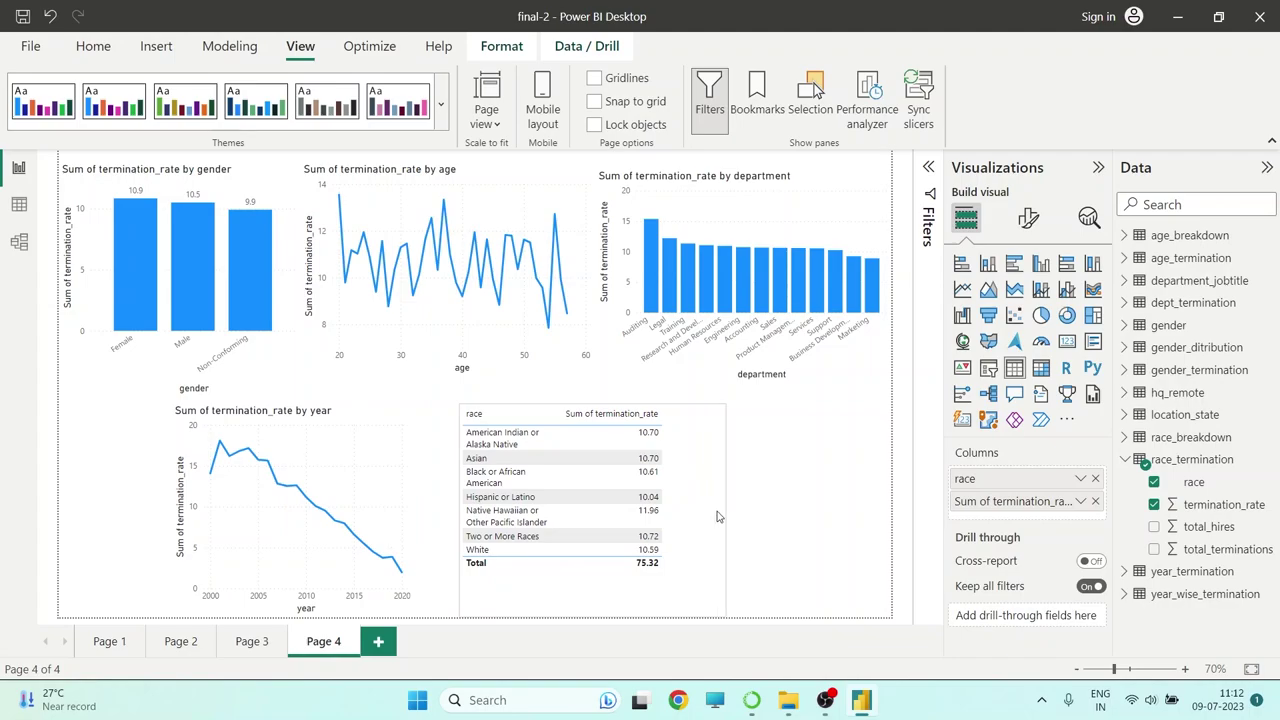
left_click_drag(717, 516, 701, 516)
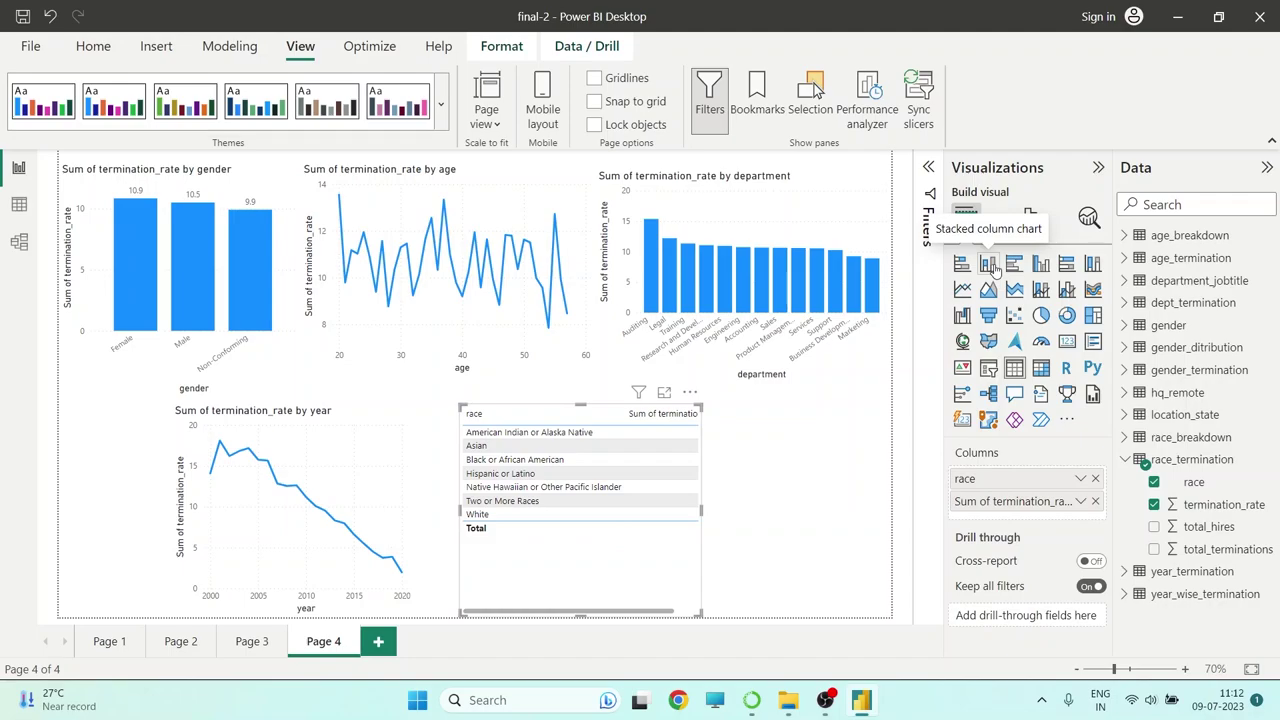
left_click(990, 265)
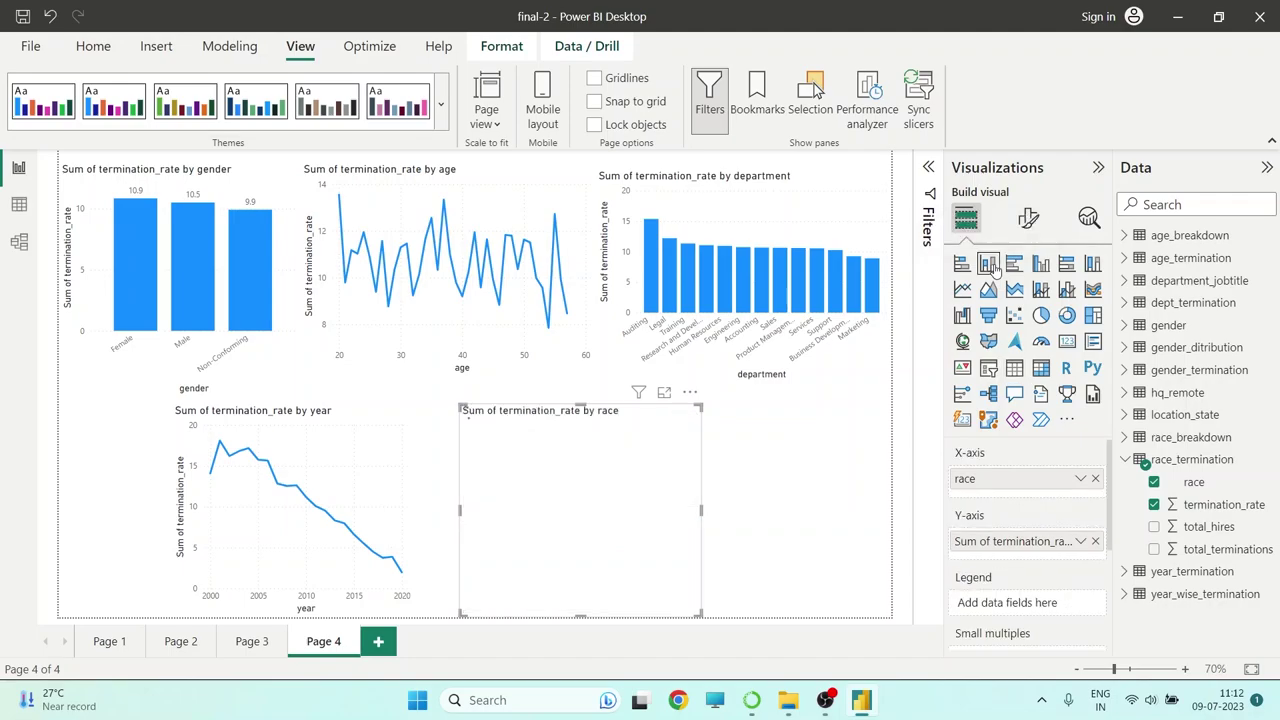
left_click_drag(701, 514, 766, 514)
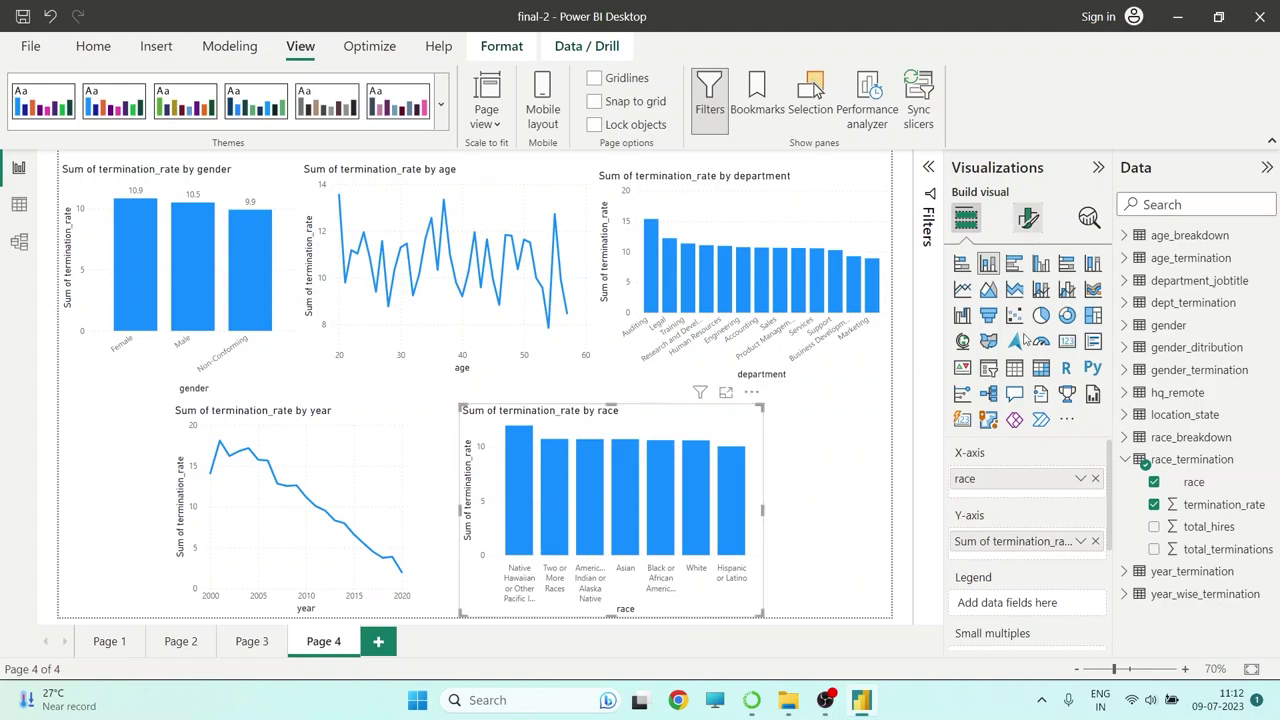
Turn on data labels for the race column chart
left_click(1028, 218)
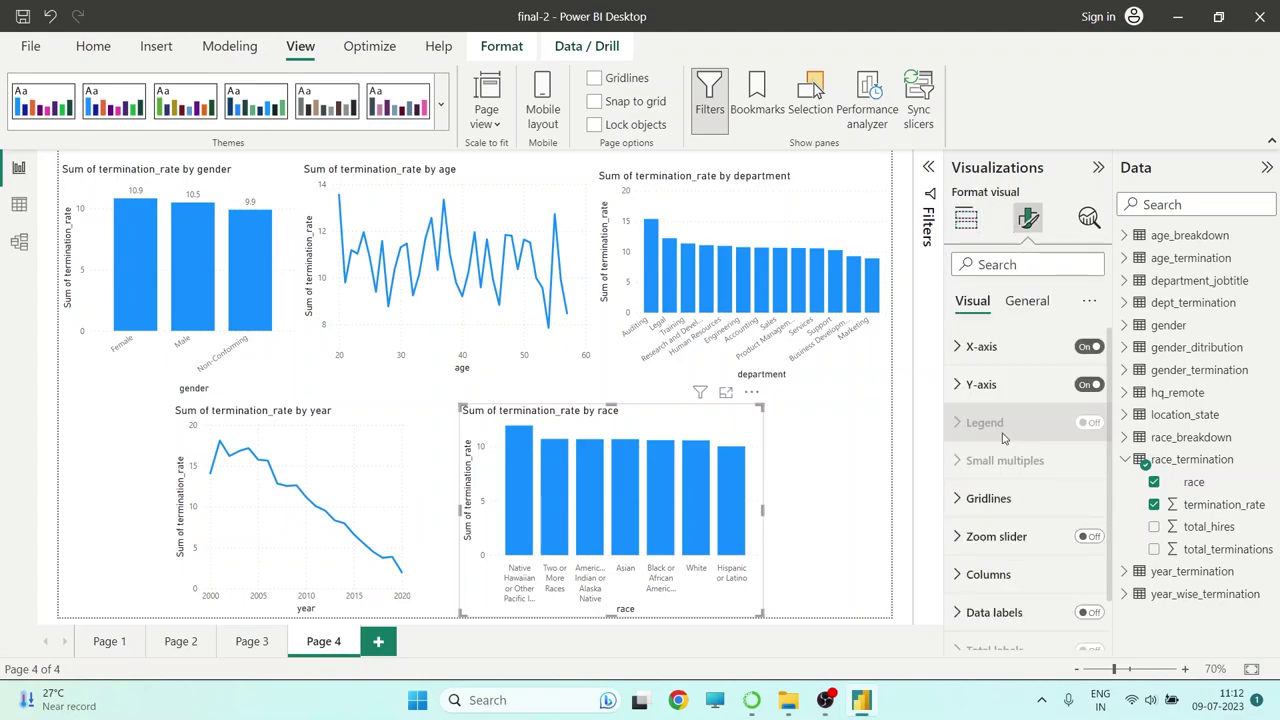
left_click(1090, 612)
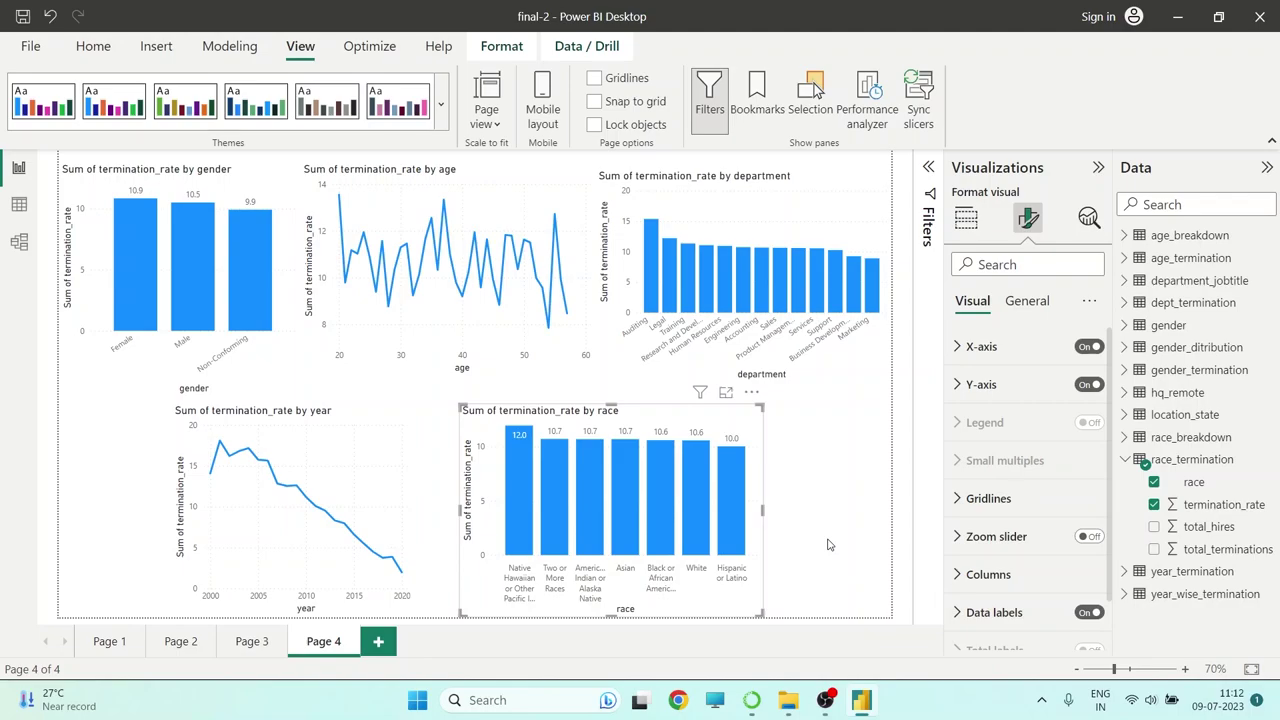
mouse_move(577, 470)
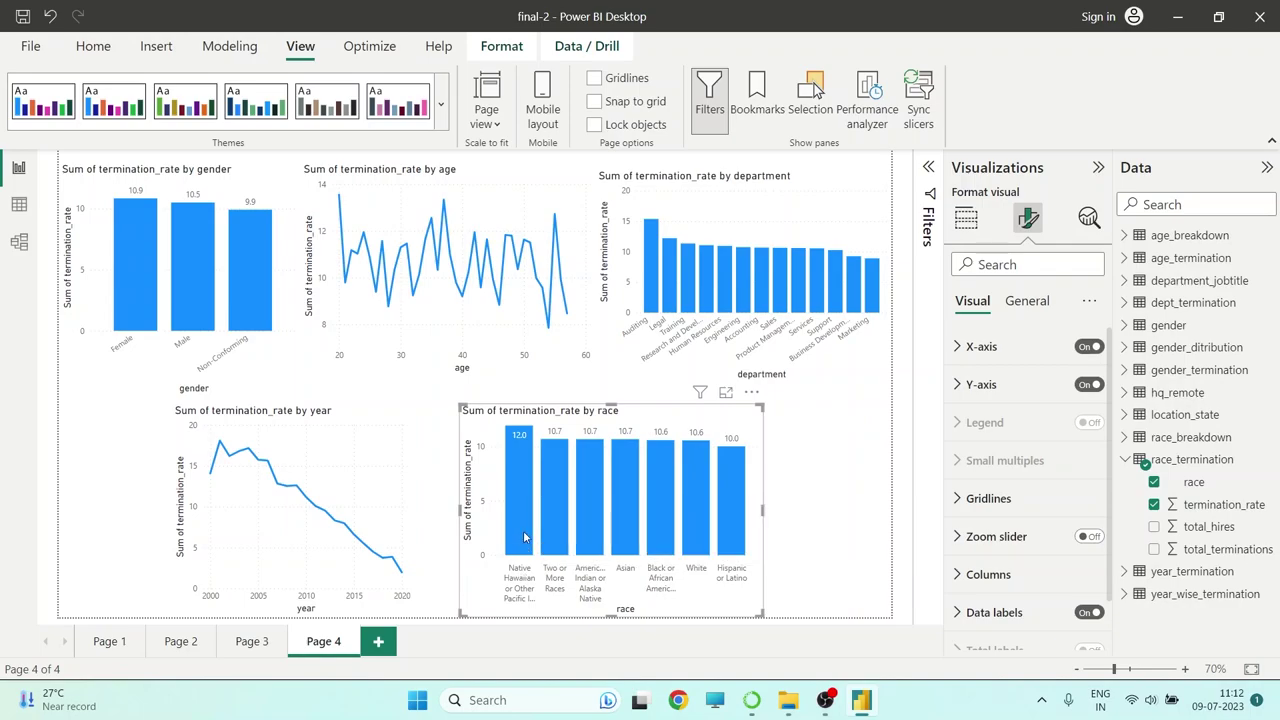
mouse_move(524, 537)
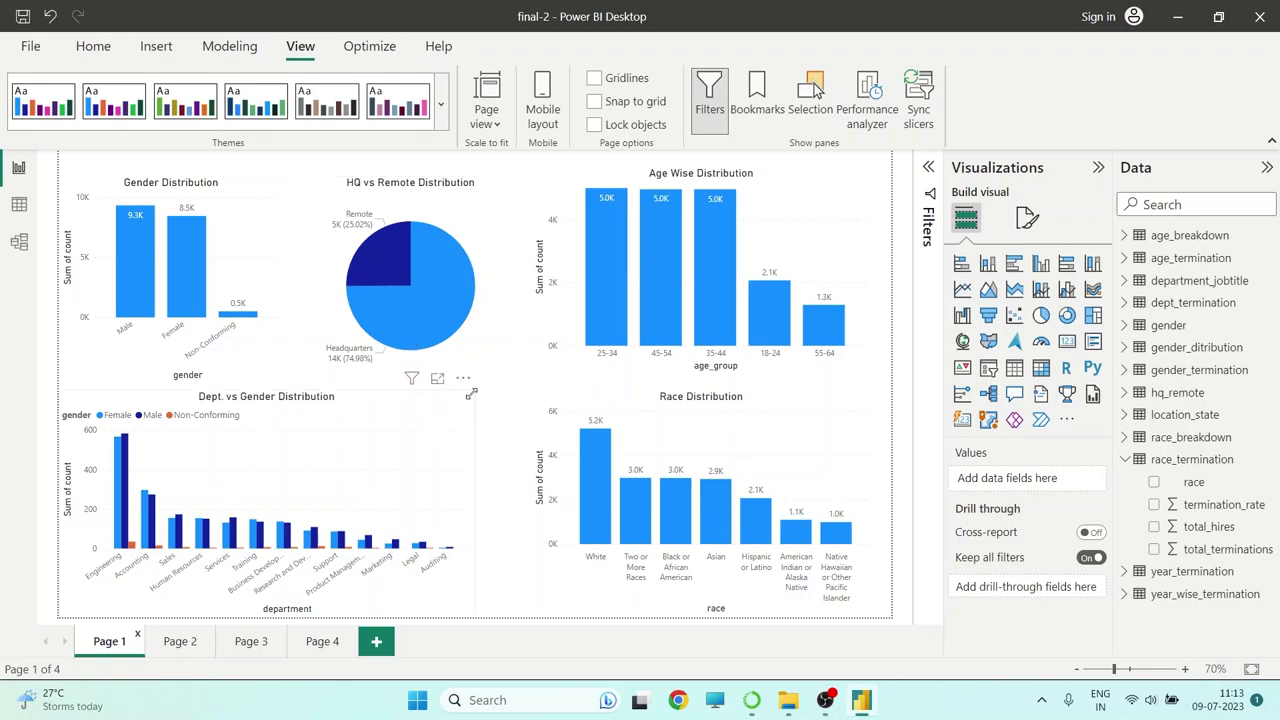
Resize the Dept. vs Gender chart and widen and lower the Race Distribution chart
left_click_drag(471, 394, 460, 411)
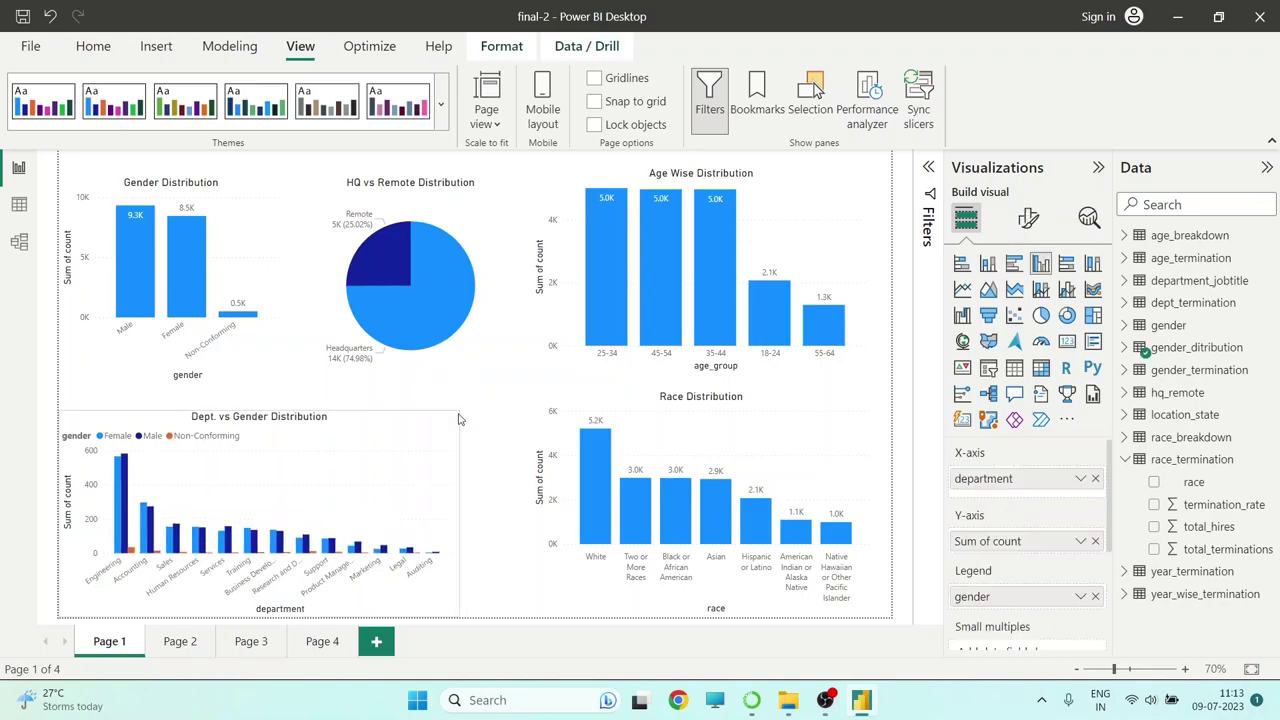
left_click(537, 455)
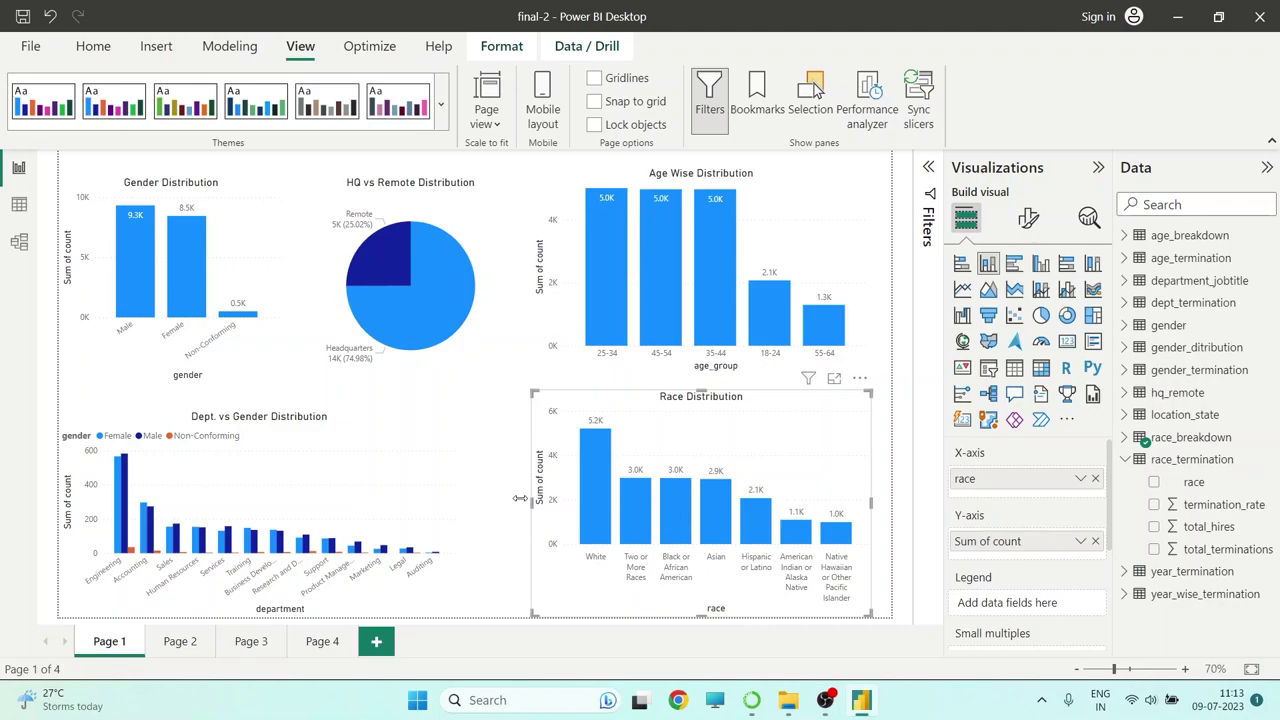
left_click_drag(520, 498, 460, 500)
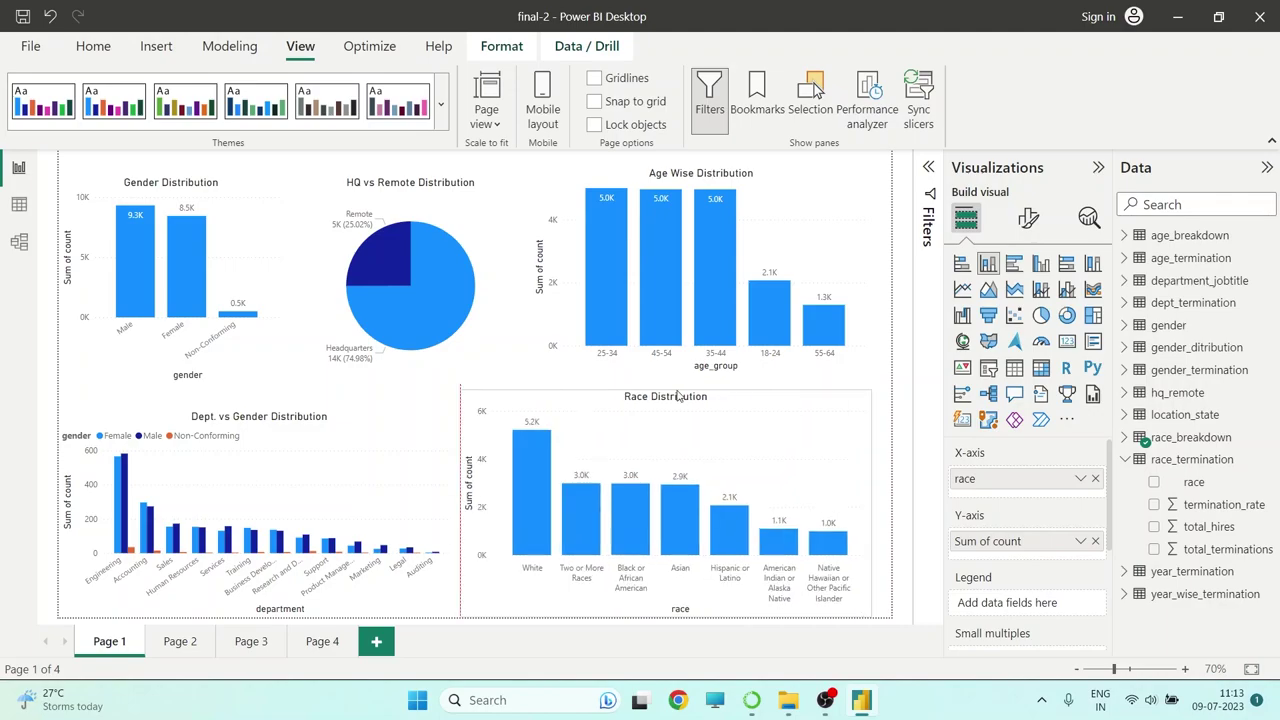
left_click_drag(666, 390, 666, 410)
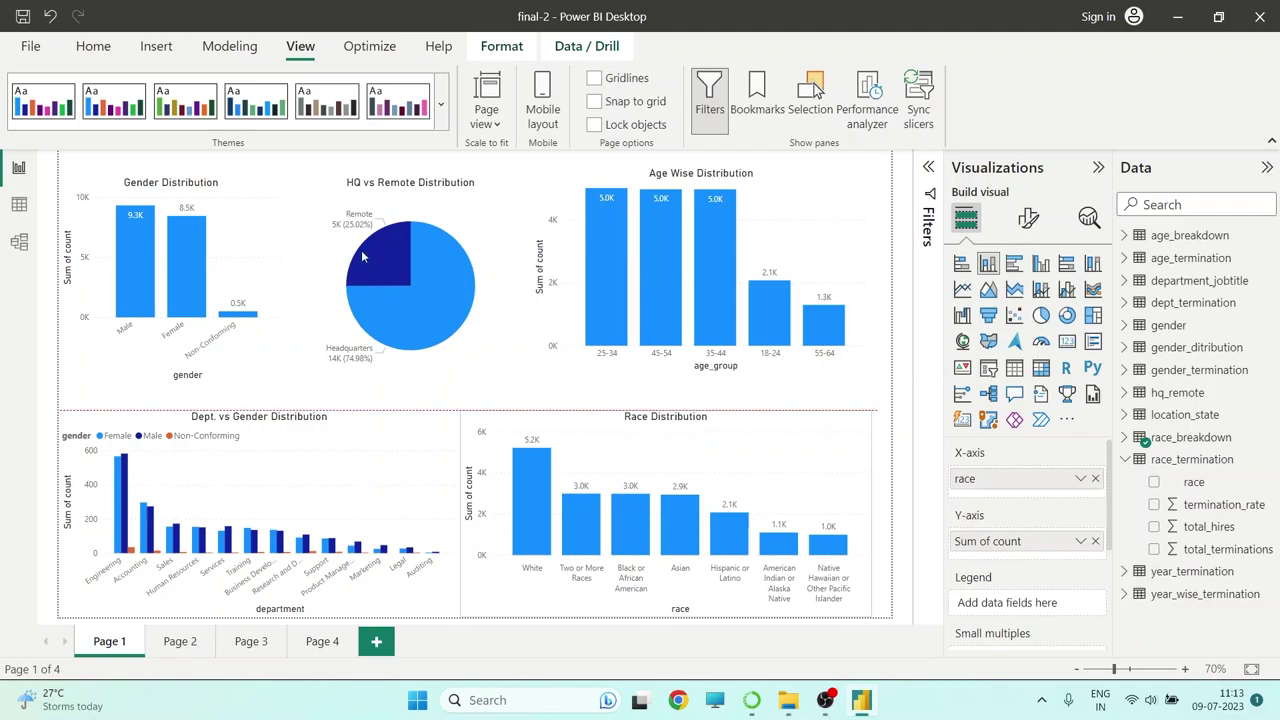
Shift the Gender Distribution and HQ vs Remote charts down and widen the Age Wise Distribution chart
left_click(140, 280)
left_click_drag(222, 281, 220, 375)
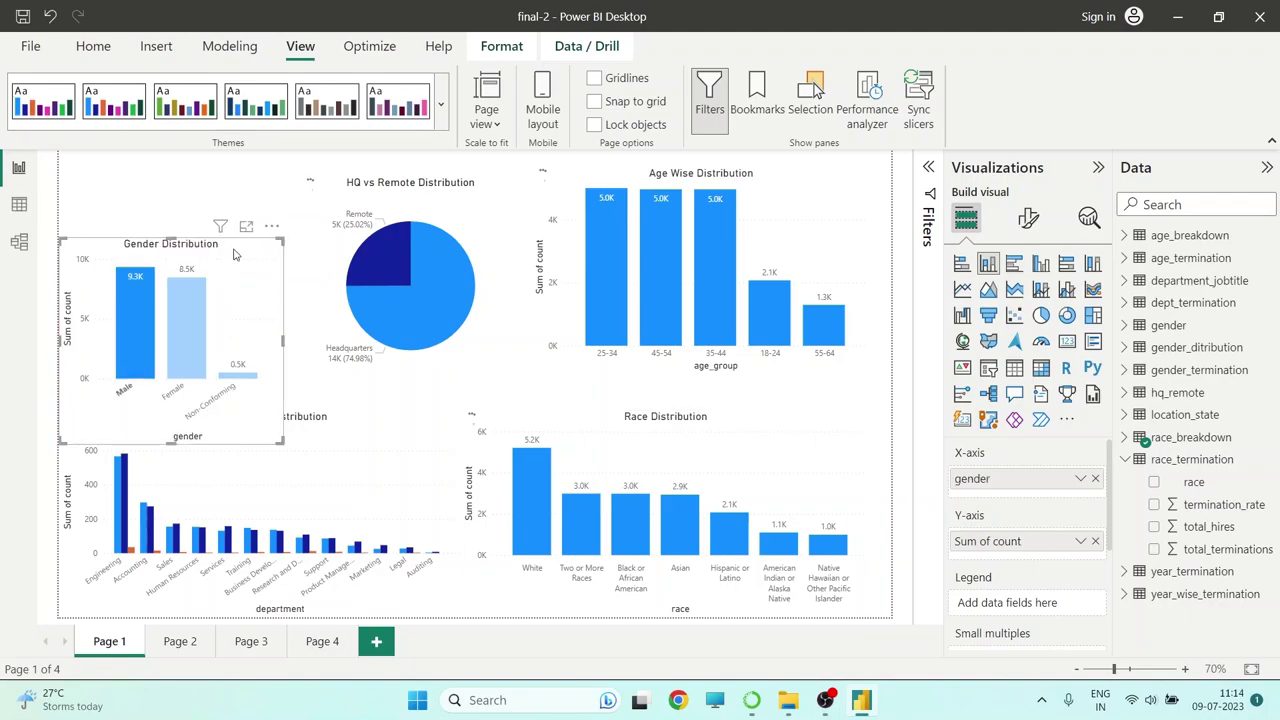
key("ctrl+z")
left_click_drag(235, 254, 236, 279)
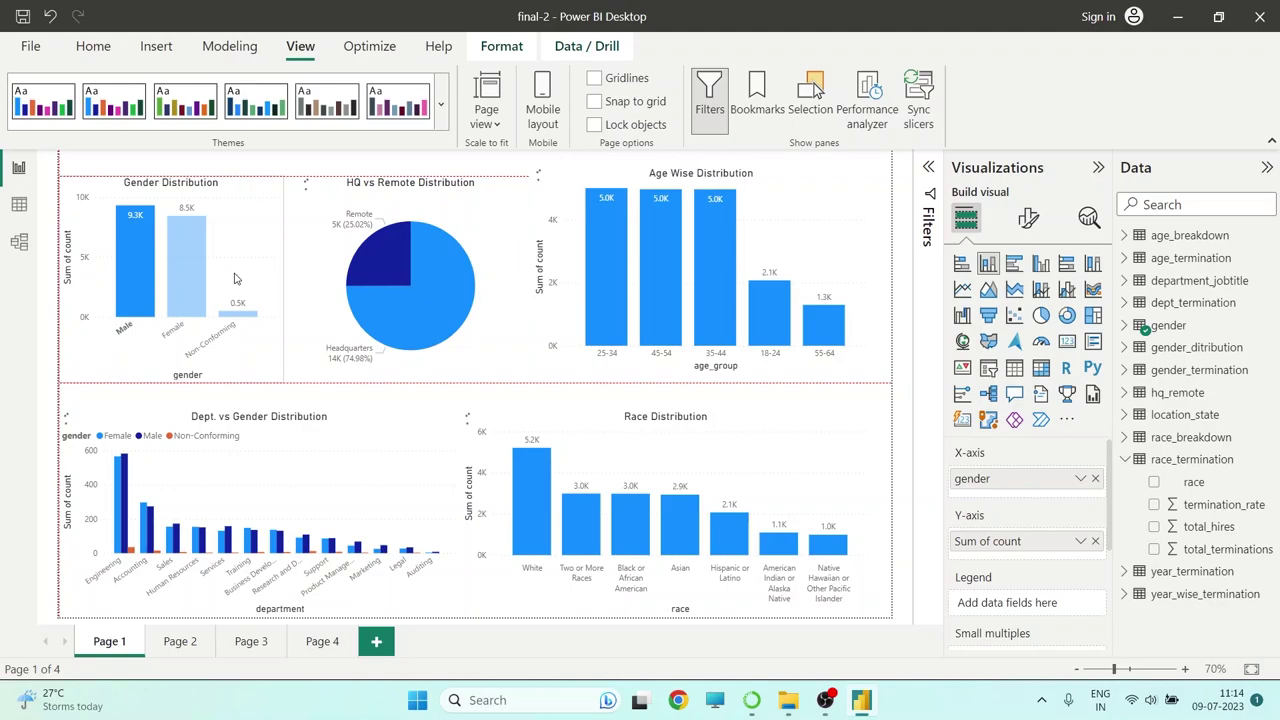
left_click_drag(235, 279, 235, 286)
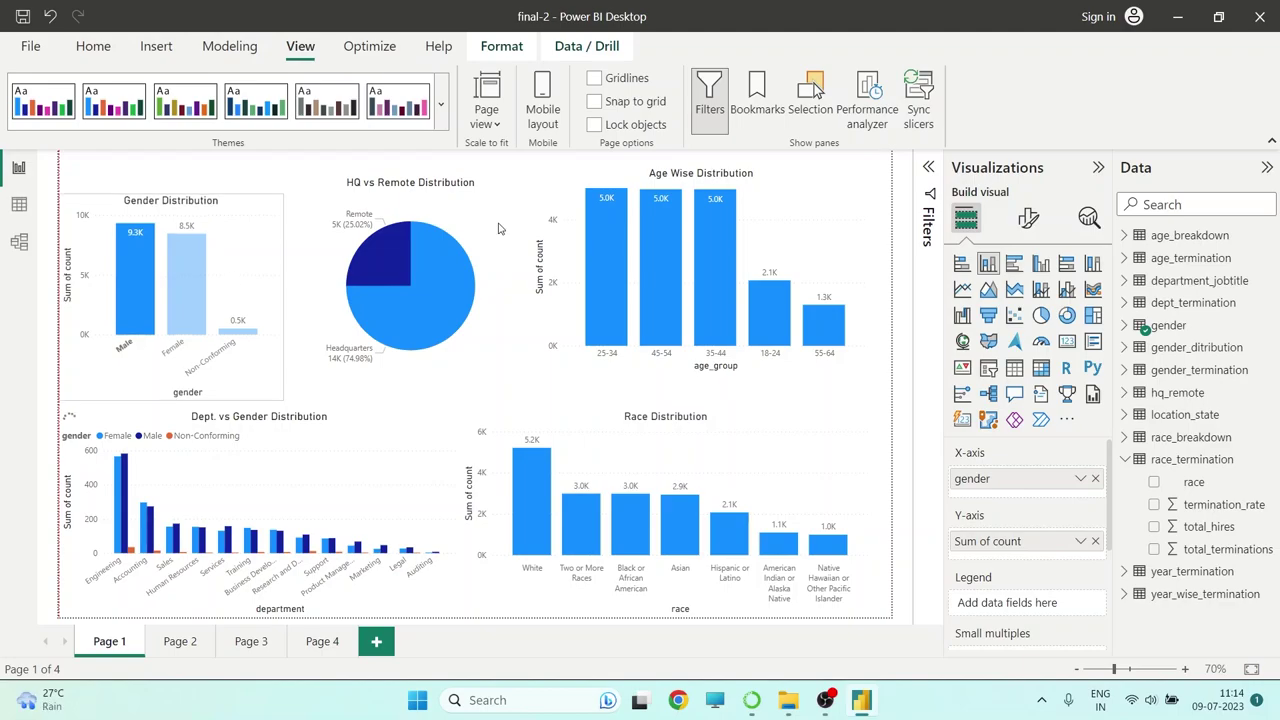
left_click_drag(490, 227, 585, 248)
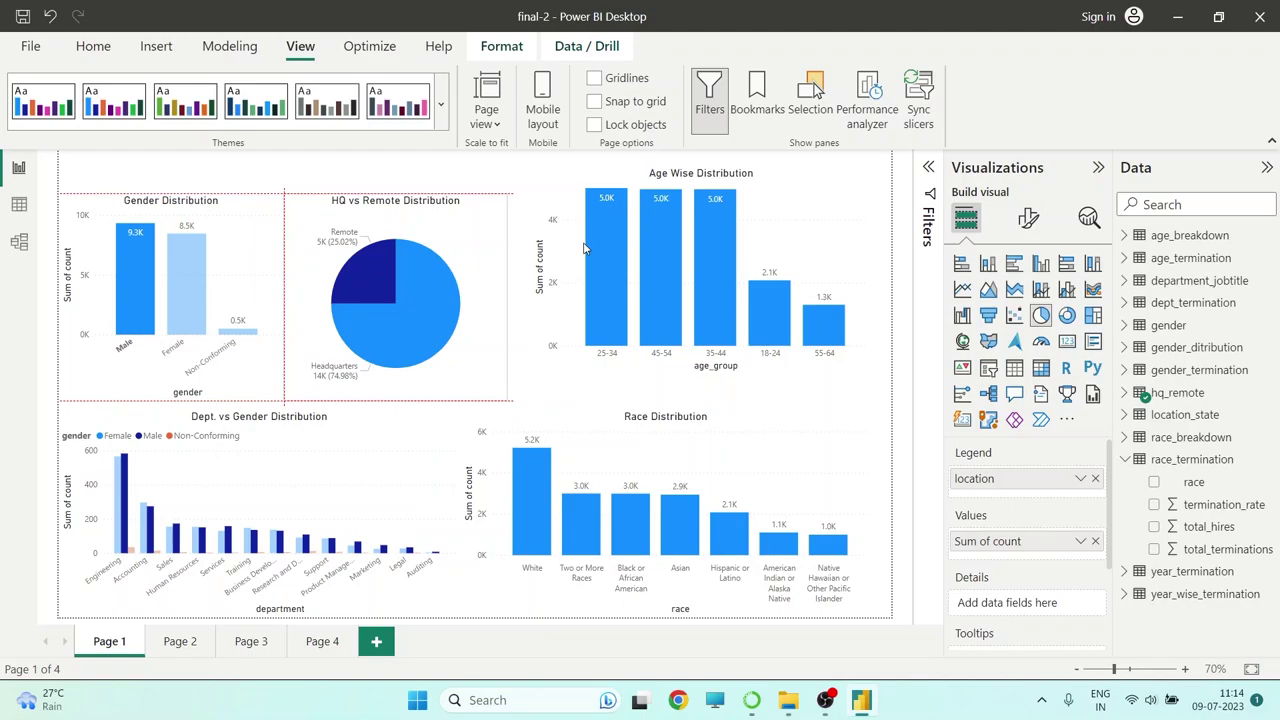
left_click_drag(585, 248, 562, 275)
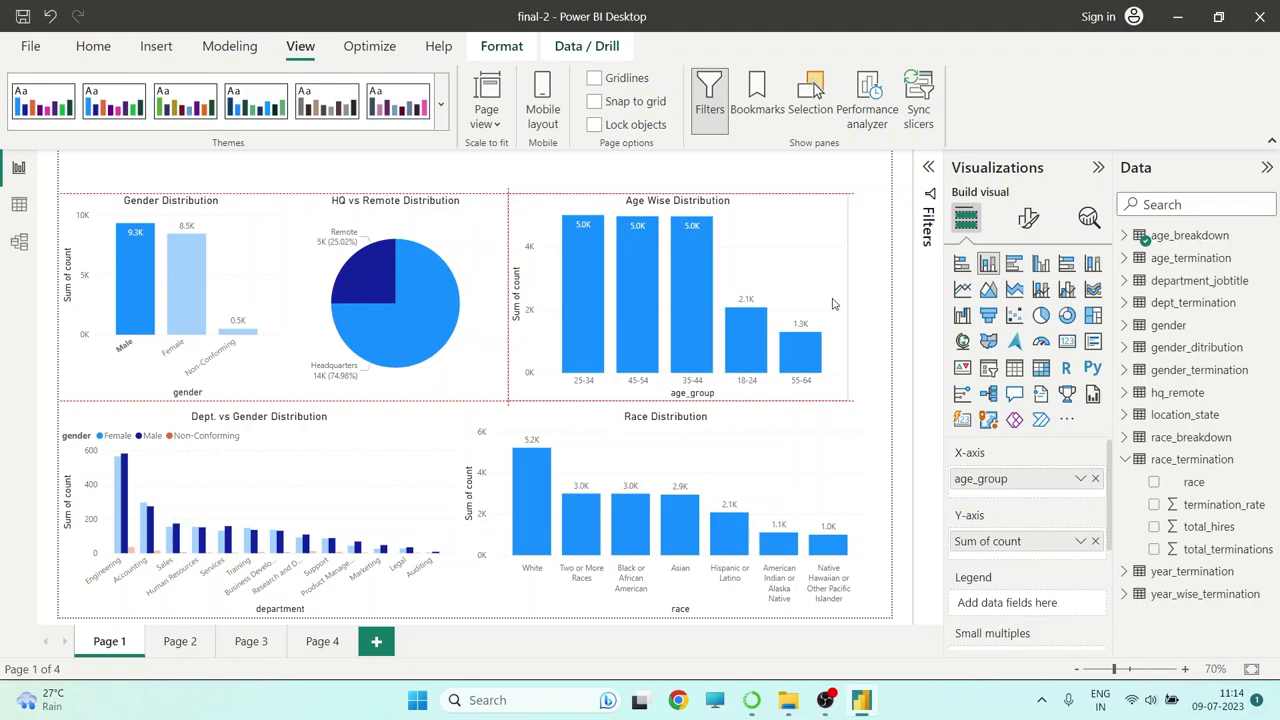
left_click_drag(834, 304, 871, 306)
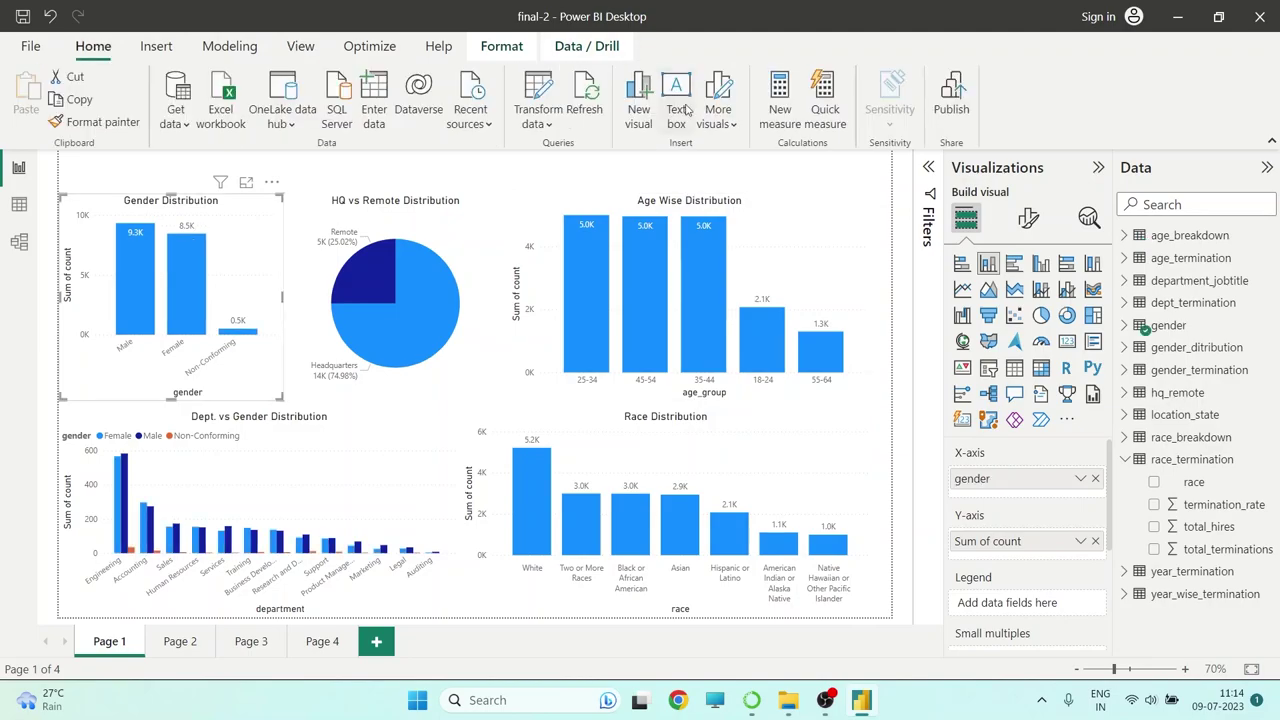
Insert a text box reading 'HR Analytics Dashboard' and set its font size to 36
left_click(686, 110)
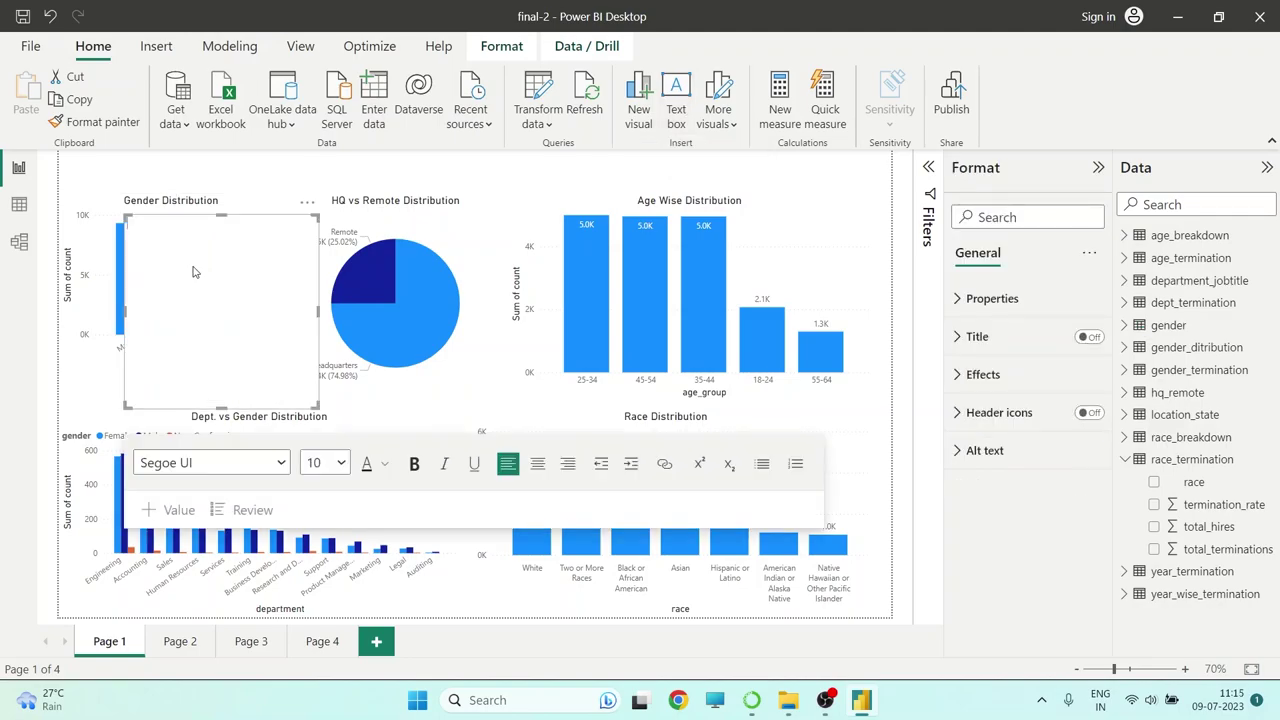
type("HR Analy")
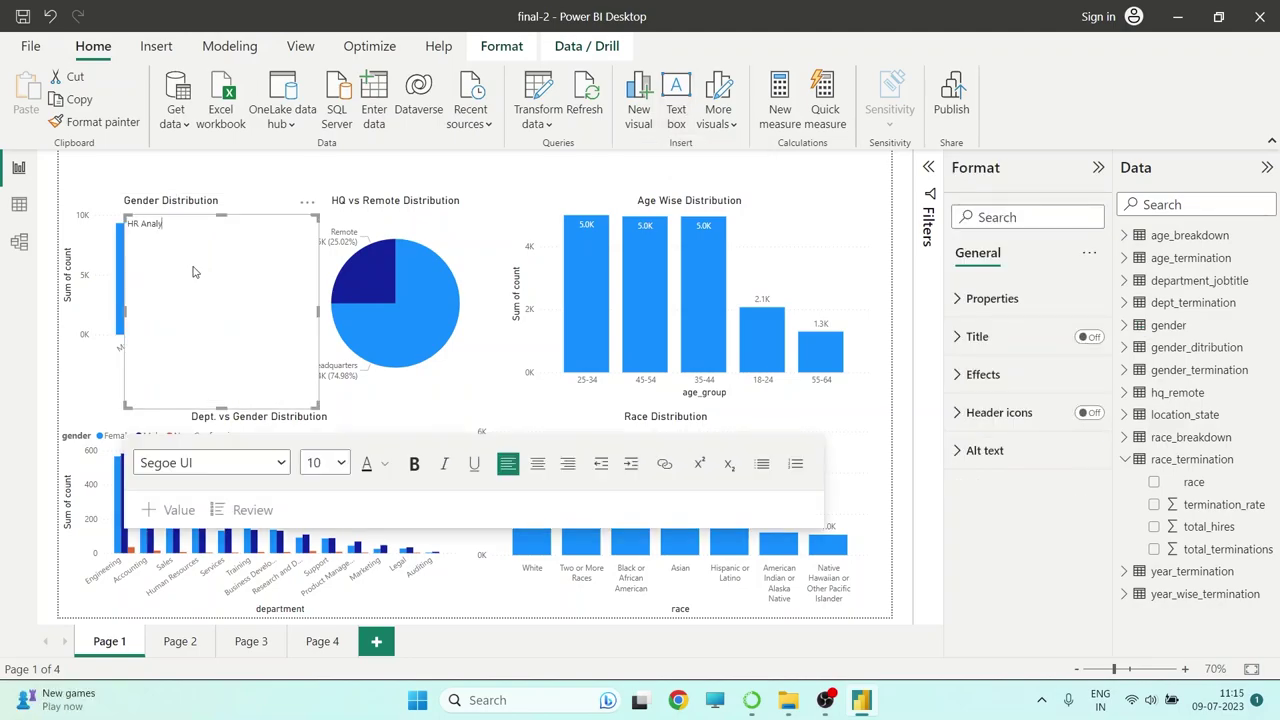
type("tics Dashboard")
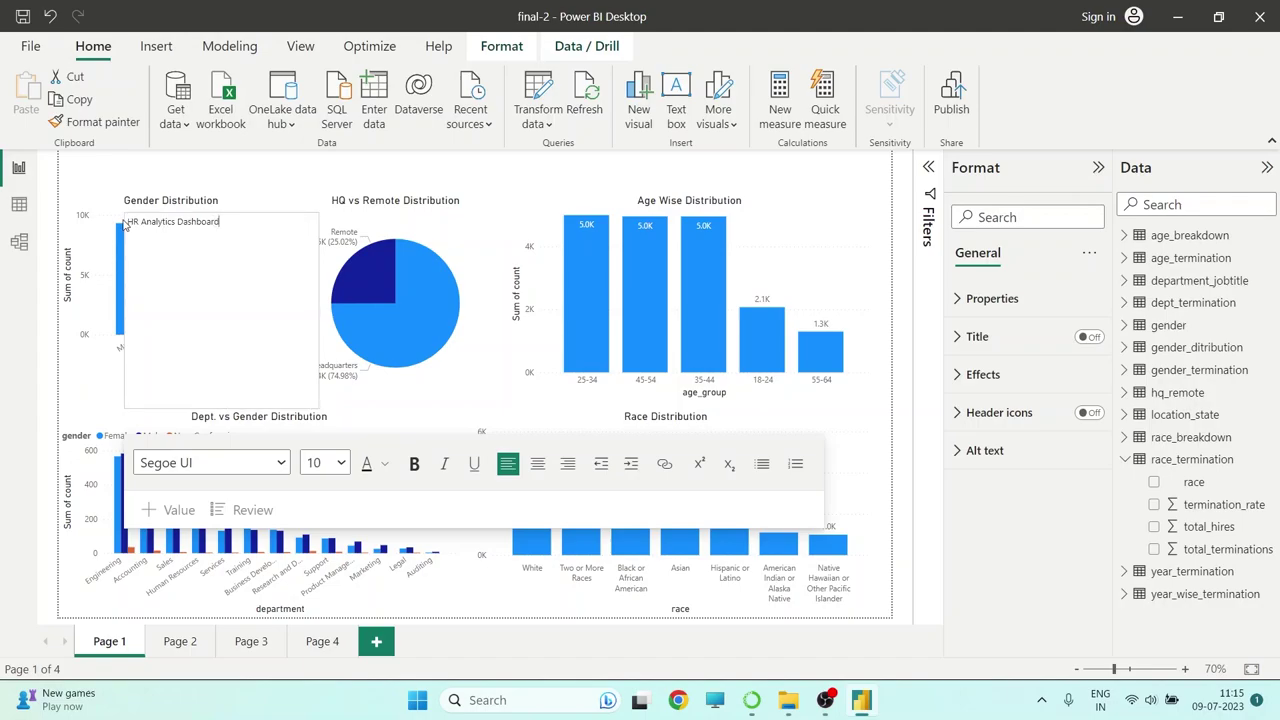
left_click_drag(125, 224, 221, 222)
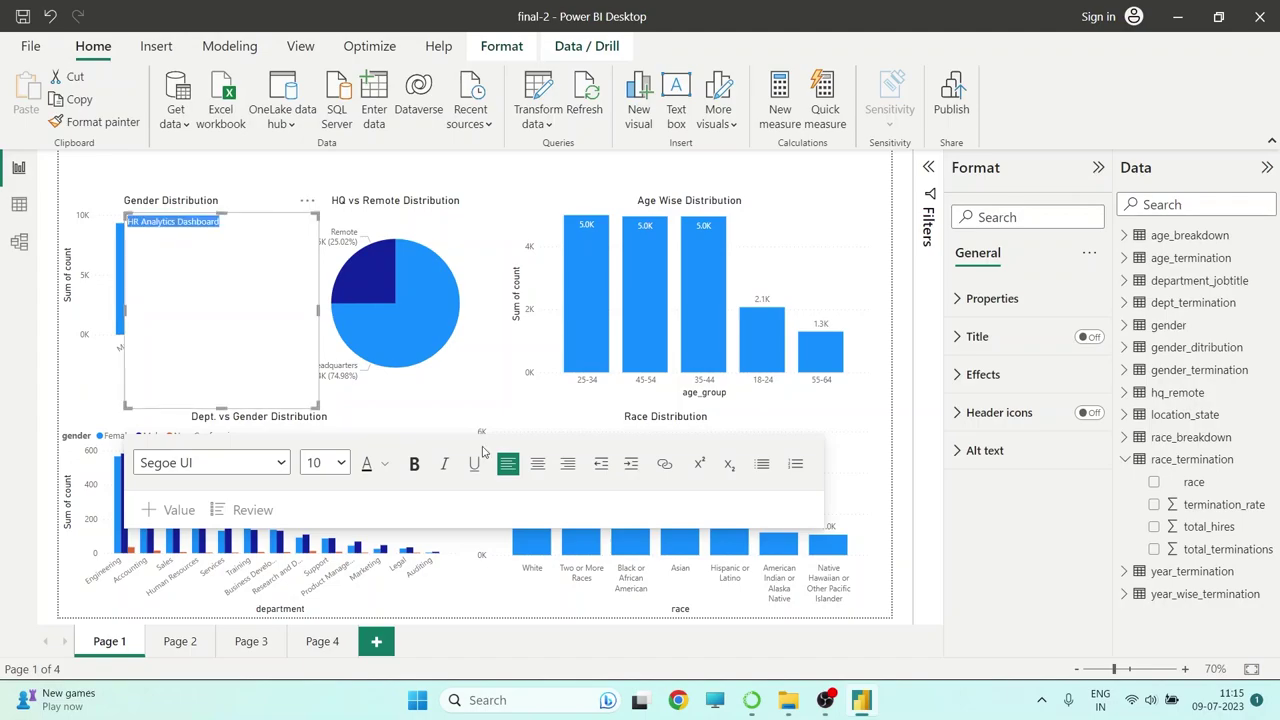
left_click(343, 462)
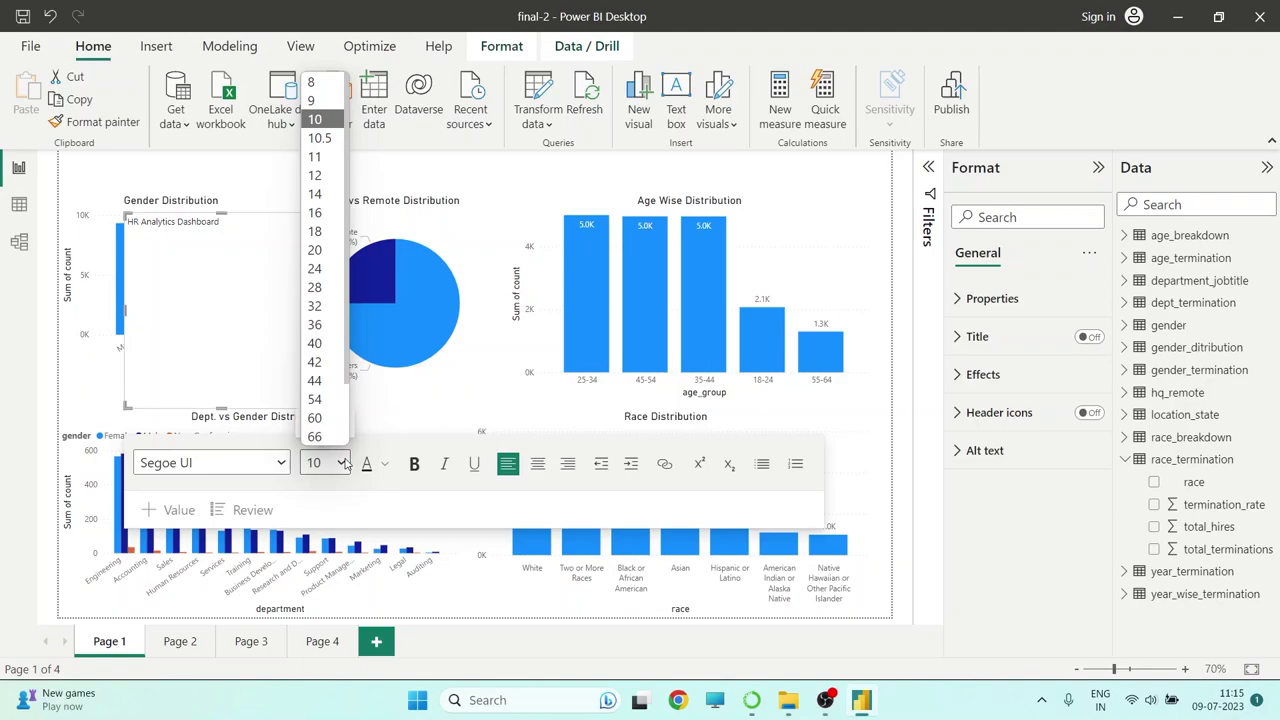
left_click(324, 328)
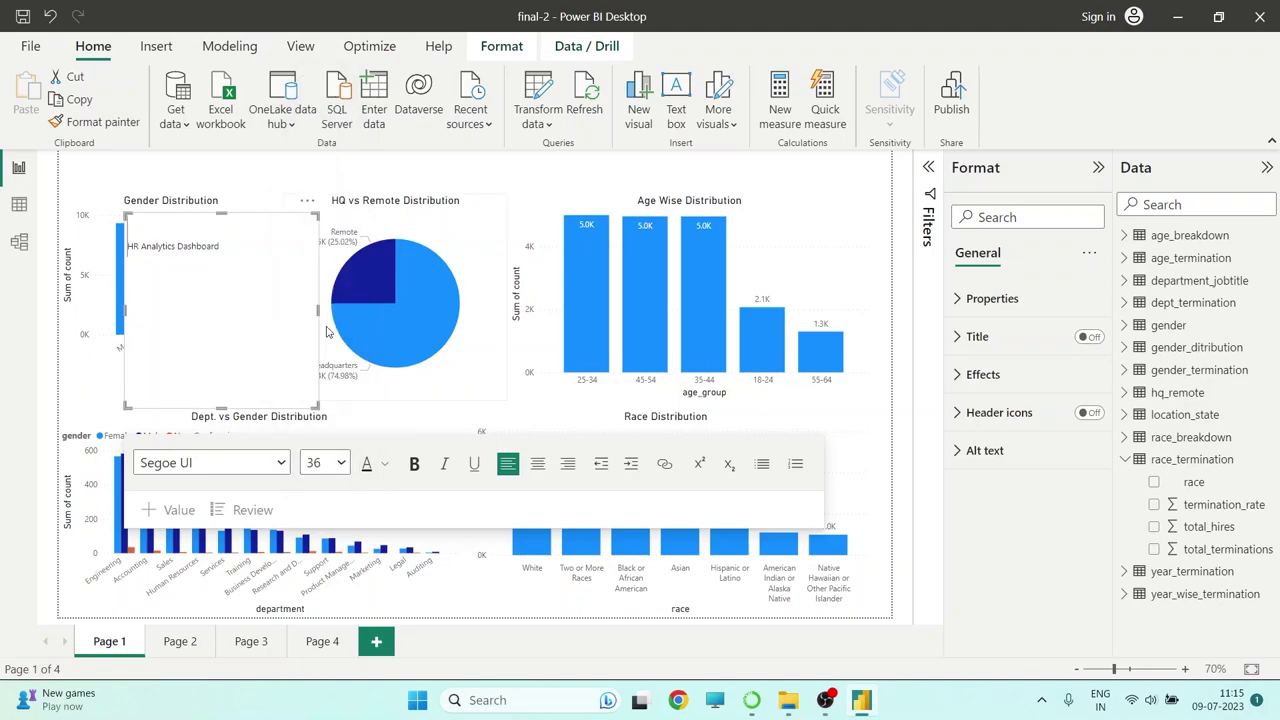
Reapply 36-point size to the whole title text and widen the text box
triple_click(210, 243)
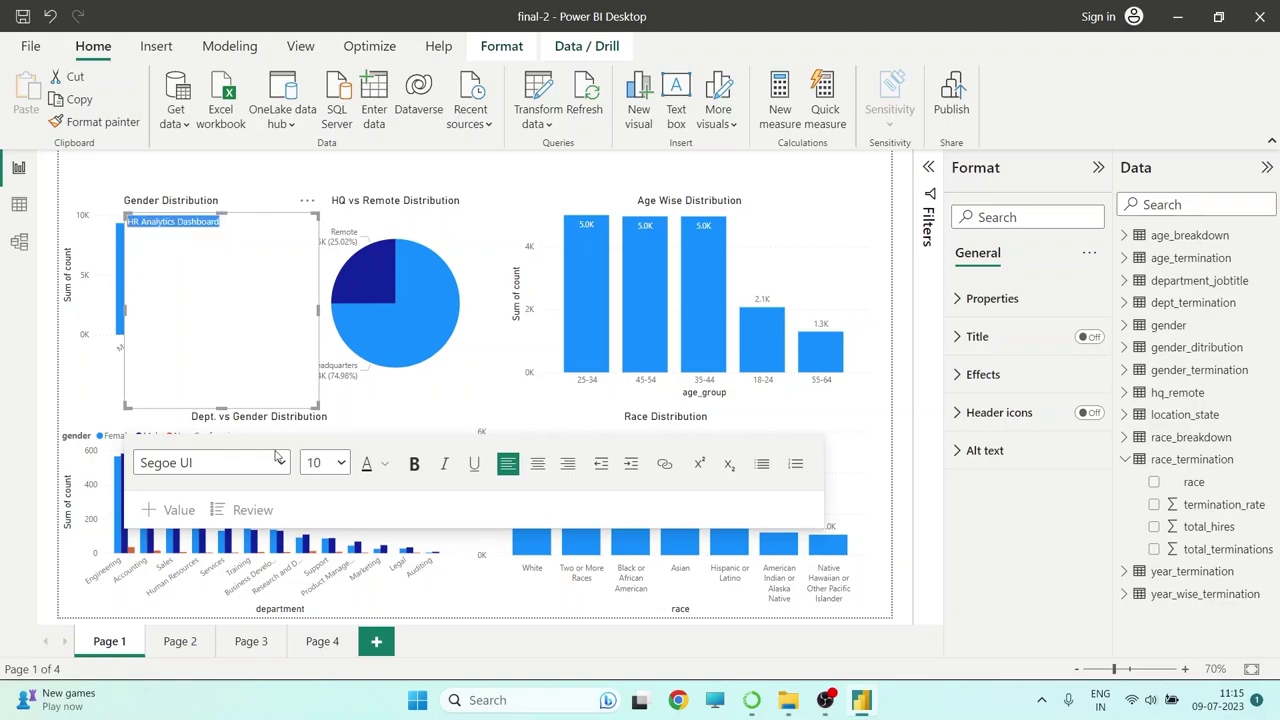
left_click(339, 463)
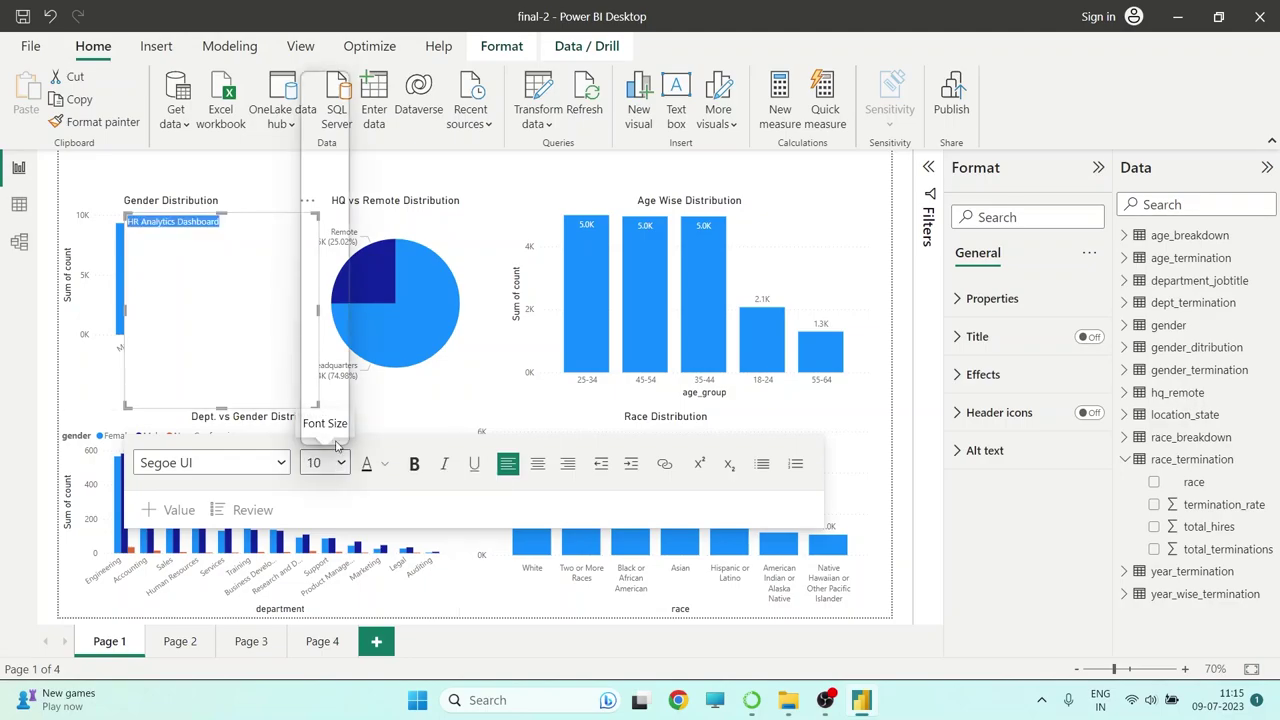
left_click(320, 319)
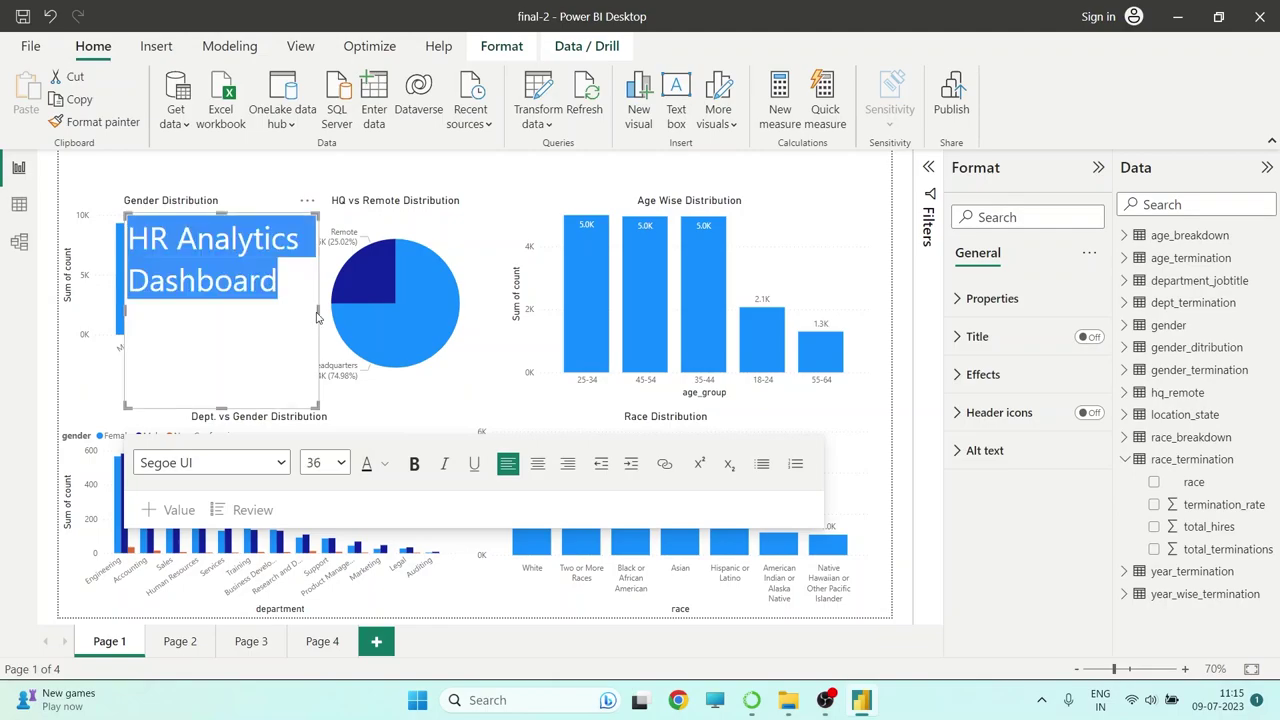
left_click_drag(317, 318, 474, 303)
Make the title bold and dark purple, widening the box and trimming its height to one line
left_click(413, 463)
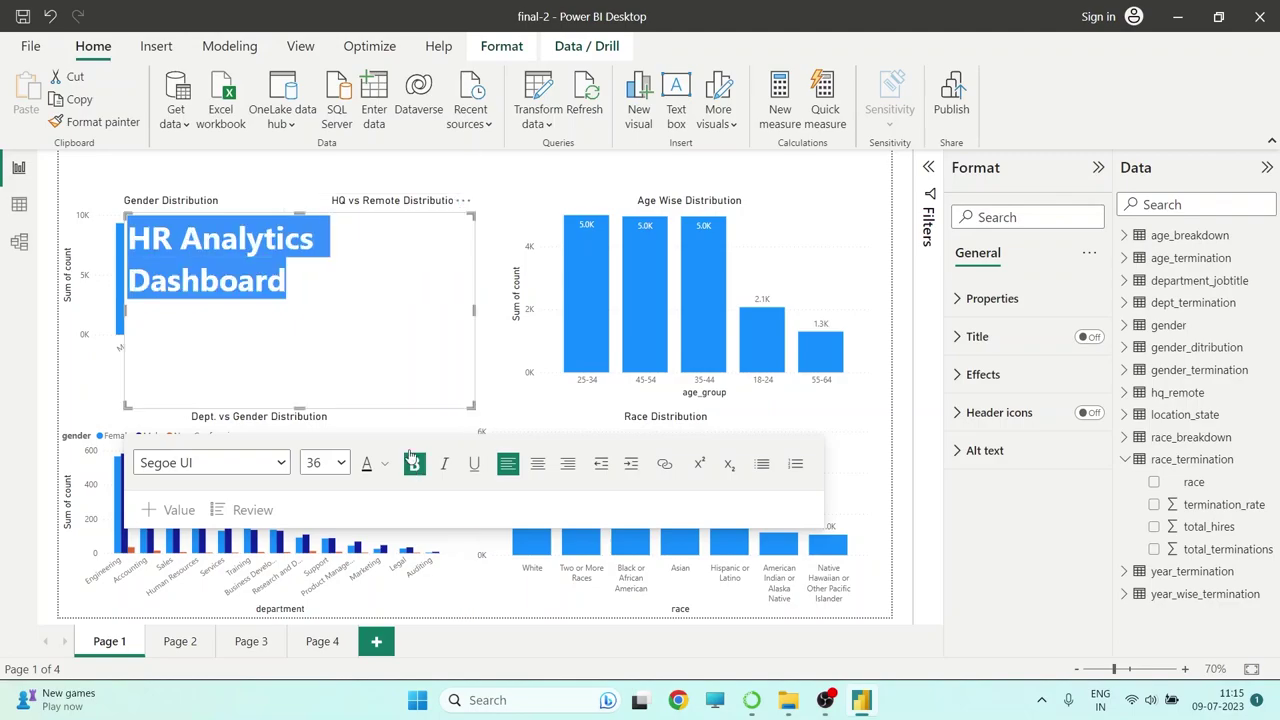
left_click_drag(484, 322, 506, 313)
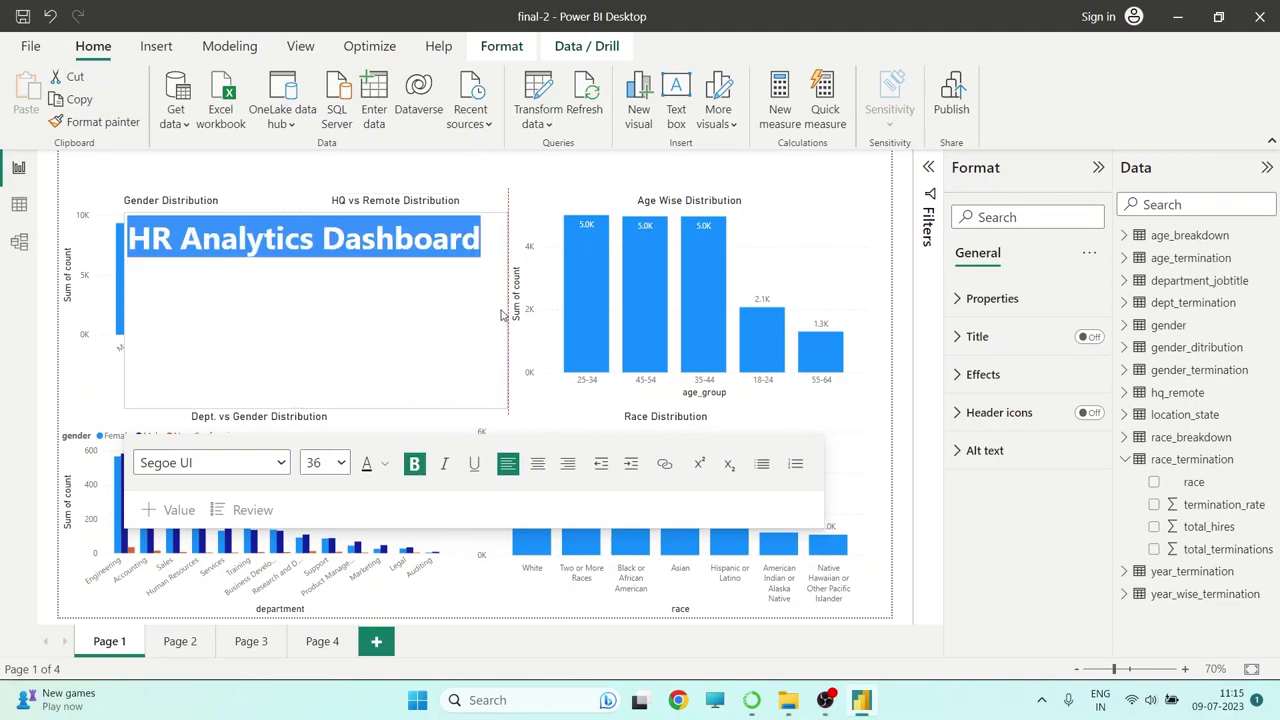
left_click(387, 465)
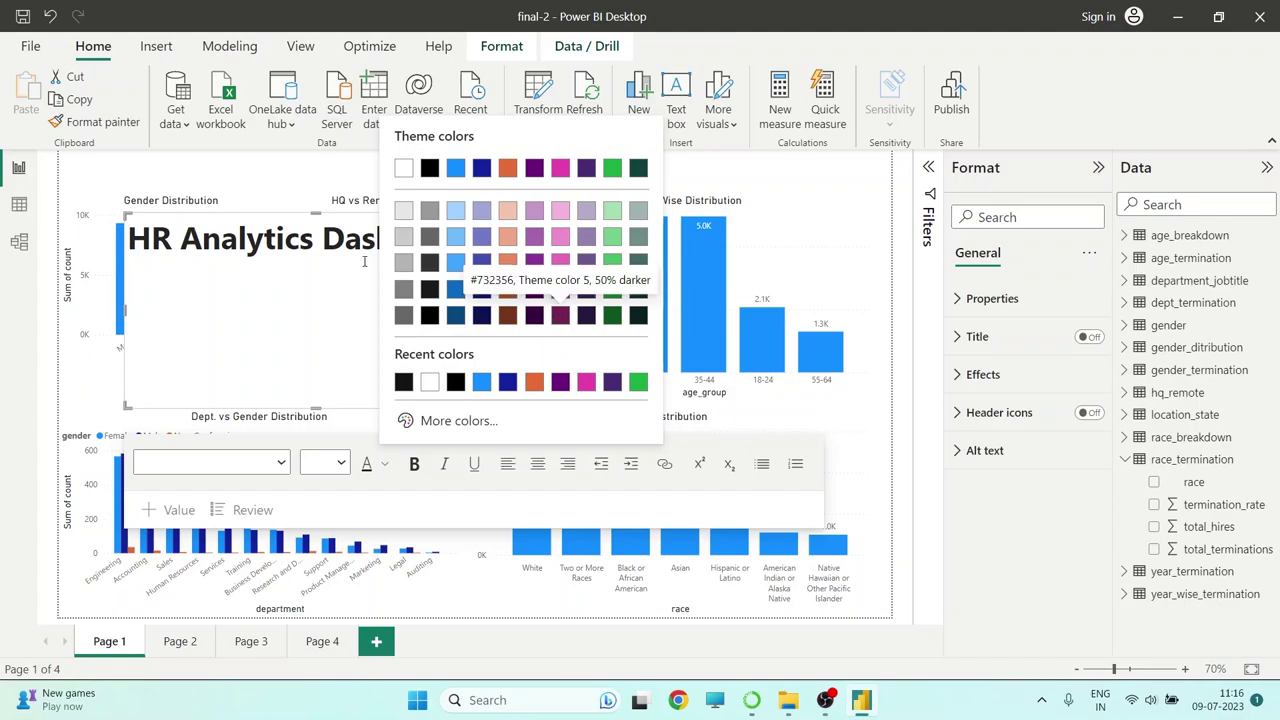
key("Escape")
left_click(450, 305)
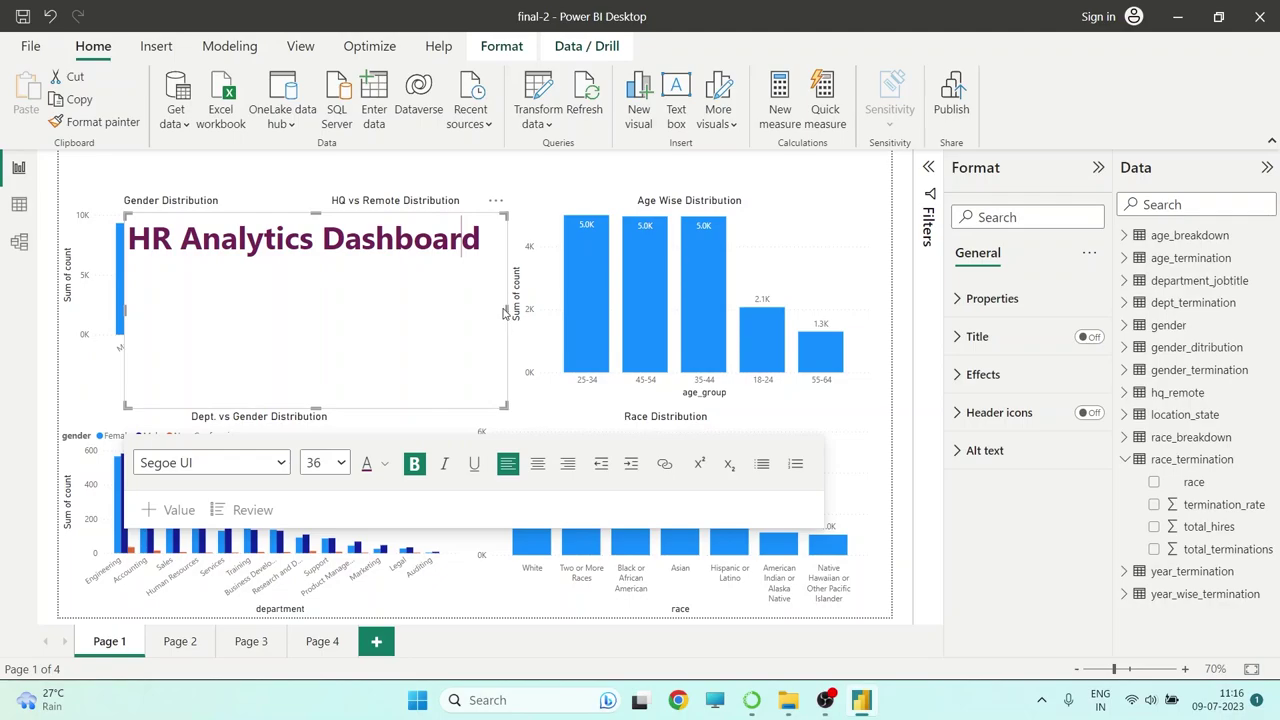
left_click_drag(337, 346, 355, 265)
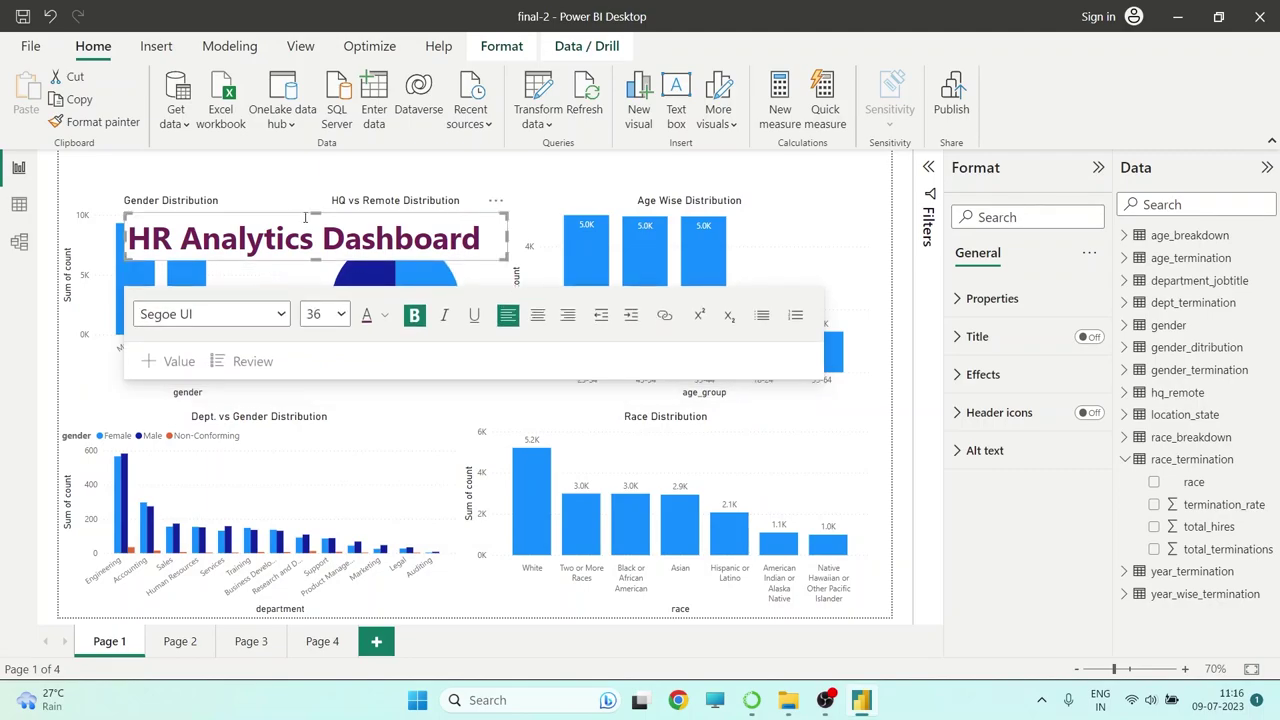
Centre-align the title text and move the HQ vs Remote pie chart up and right
left_click(537, 315)
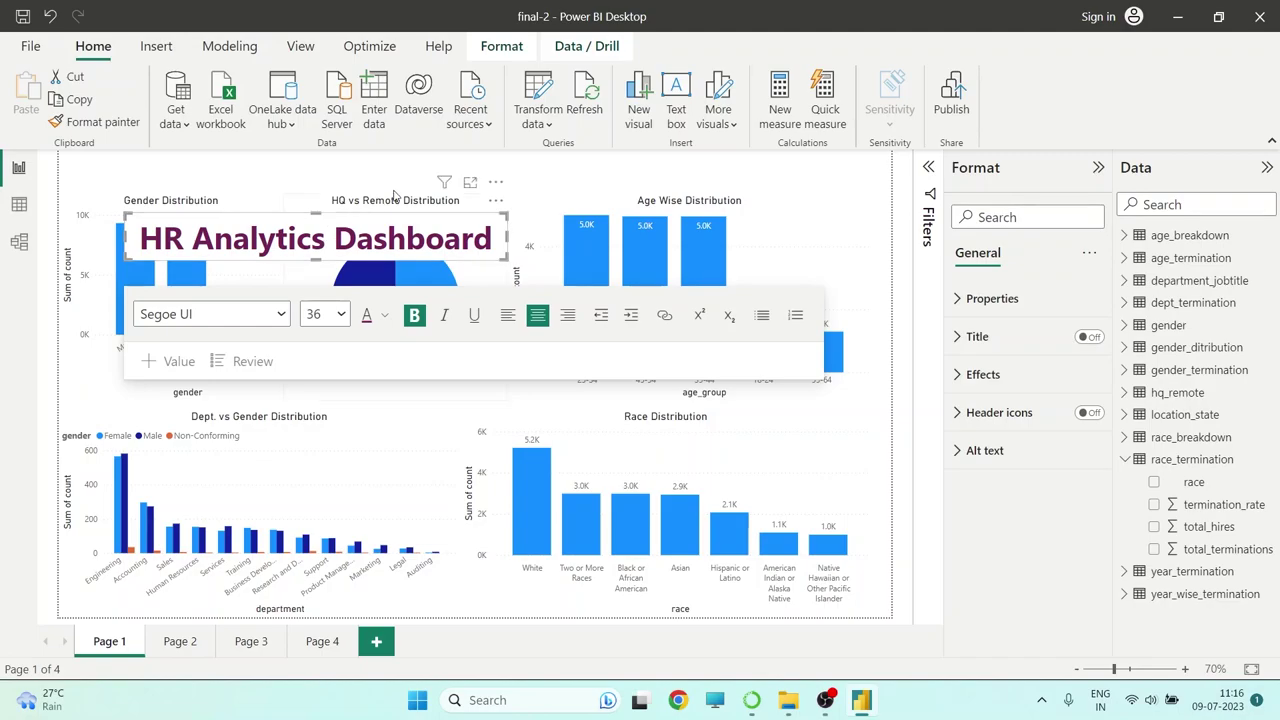
left_click_drag(468, 175, 366, 275)
left_click(341, 215)
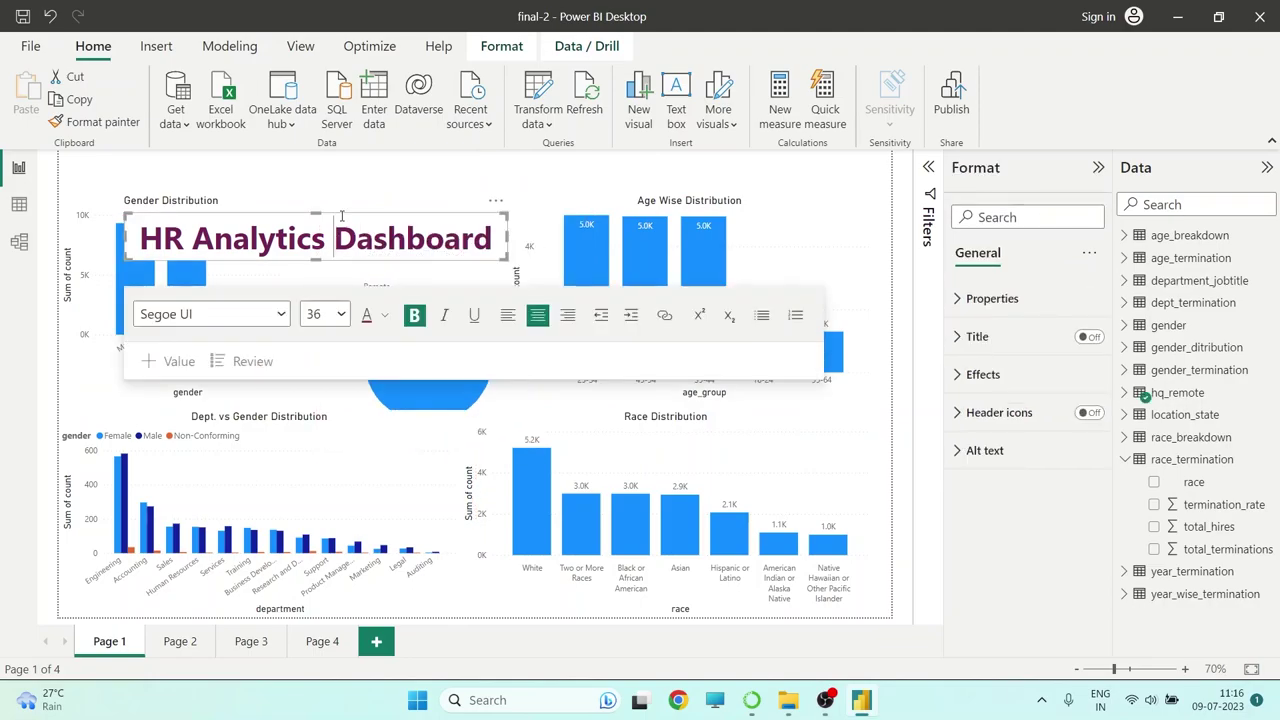
left_click(470, 170)
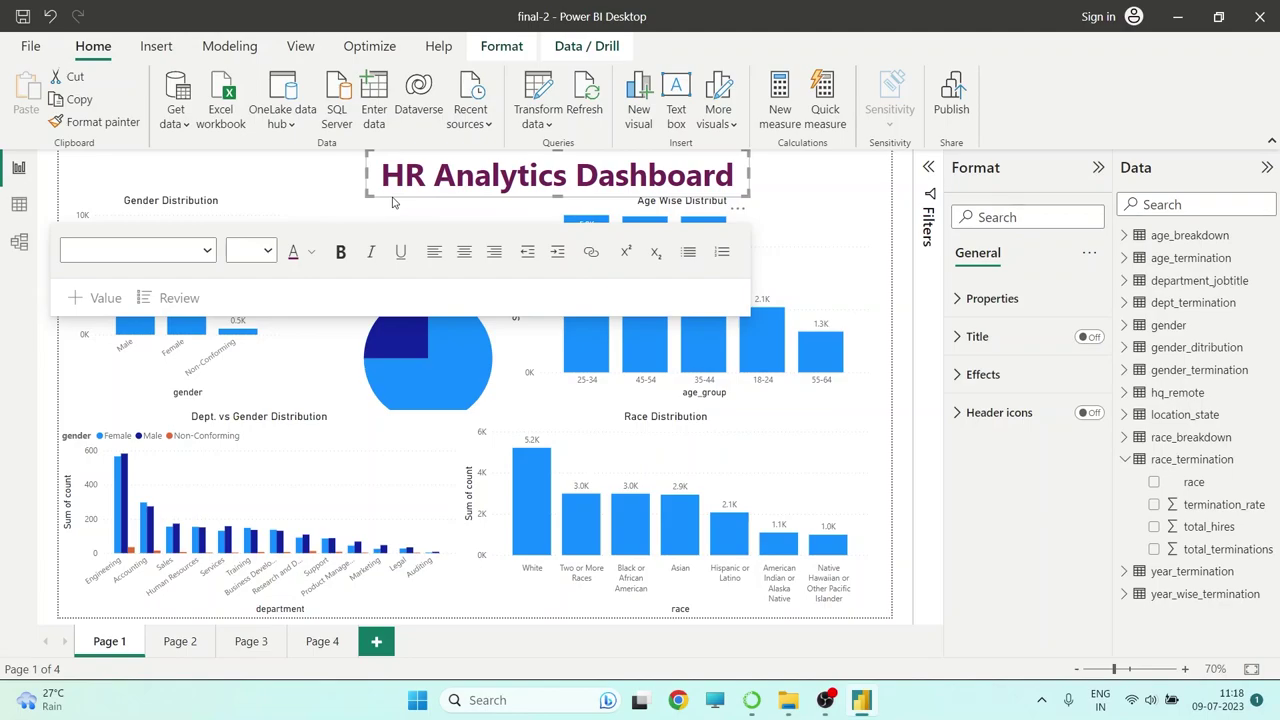
Nudge the title box left into place at the top of the page and stop editing
key("Left")
key("Left")
key("Left")
key("Left")
key("Left")
key("Left")
key("Left")
key("Left")
key("Left")
key("Left")
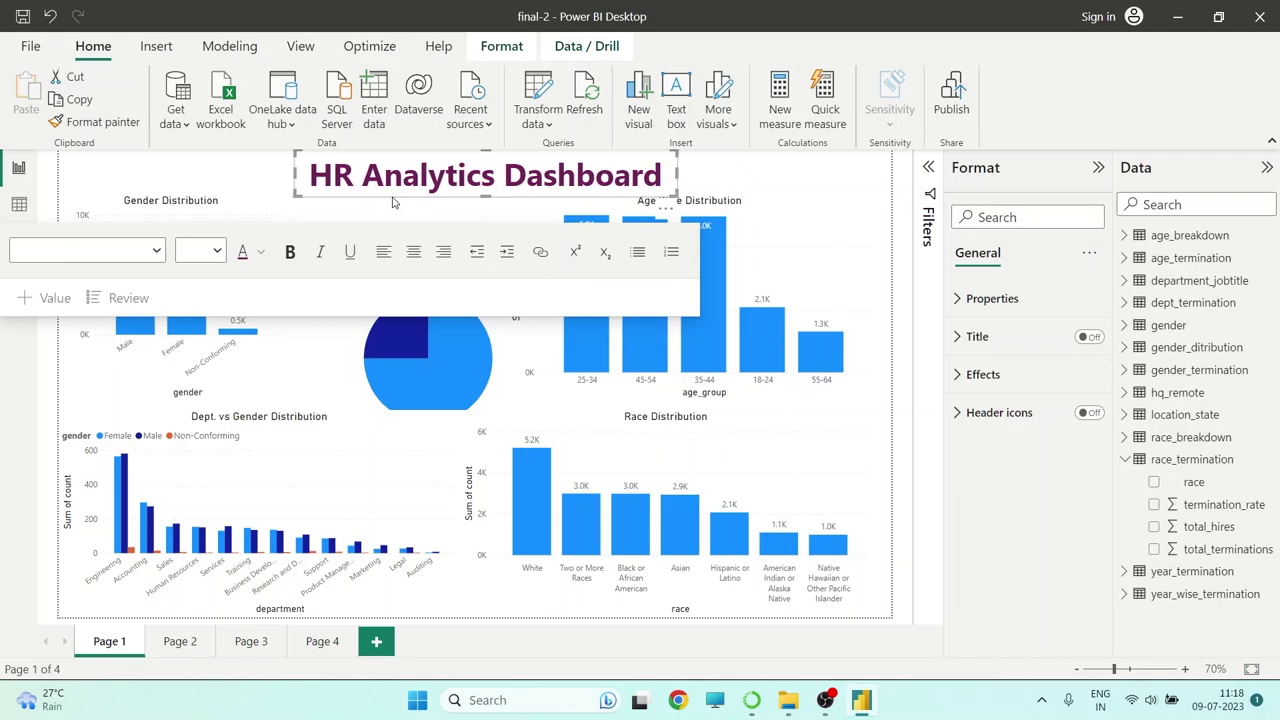
key("Left")
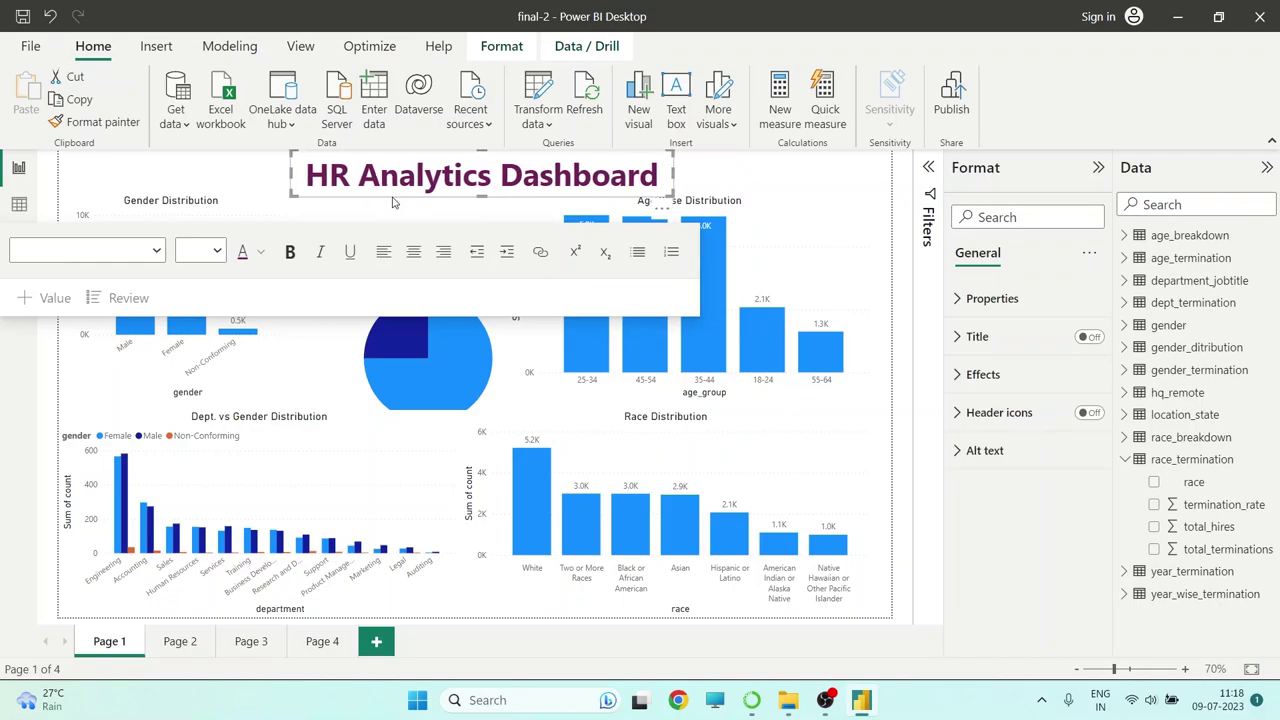
key("Left")
key("Left")
key("Left")
key("Left")
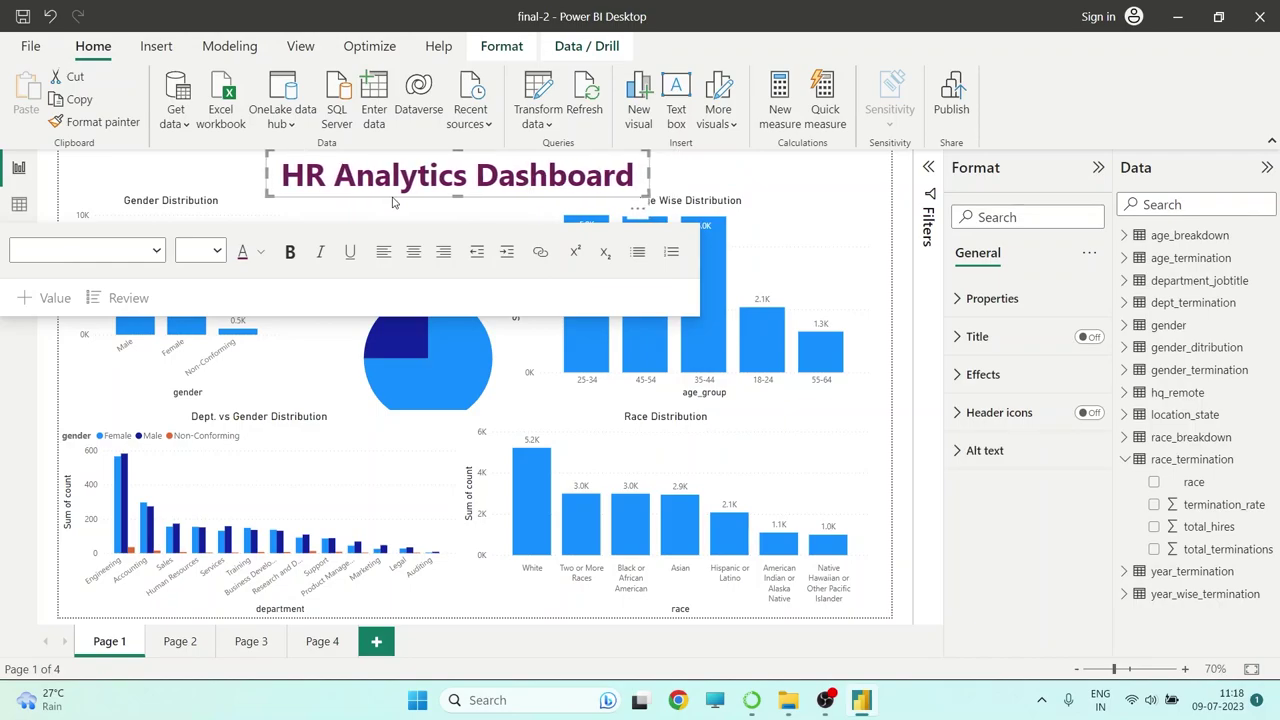
key("Escape")
key("Tab")
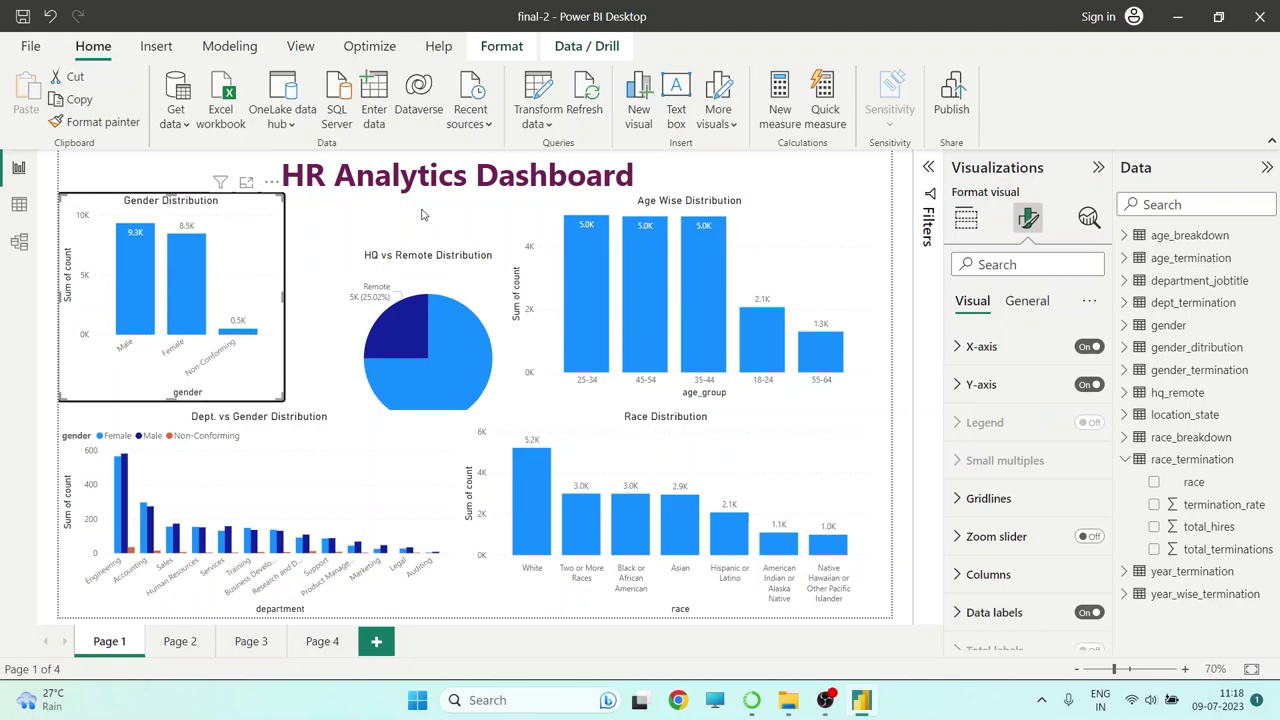
Drag the HQ vs Remote Distribution pie up beside the Gender Distribution chart in the top row
left_click(432, 213)
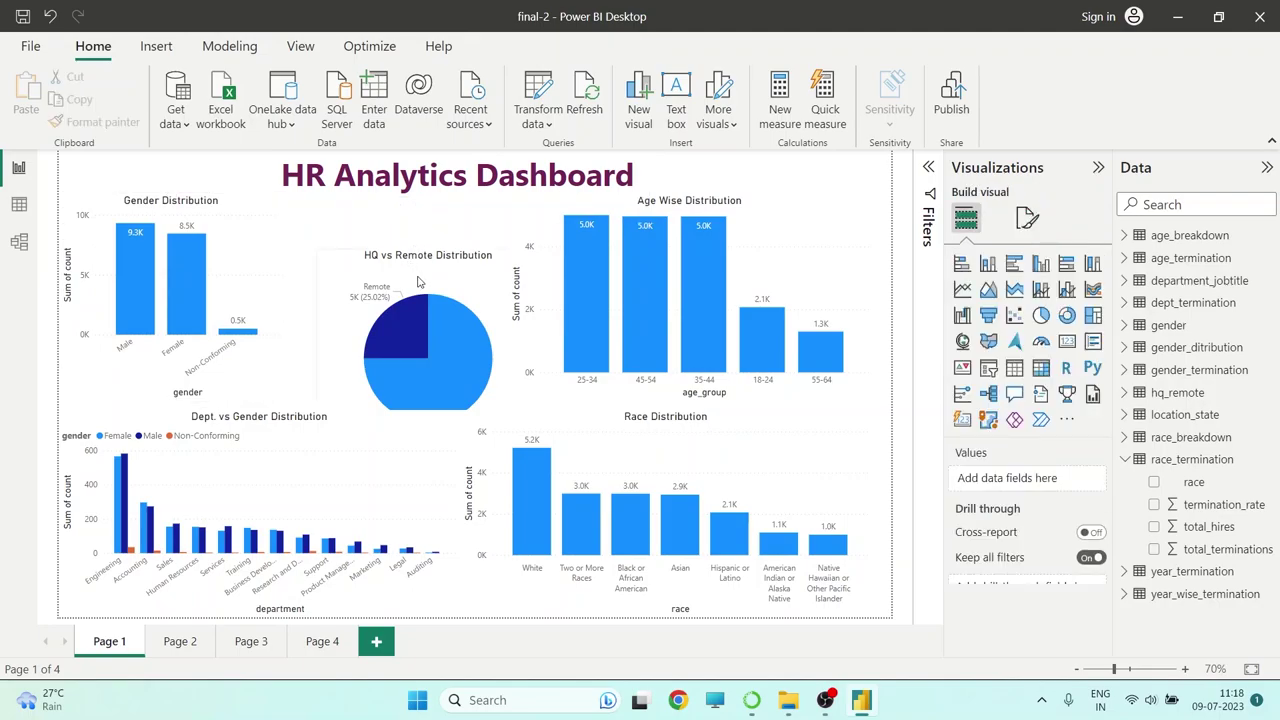
left_click(343, 259)
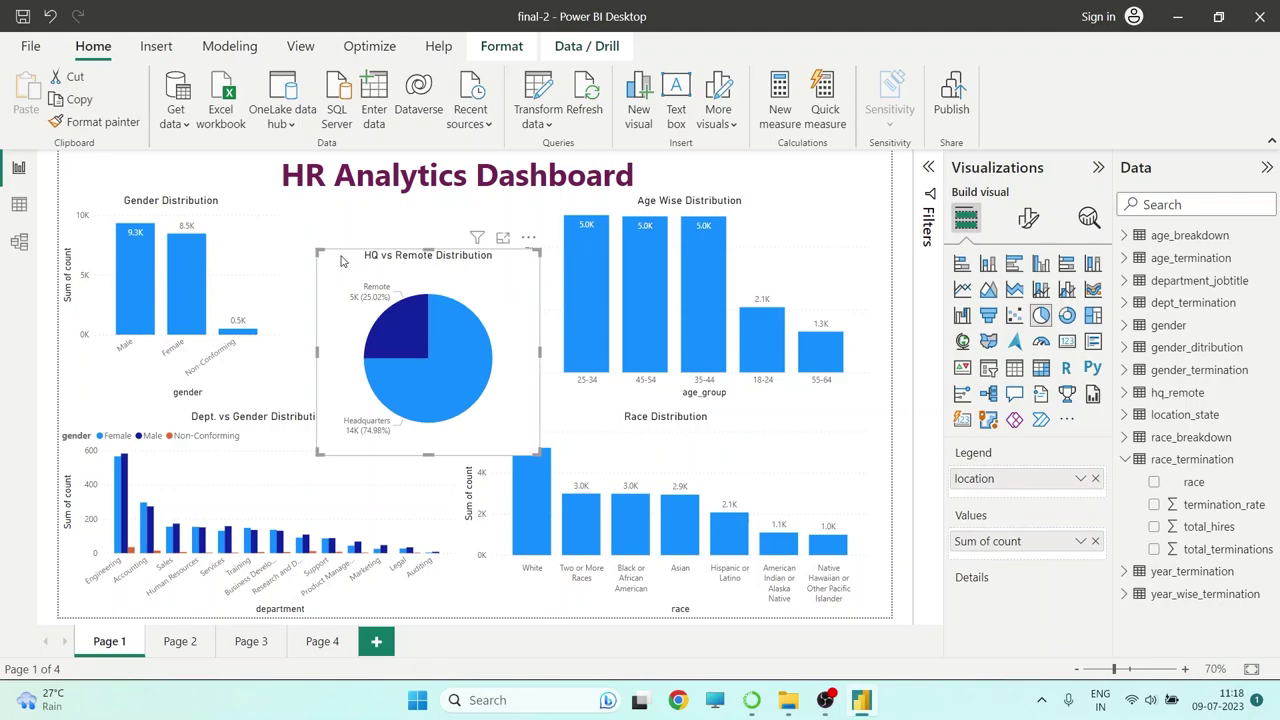
left_click_drag(341, 234, 344, 195)
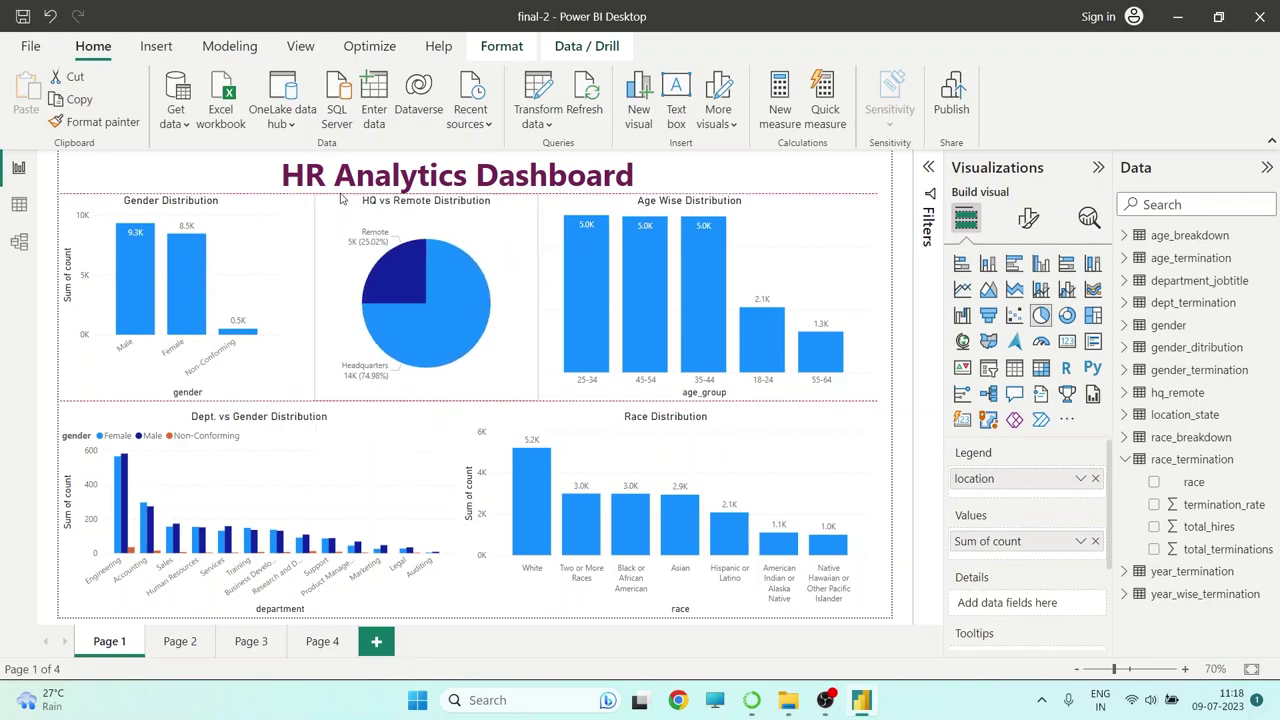
left_click(875, 174)
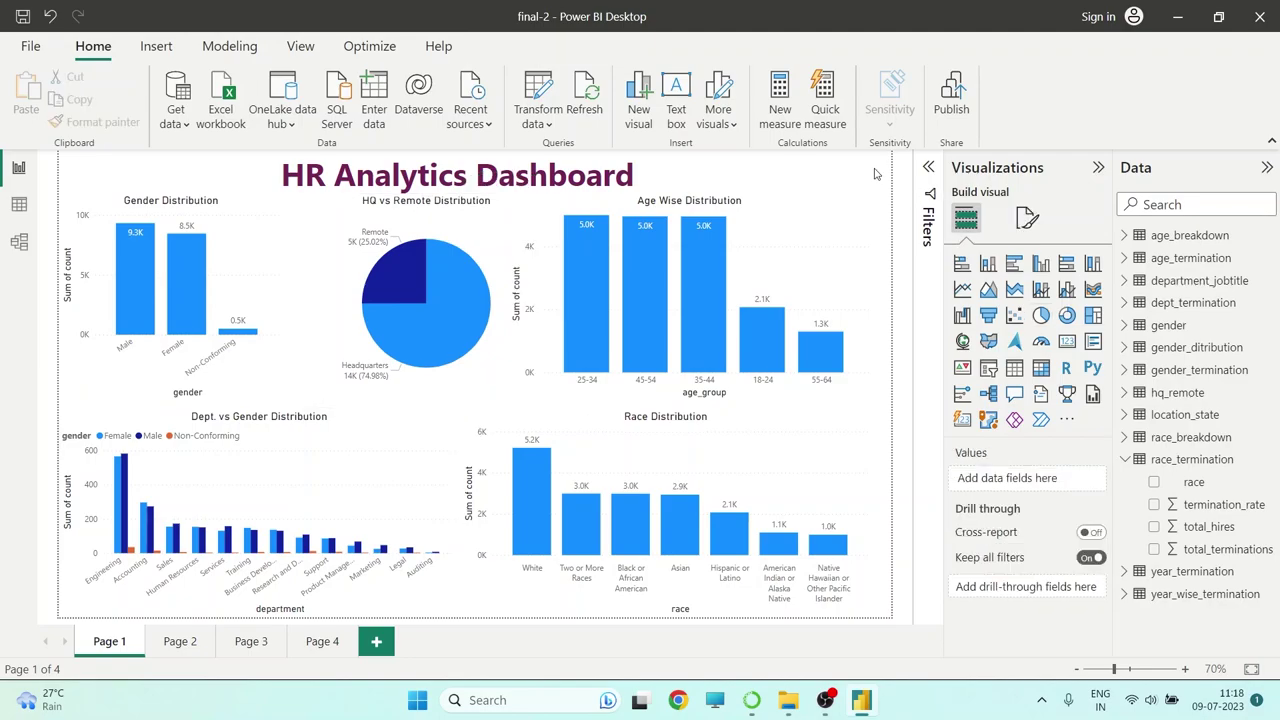